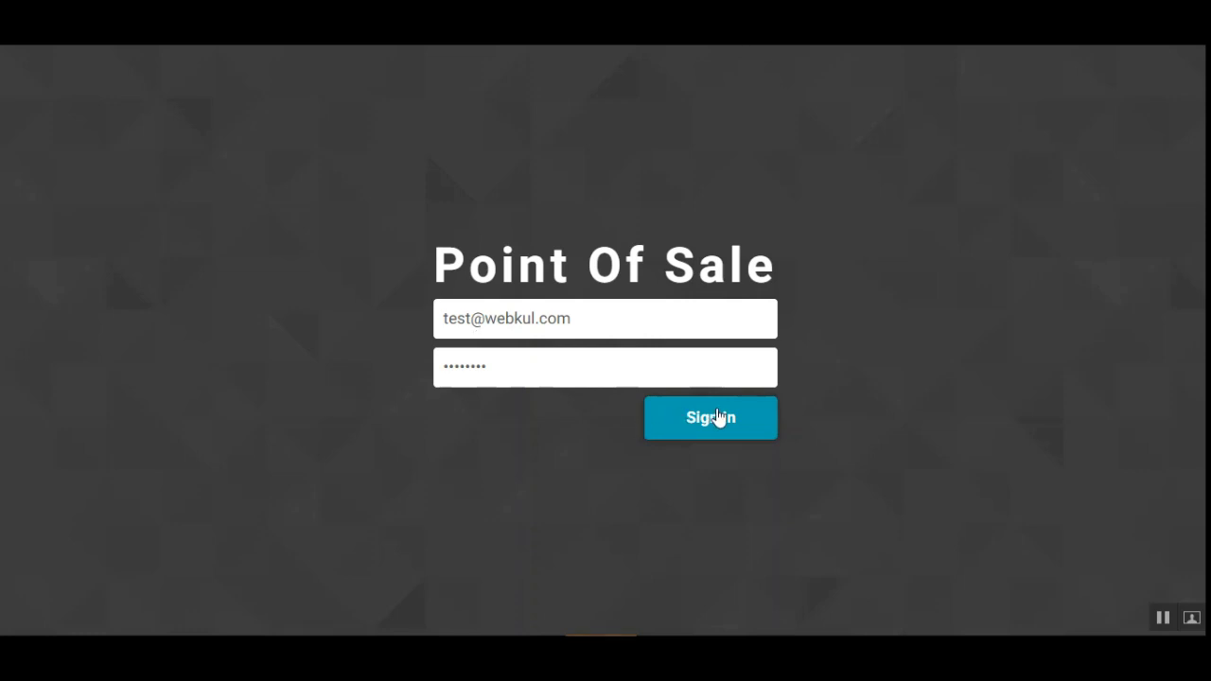
Step: Sign in to the point of sale and confirm an opening cash drawer amount of 1000
click(720, 417)
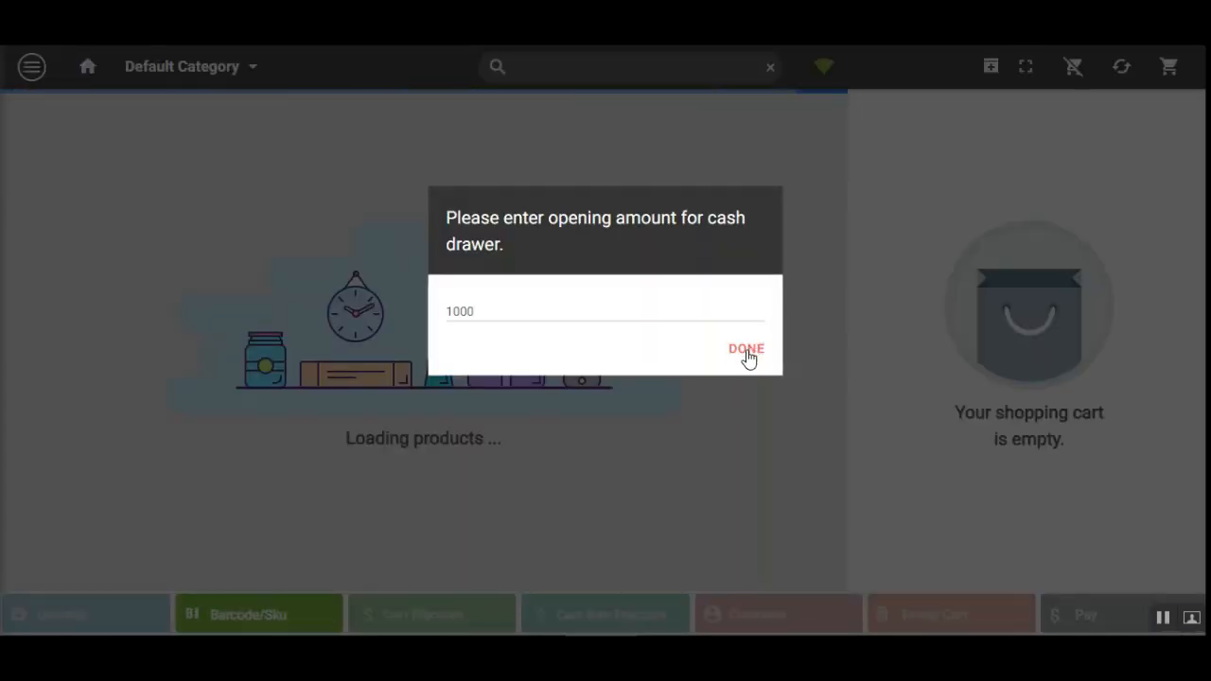
click(746, 349)
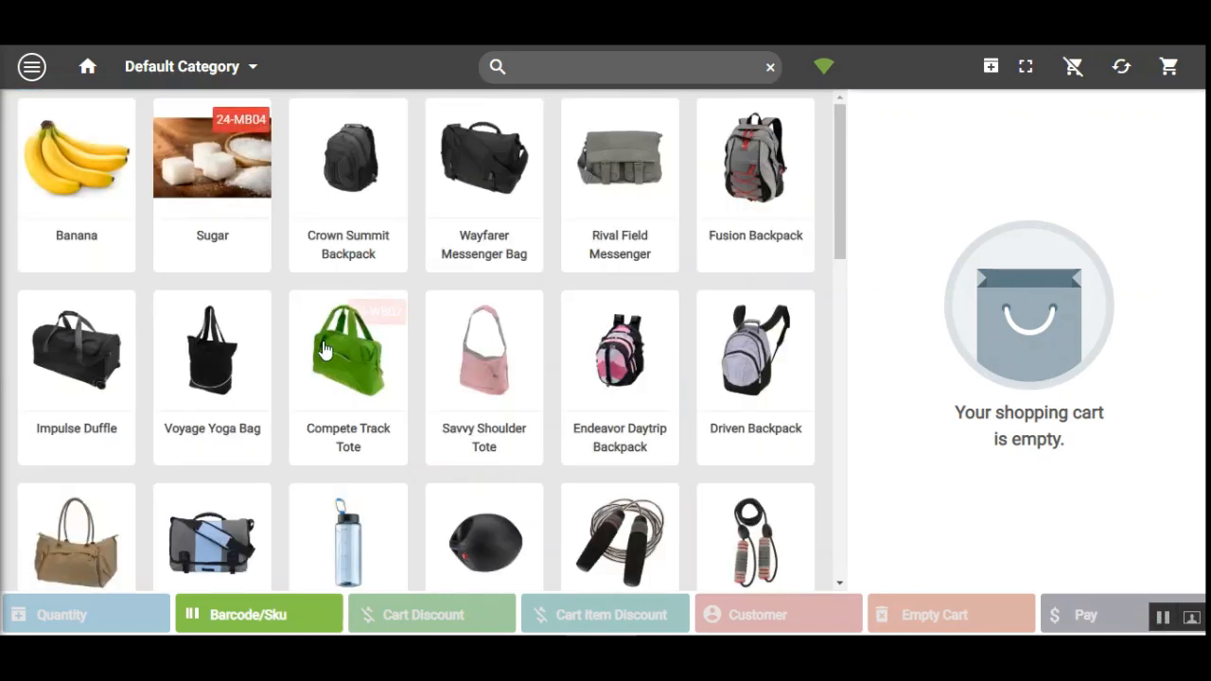
Step: Add Sugar to the shopping cart and set its unit of measure to Grams
click(512, 518)
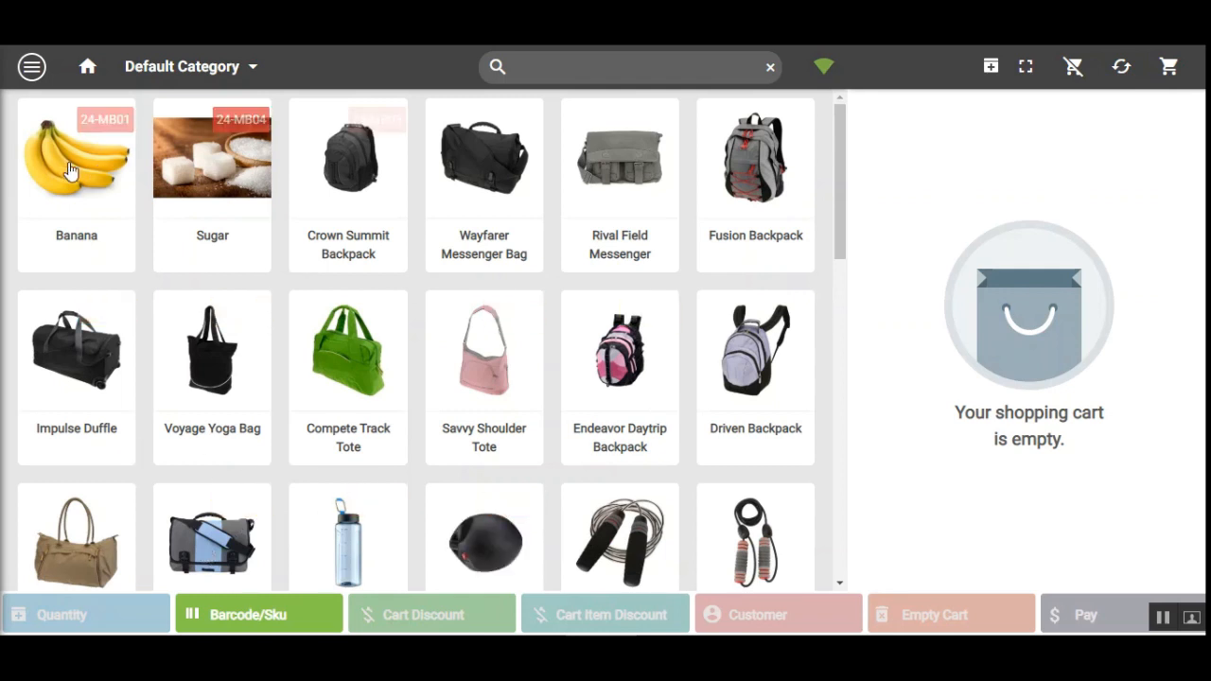
click(192, 170)
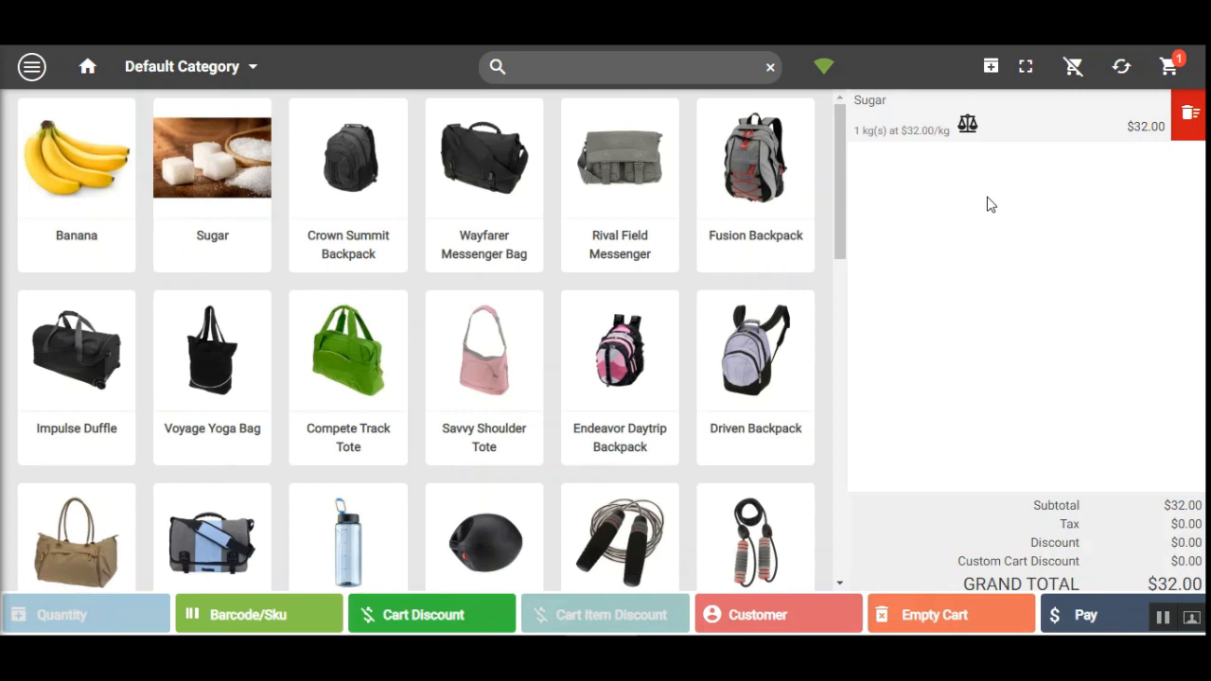
click(967, 129)
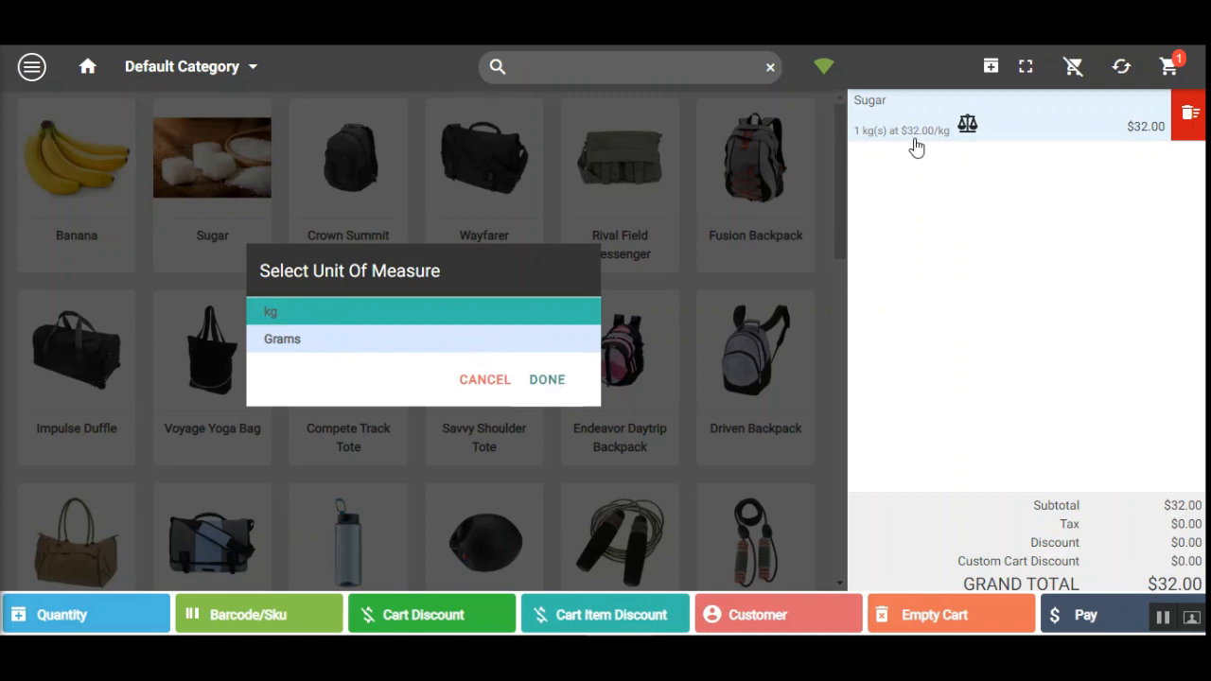
click(364, 347)
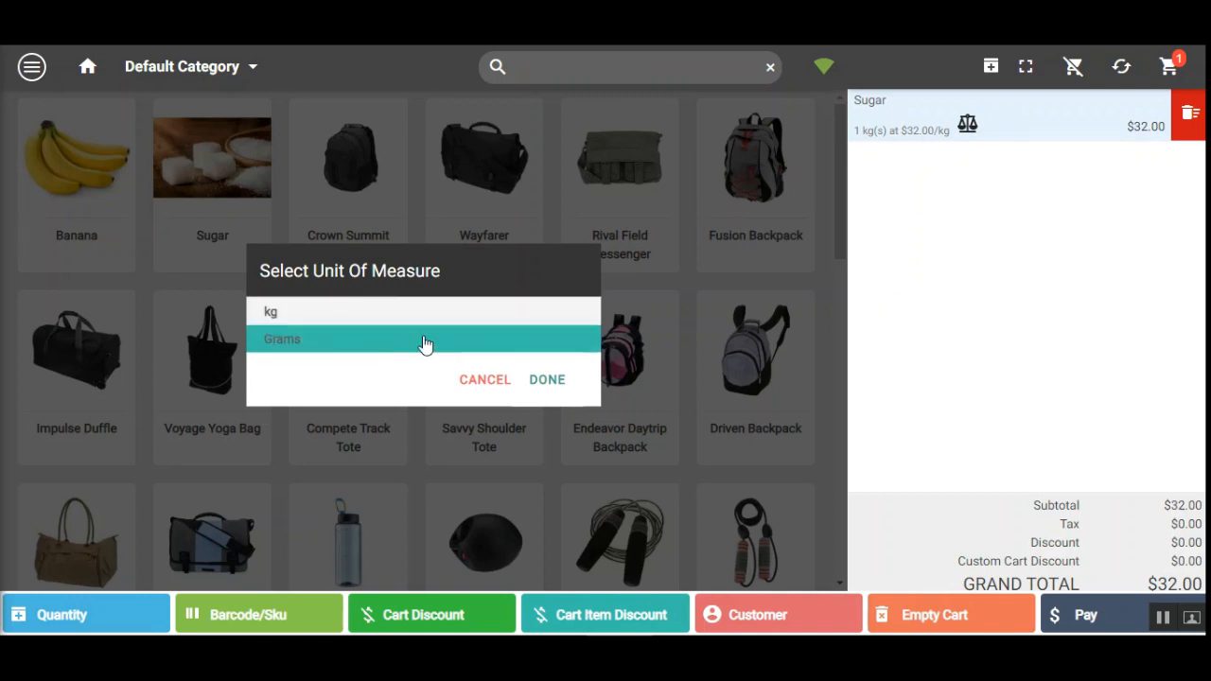
click(549, 383)
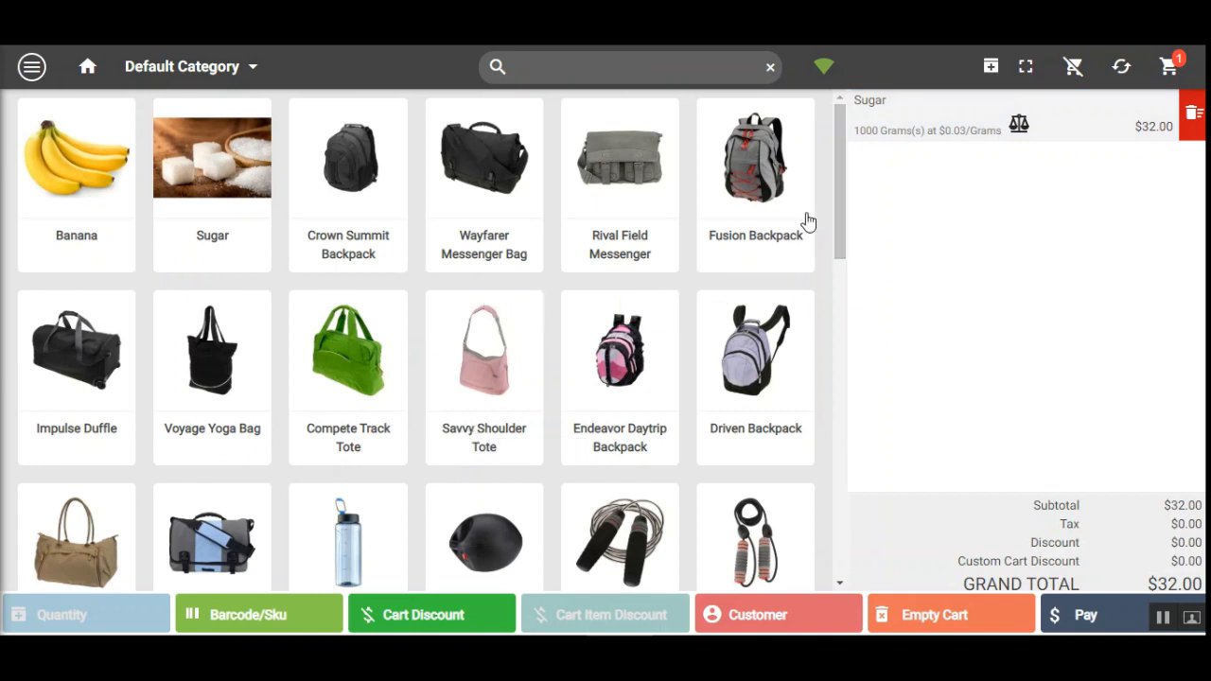
Step: Switch the unit of measure of the Sugar item in the cart to kg
click(1020, 126)
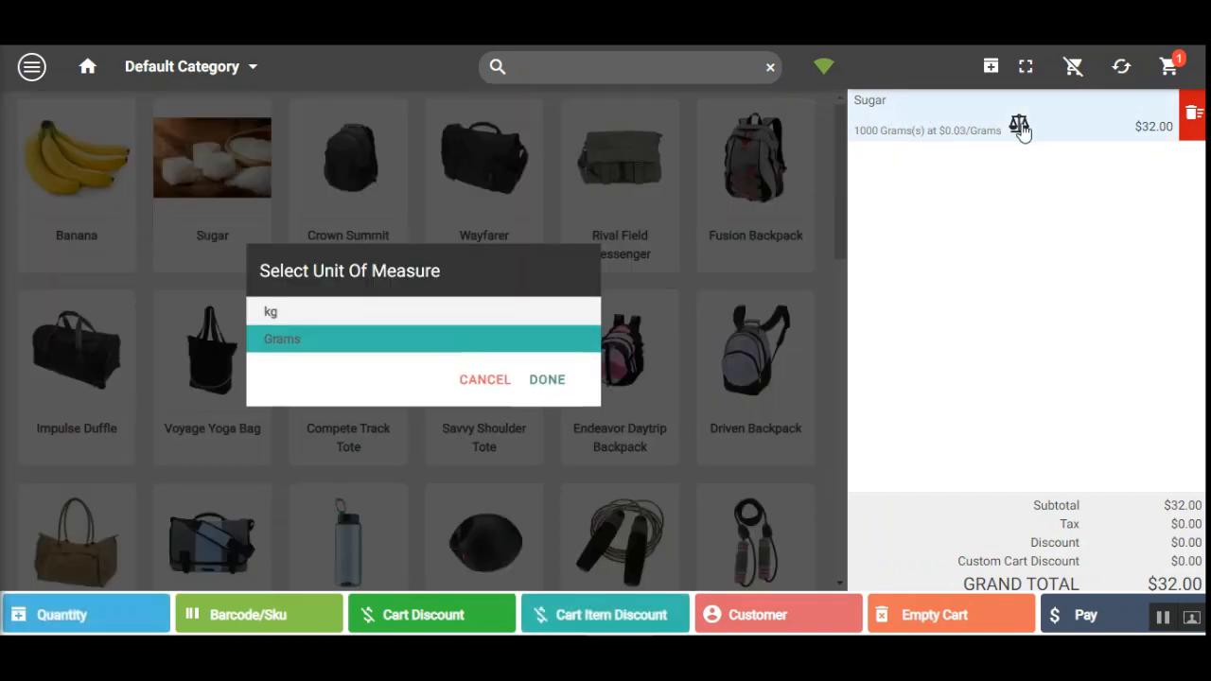
click(342, 322)
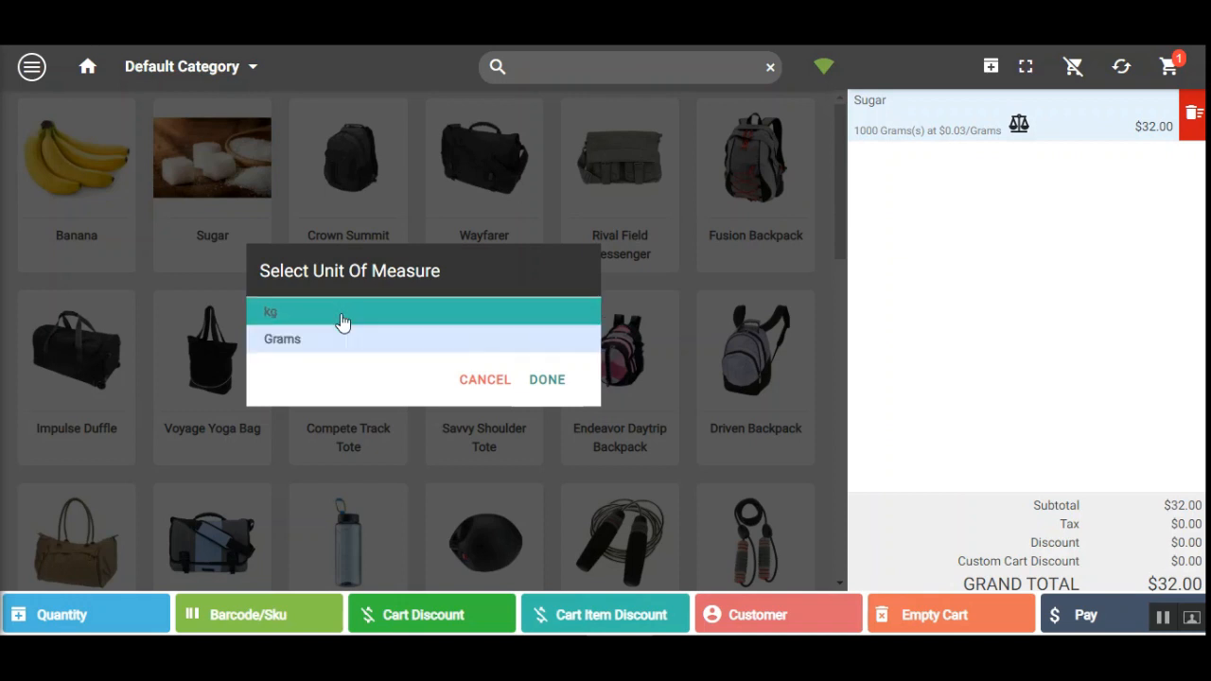
click(547, 381)
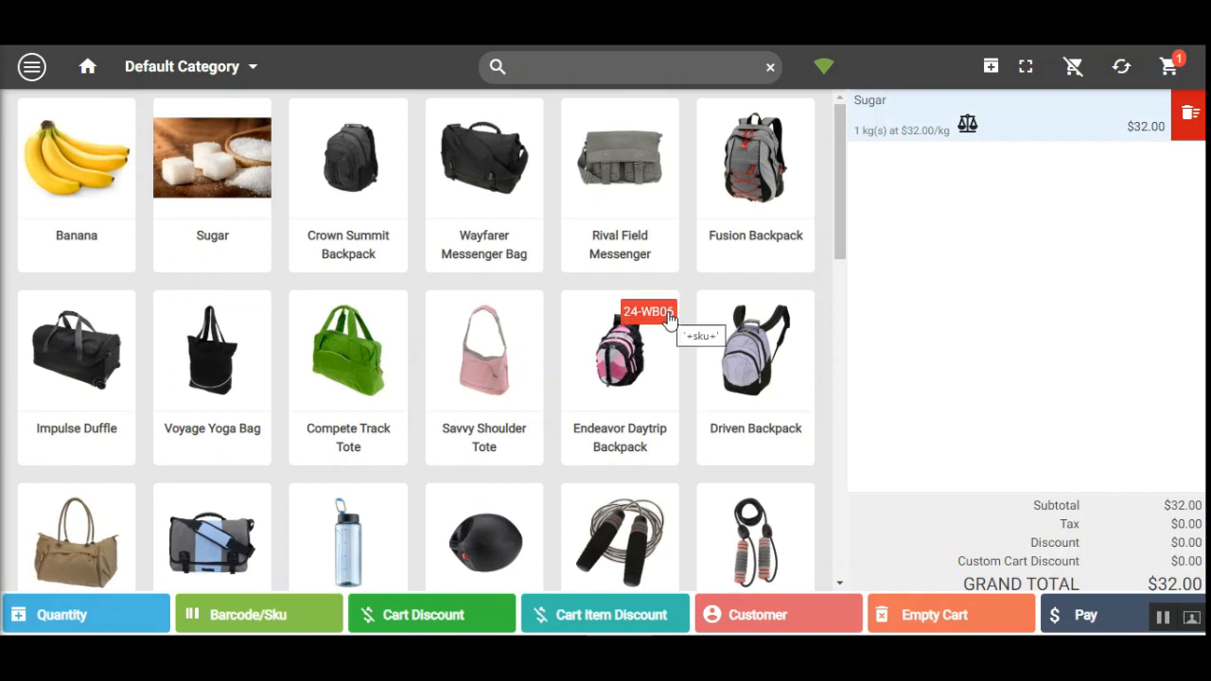
click(669, 320)
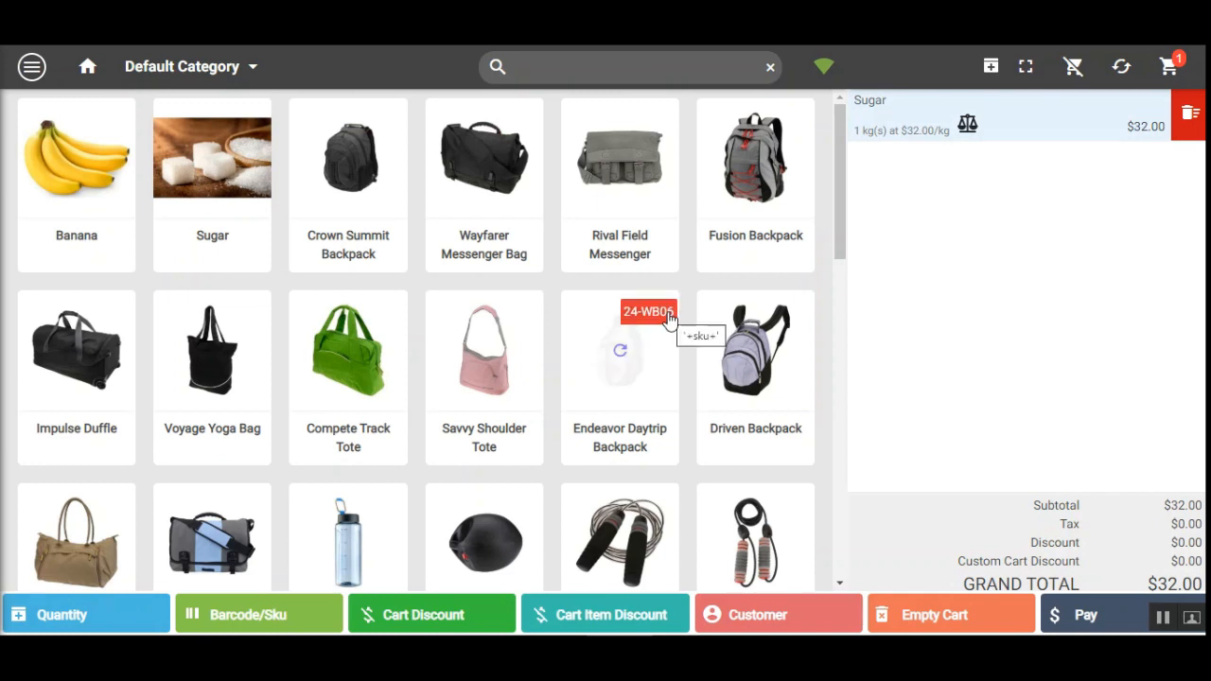
Step: Set the quantity of the Sugar item in the cart to 12 kg
click(934, 140)
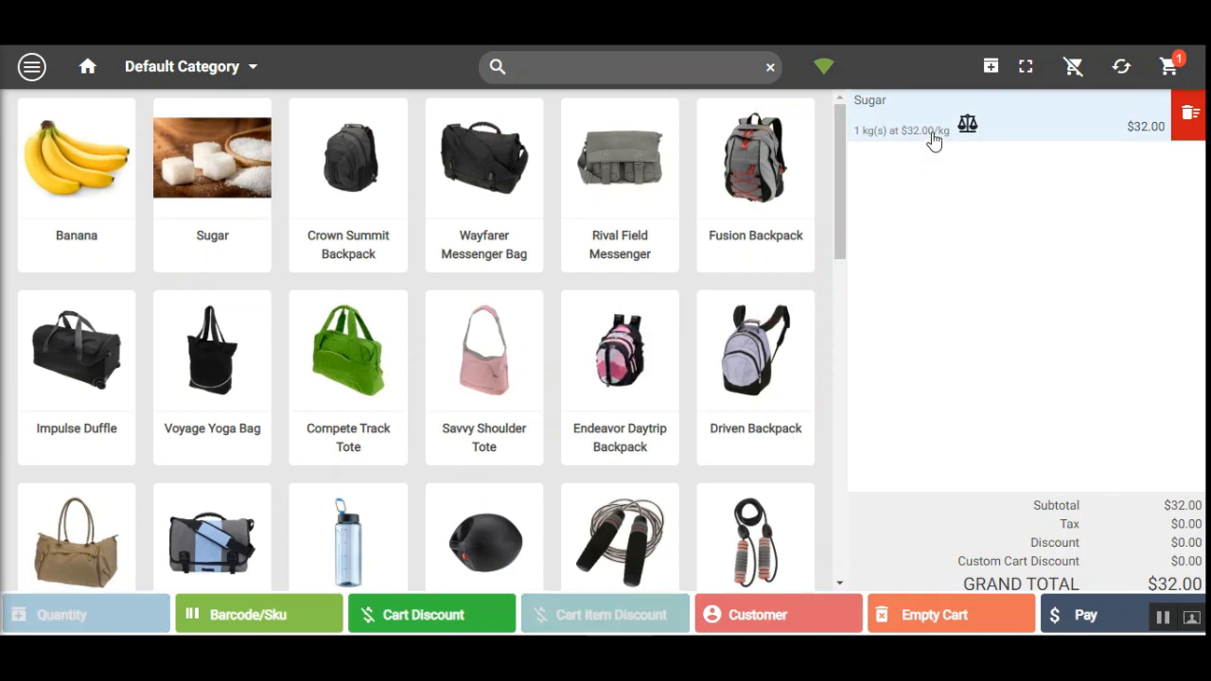
click(993, 120)
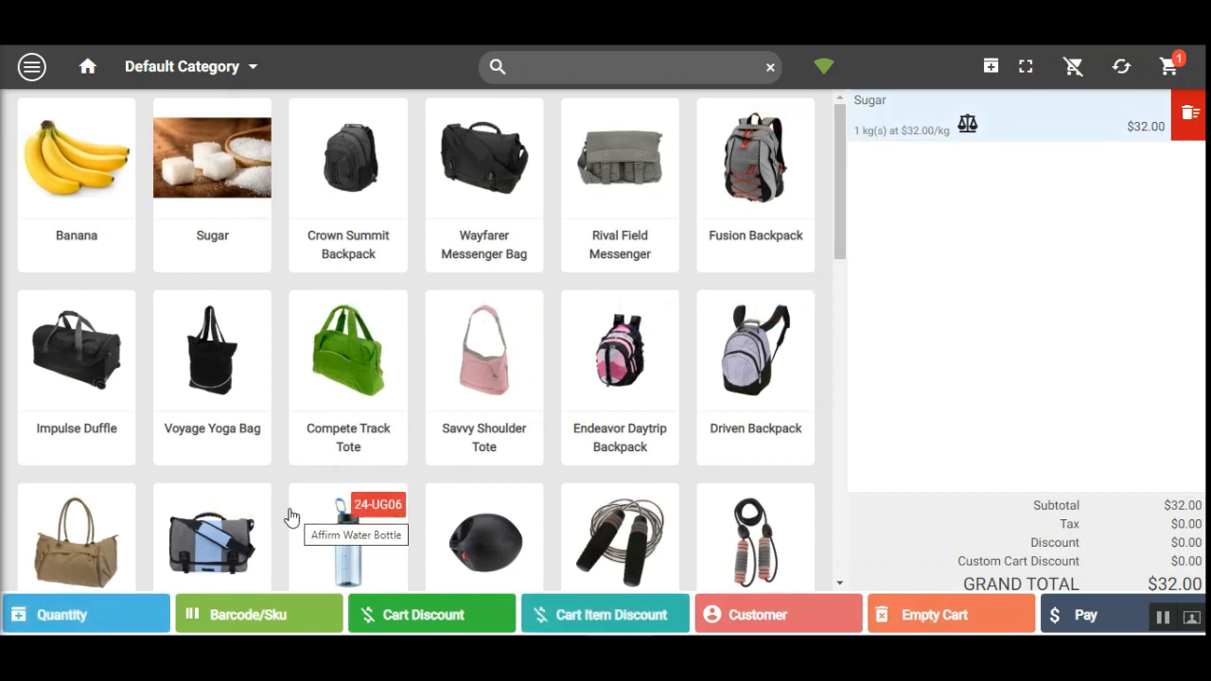
click(75, 615)
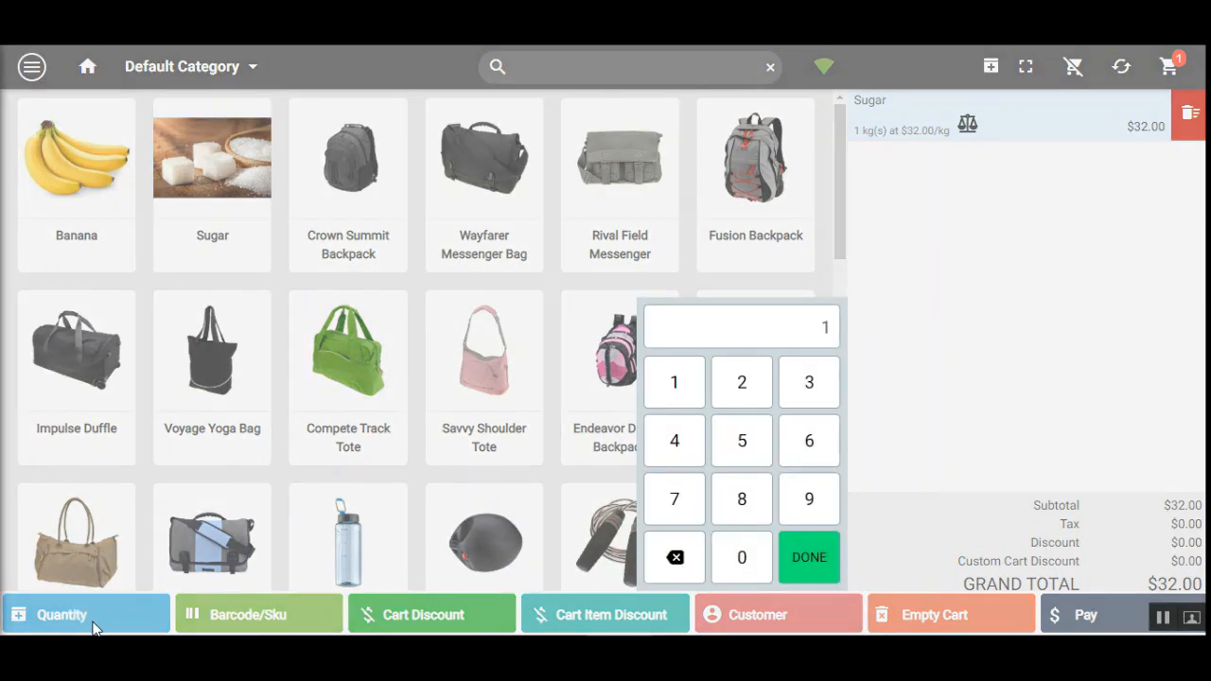
click(745, 397)
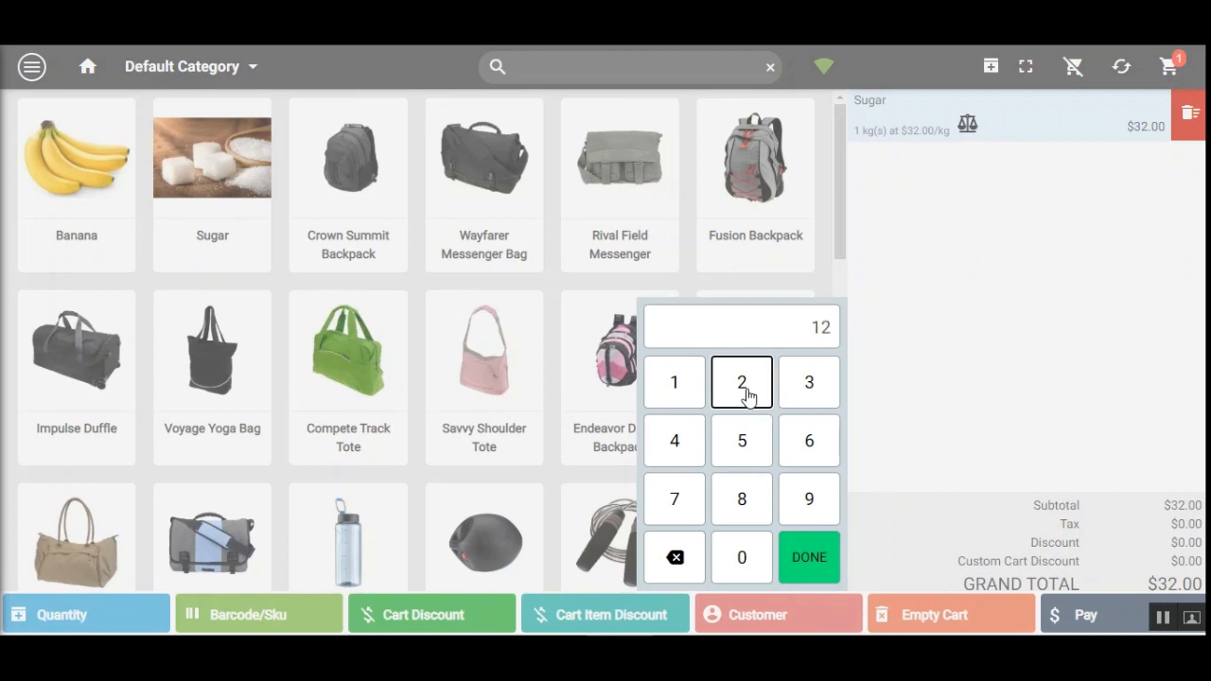
click(810, 564)
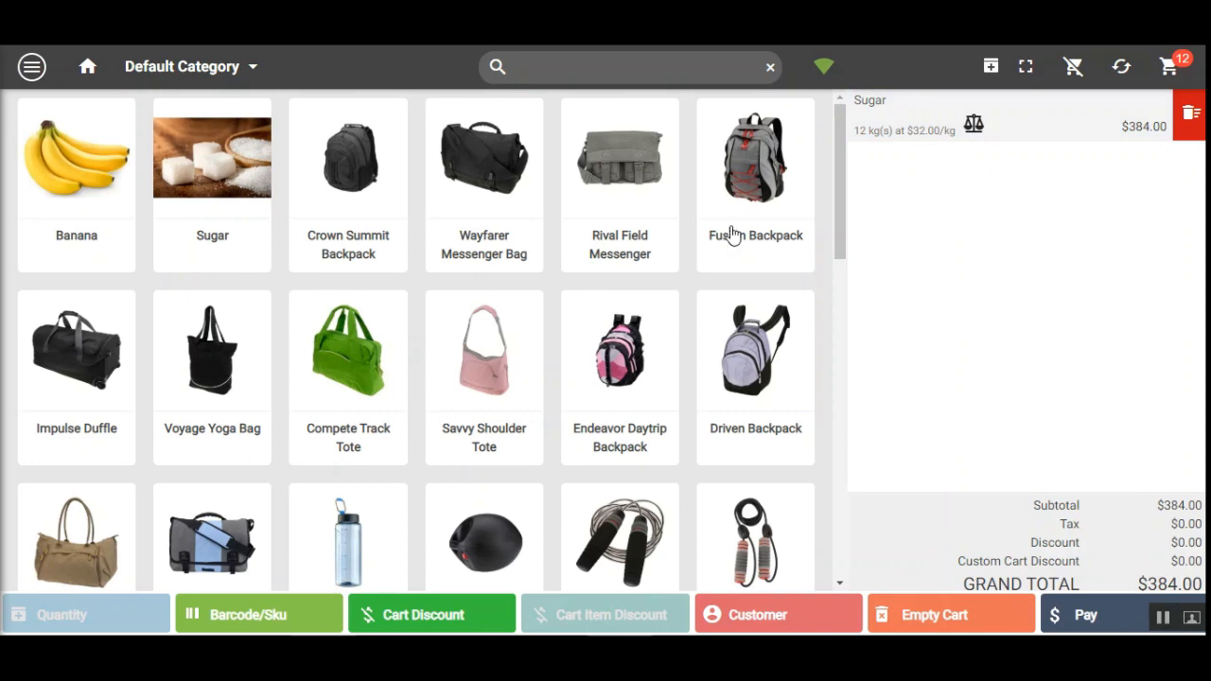
Step: Check out the cart and place the order with Cash as the payment method
click(1085, 620)
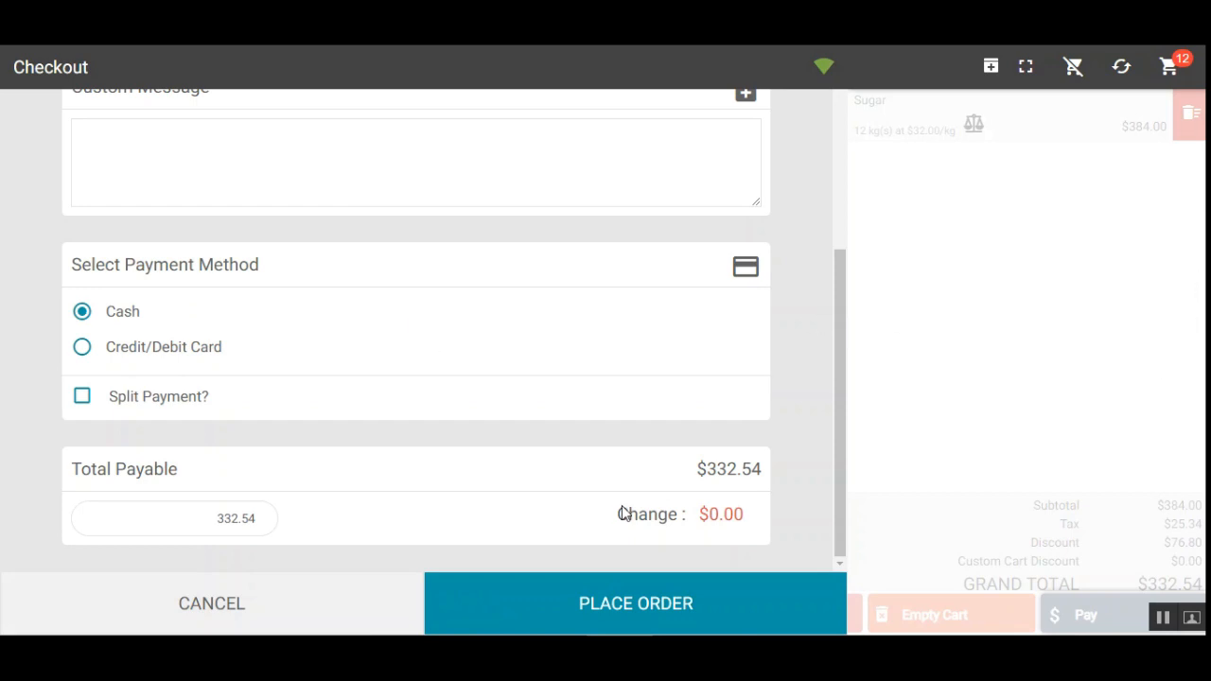
click(623, 613)
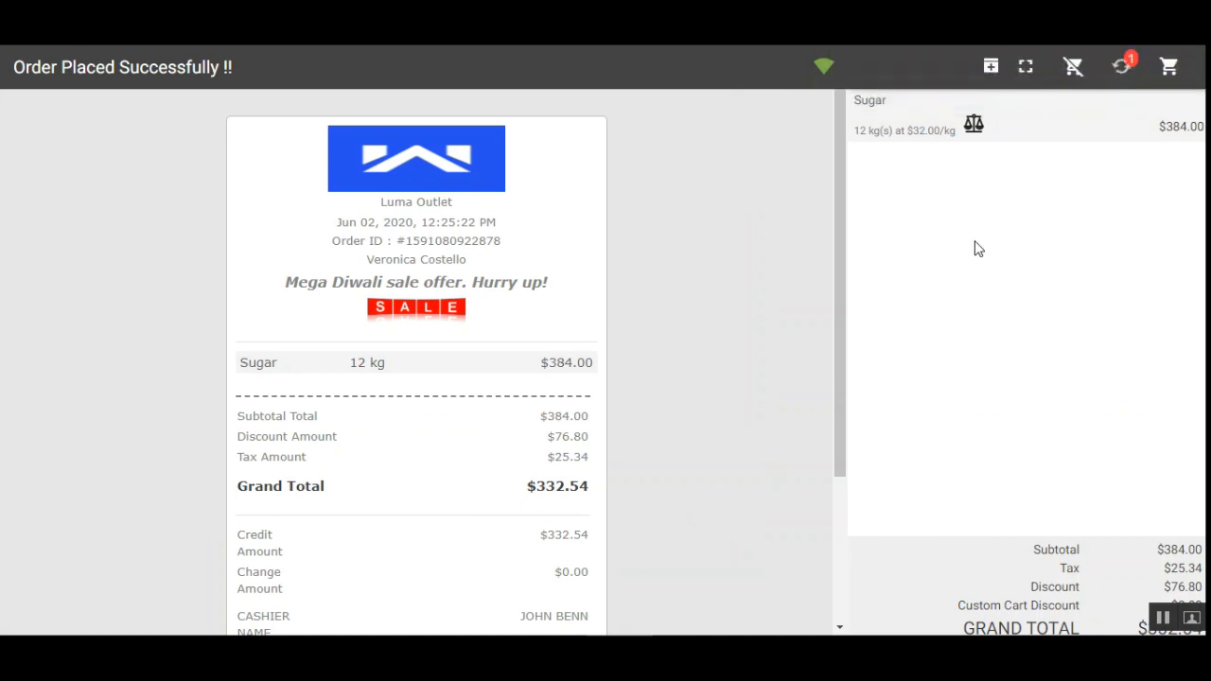
Step: Examine the quantity, unit and price of the Sugar line on the order receipt
drag(843, 243, 849, 344)
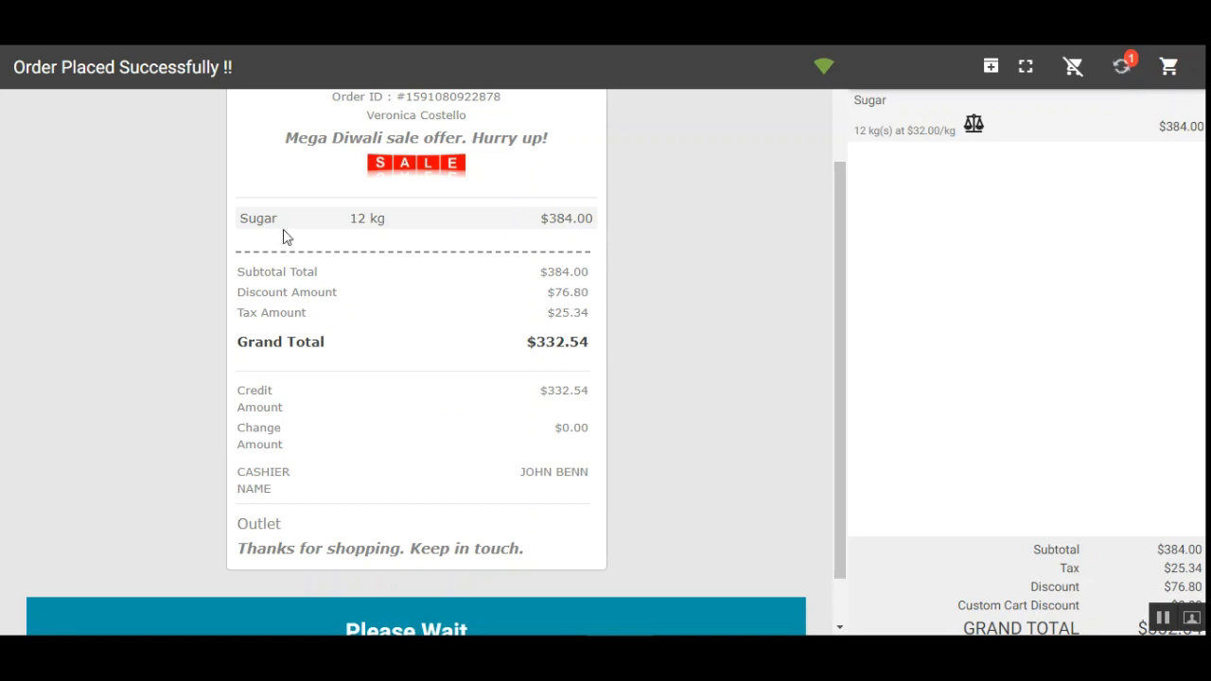
drag(352, 225, 392, 225)
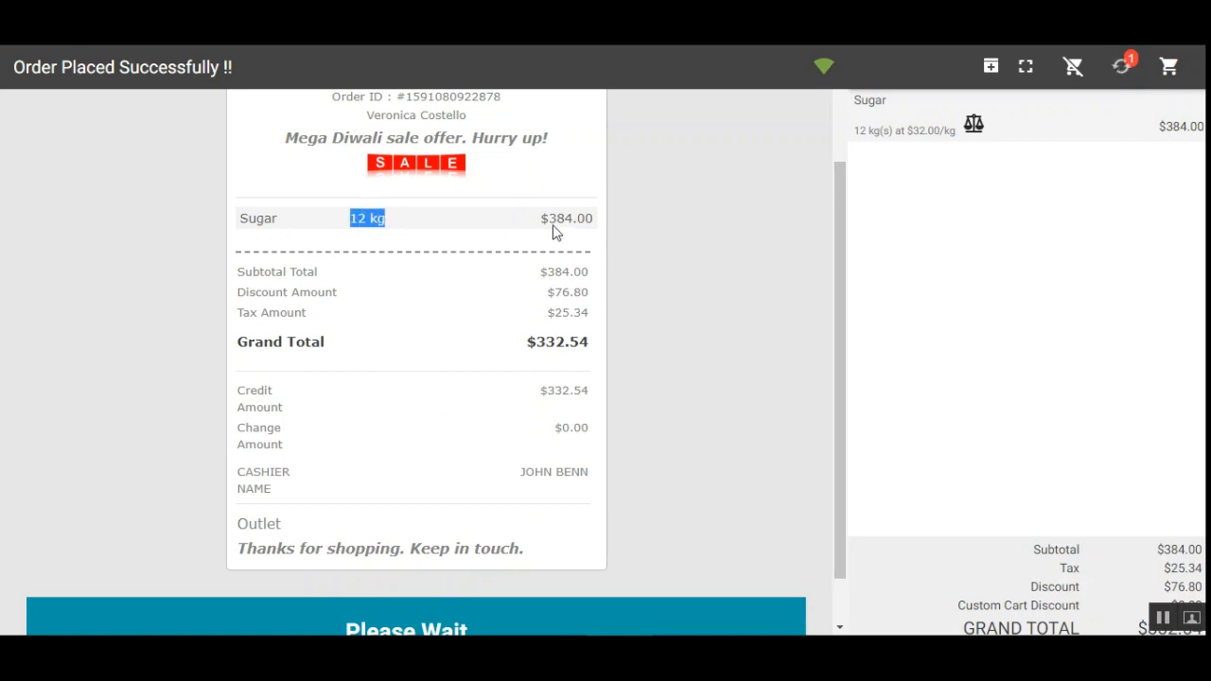
drag(540, 221, 598, 225)
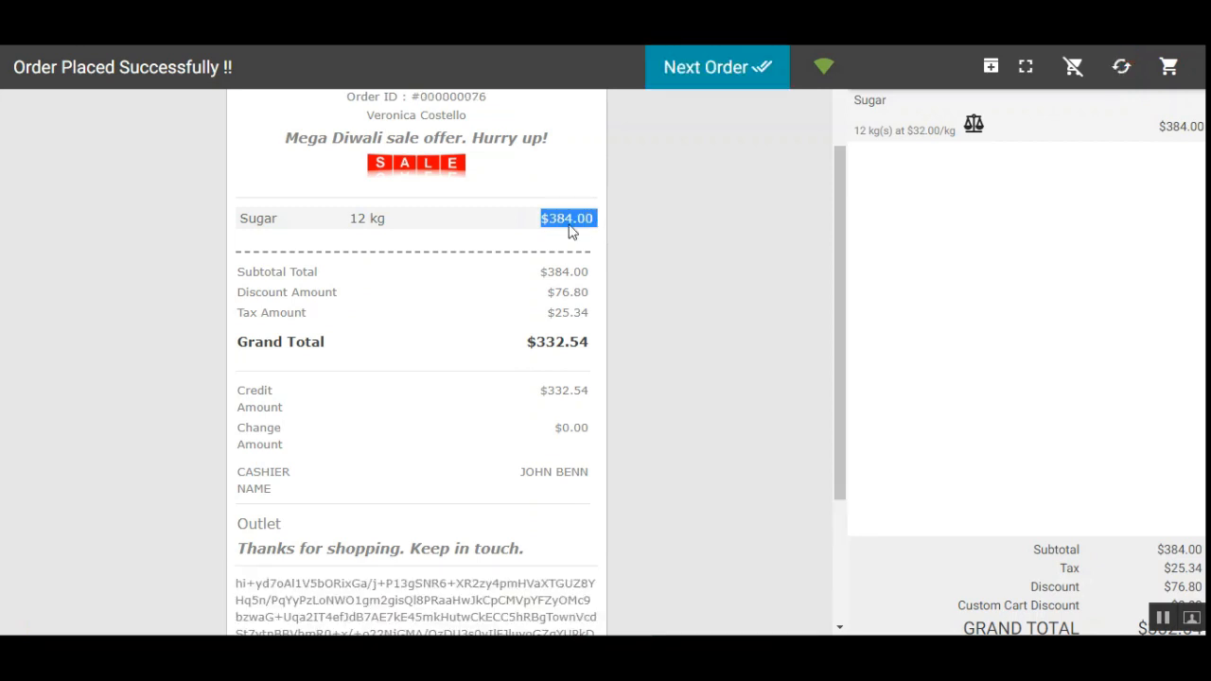
click(1164, 619)
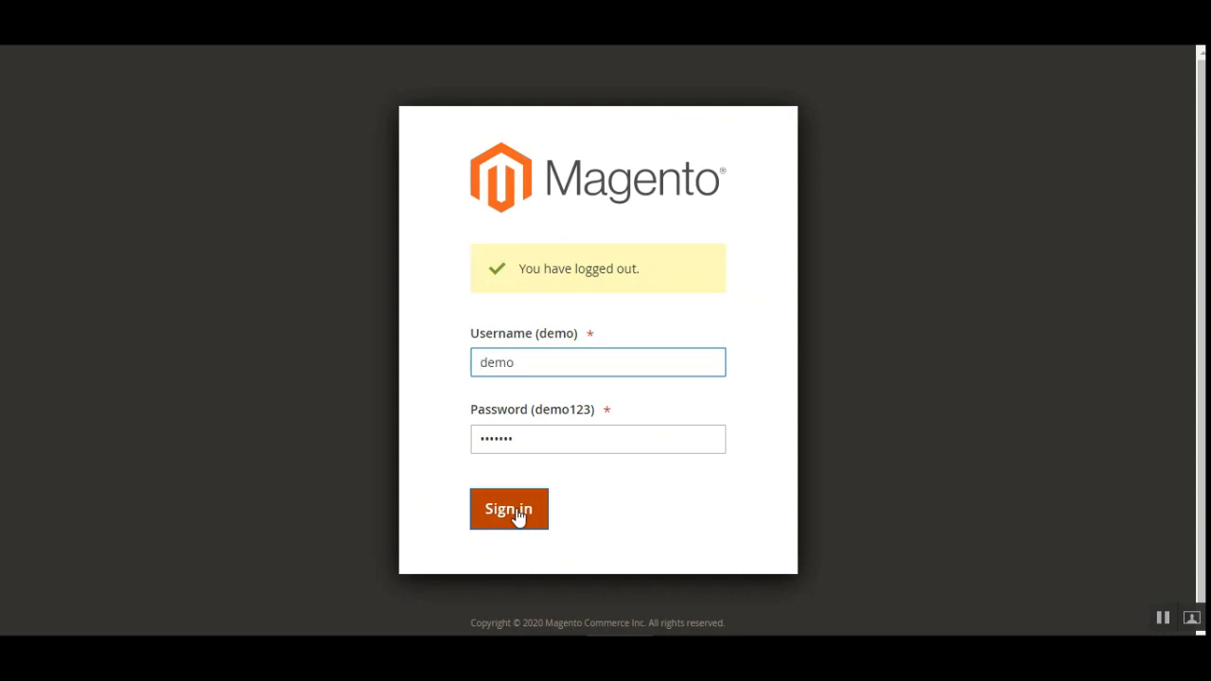
Step: Sign in to the Magento admin and open the POS Unit Of Measure Category and Unit Of Measure pages in new tabs
click(516, 514)
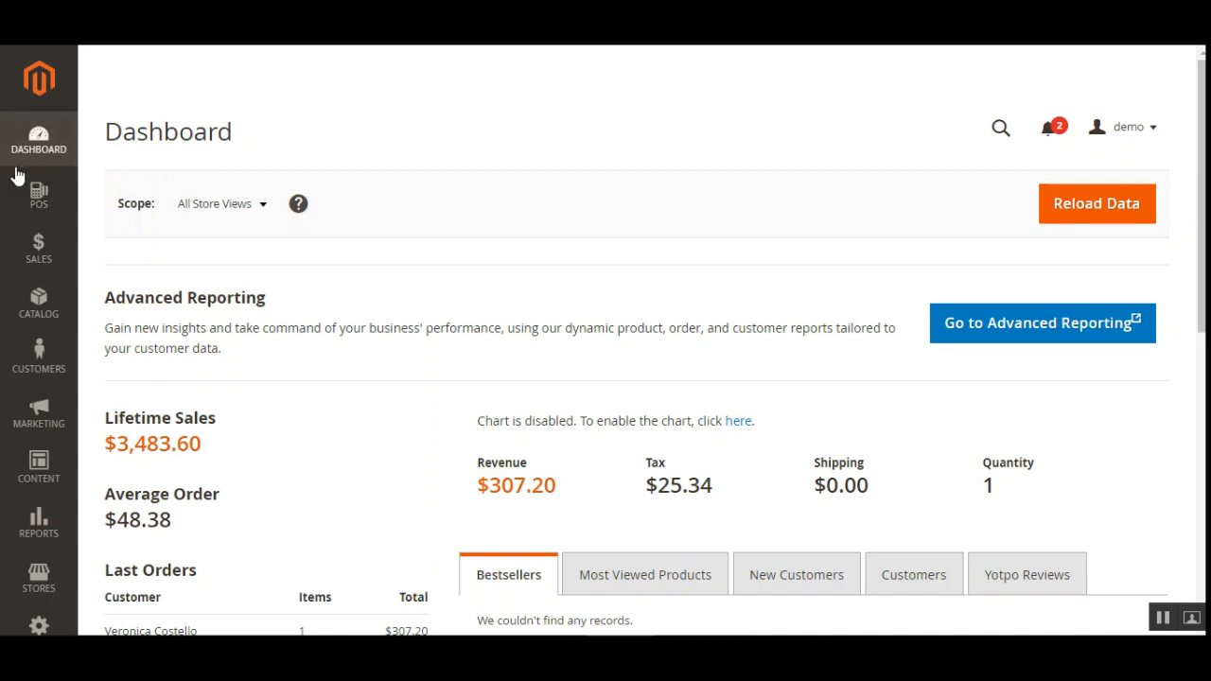
click(39, 202)
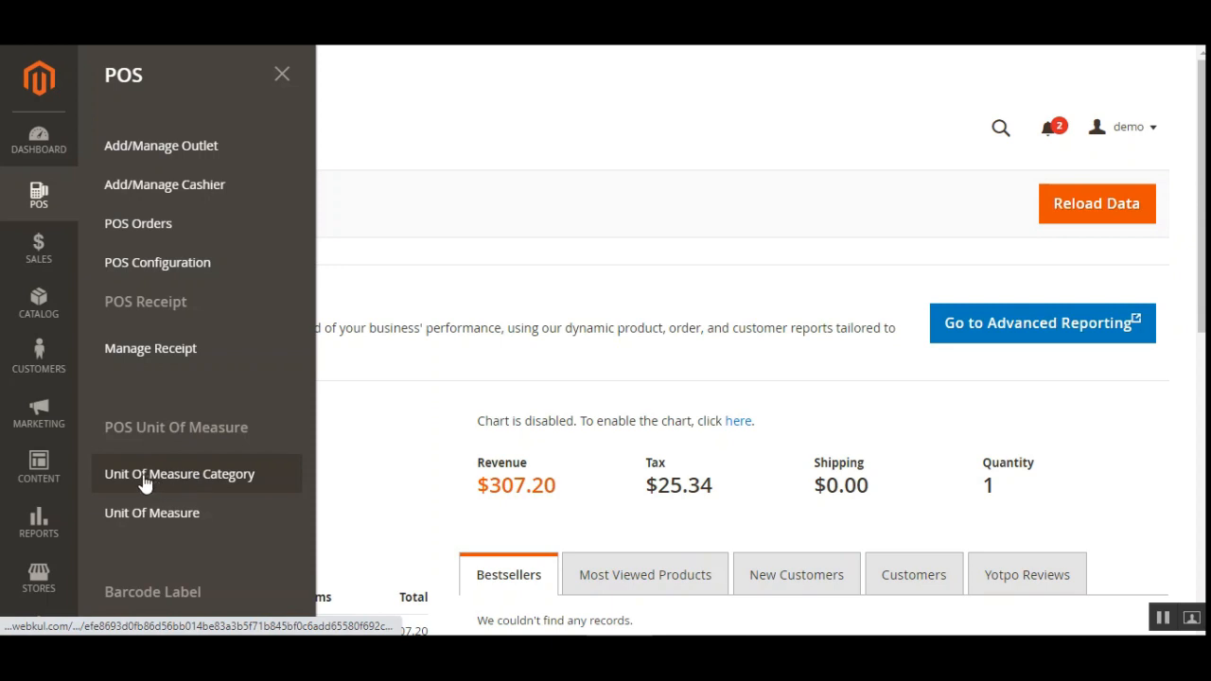
right_click(220, 483)
click(249, 489)
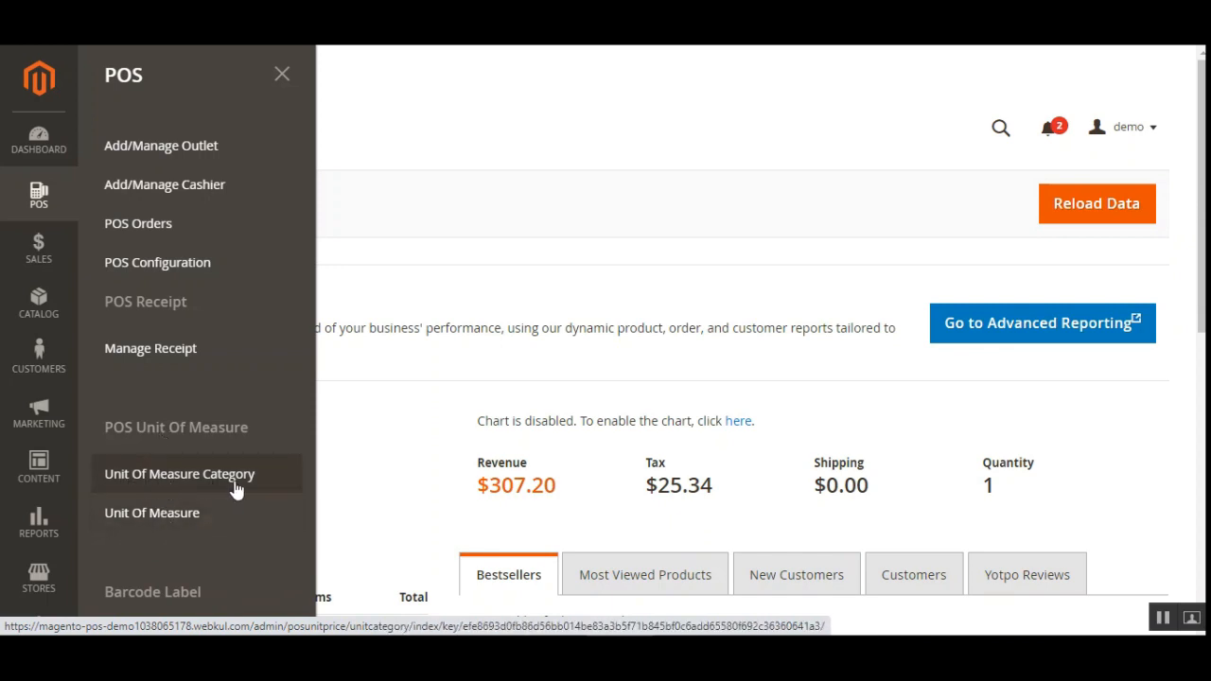
right_click(180, 513)
click(291, 371)
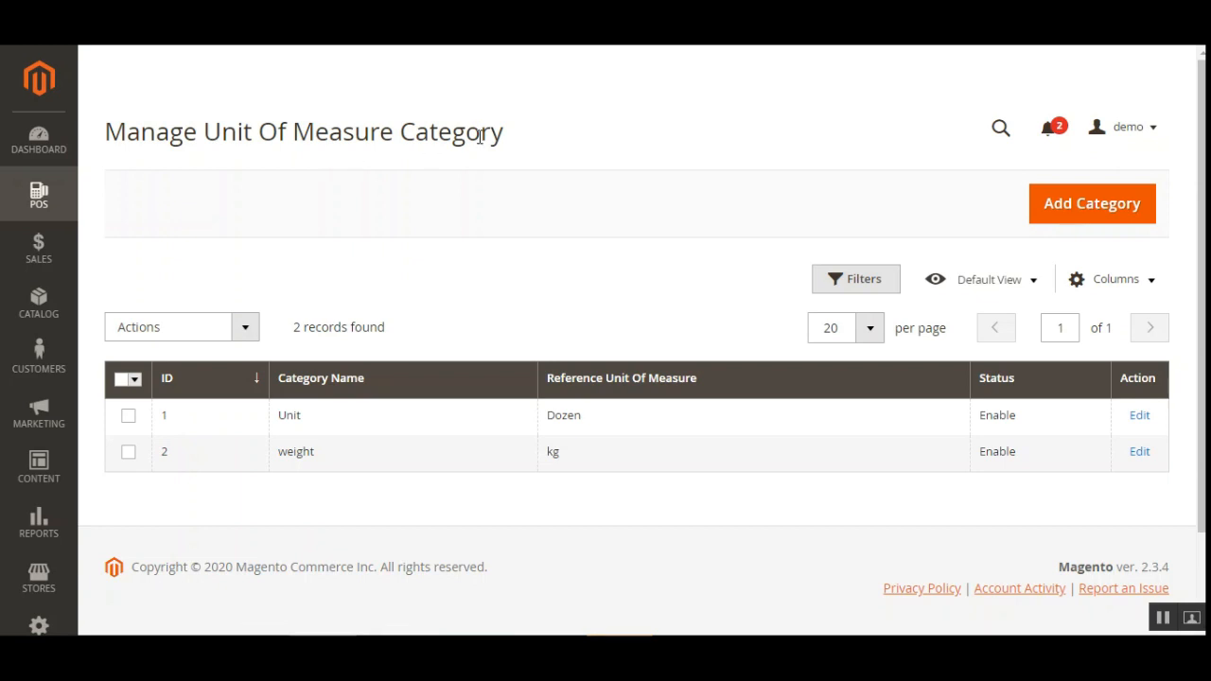
Step: Check which bulk actions can be applied to the unit of measure categories
click(245, 331)
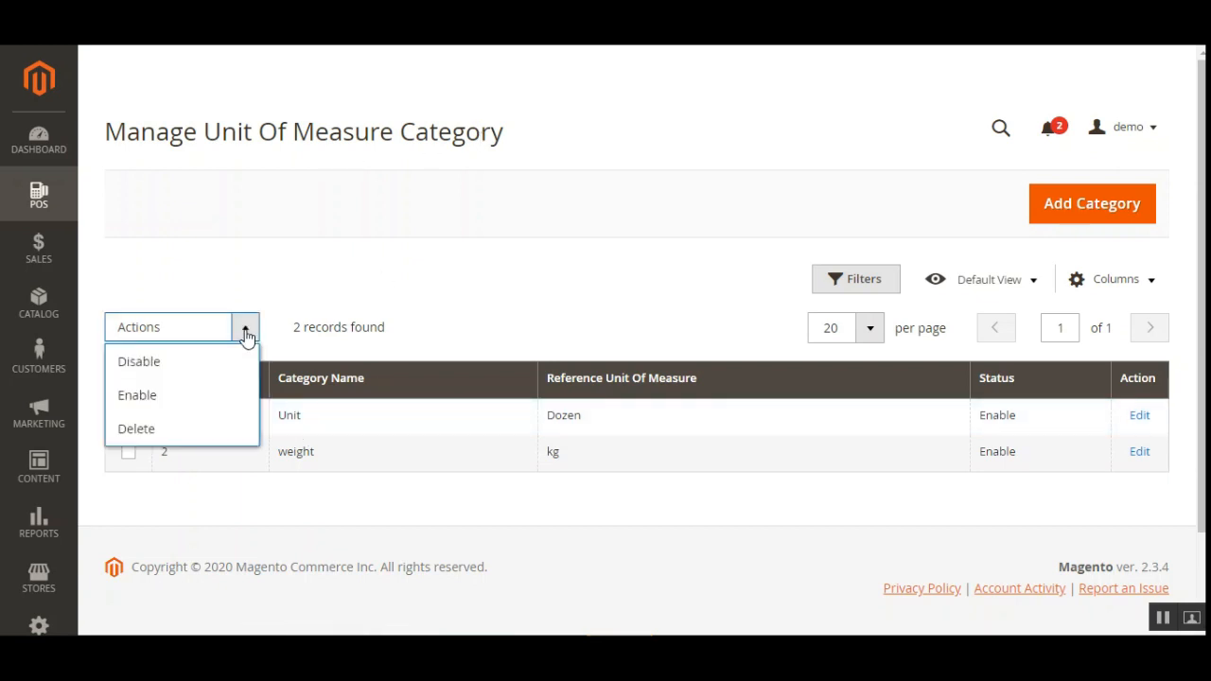
click(509, 259)
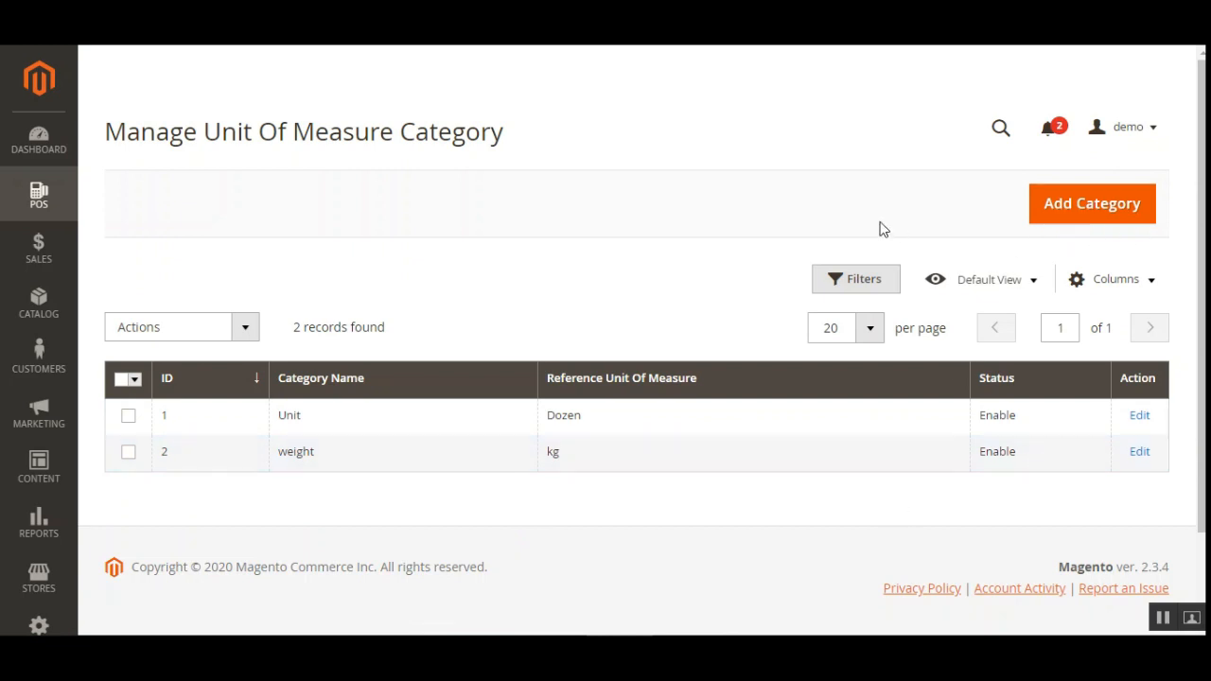
Step: Fill in a new unit of measure category named grm with reference unit Grams and status Enable
click(1079, 211)
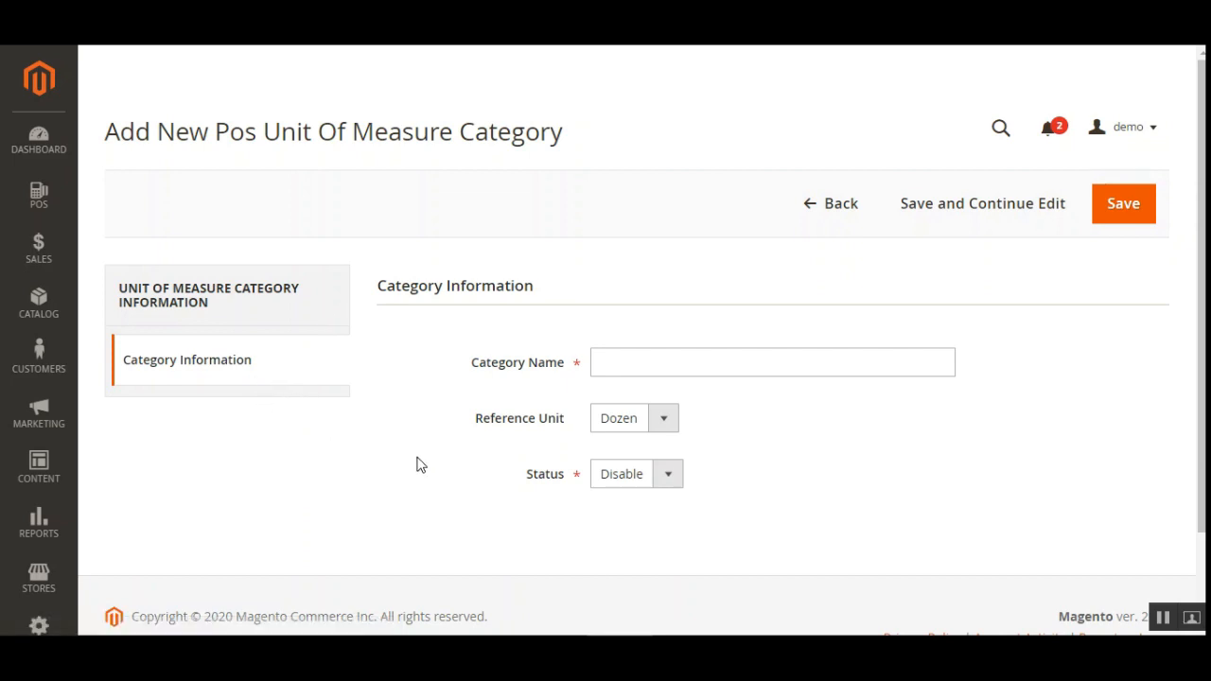
scroll(636, 344, down, 1)
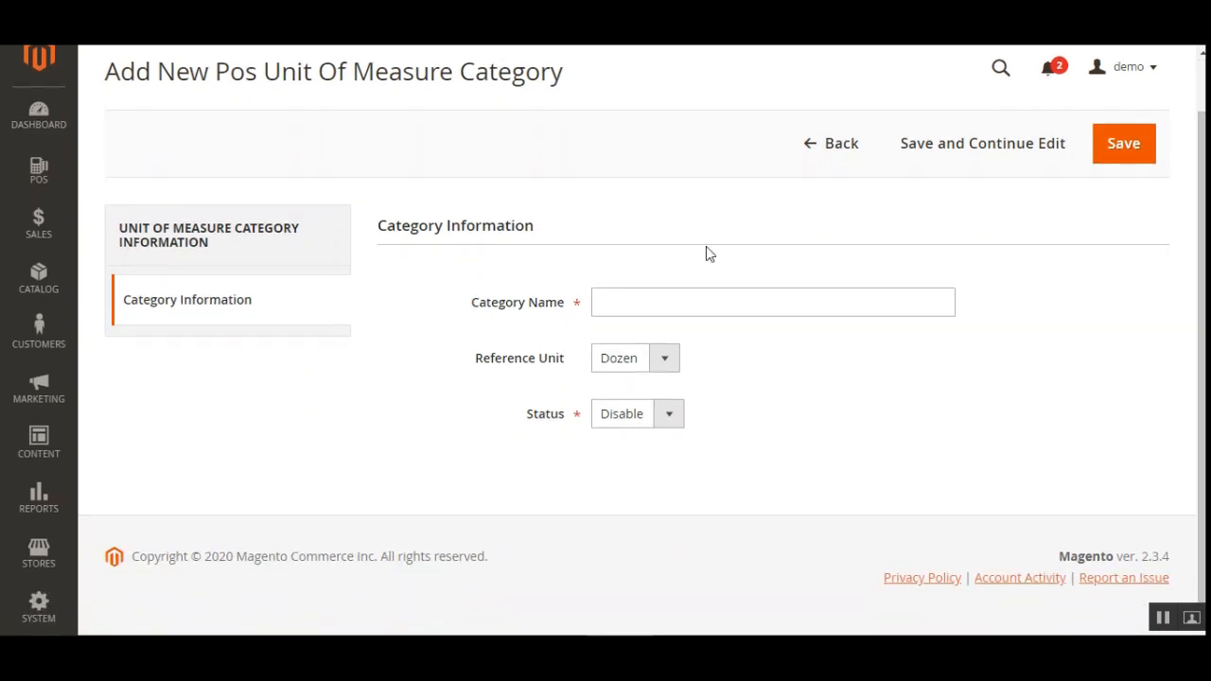
click(656, 375)
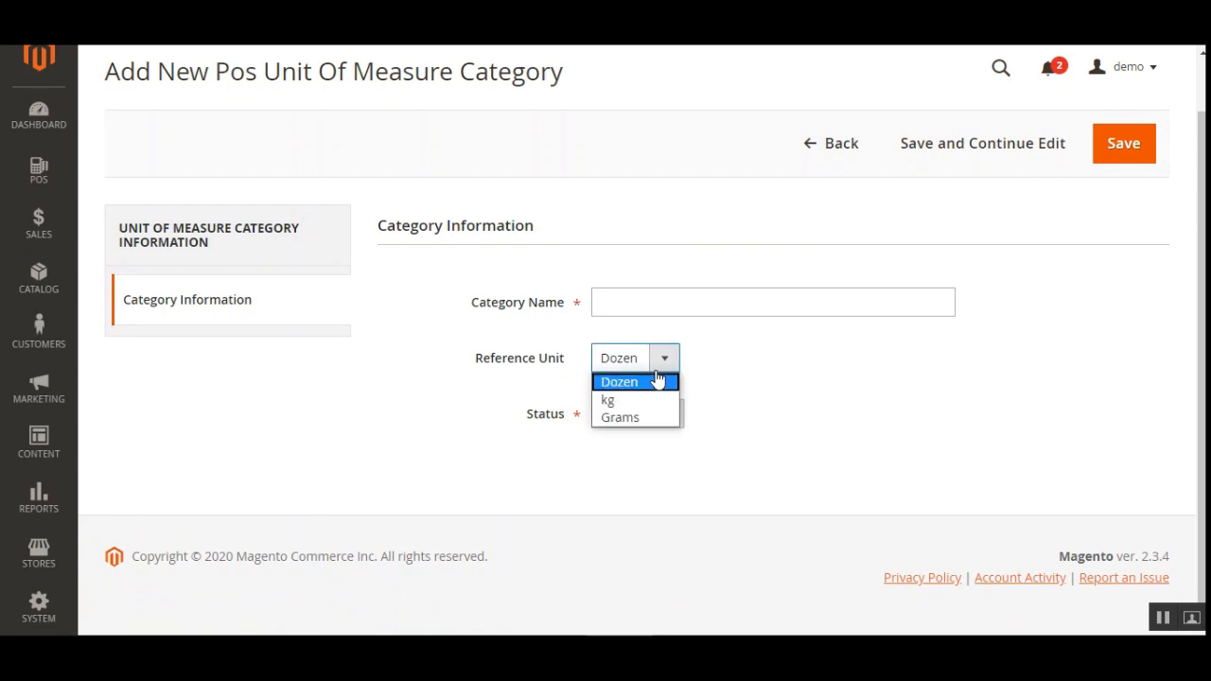
click(766, 356)
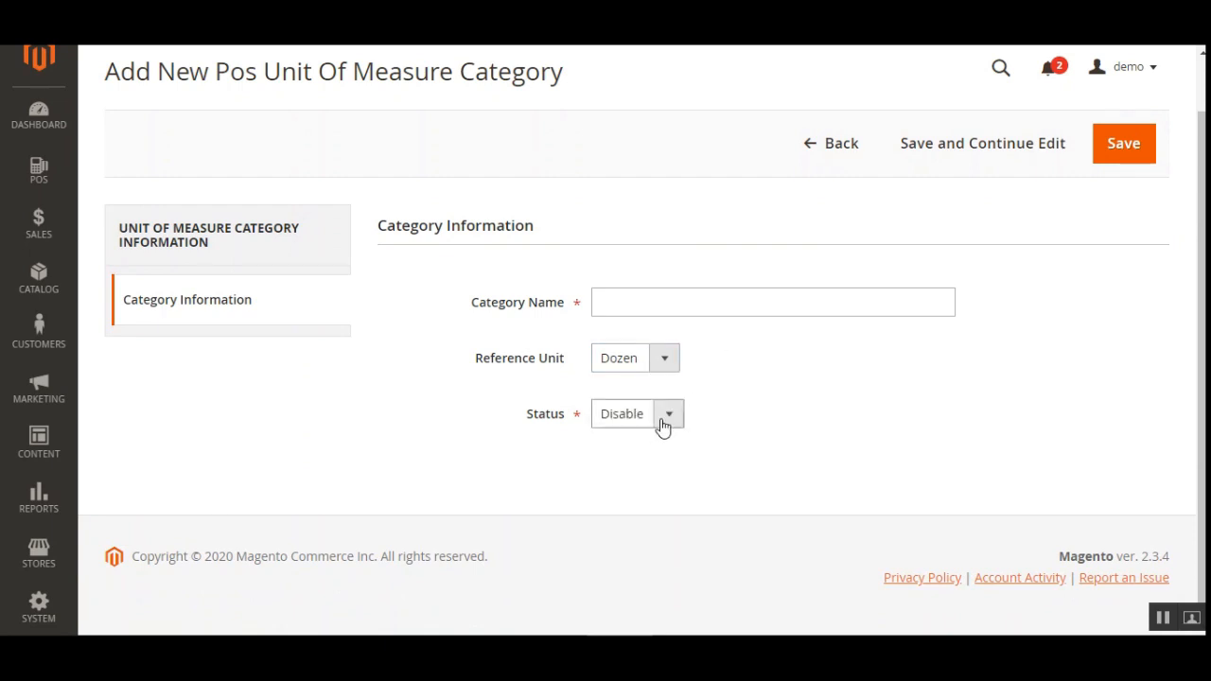
click(661, 308)
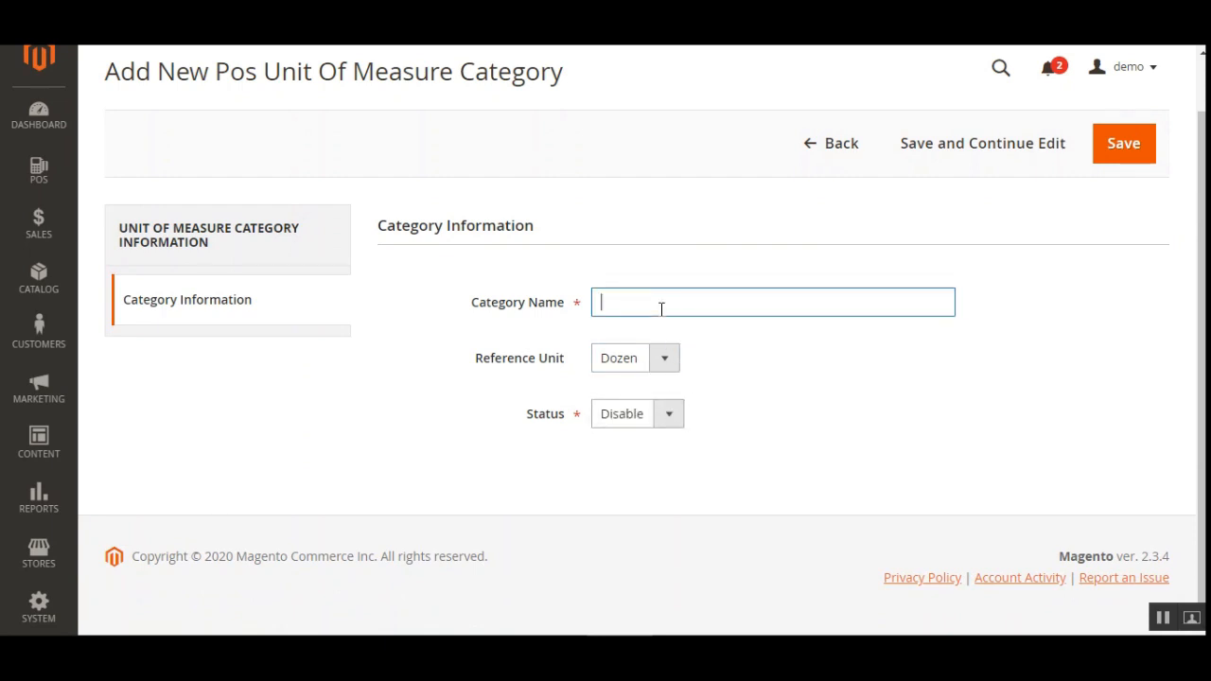
text(grm)
click(647, 358)
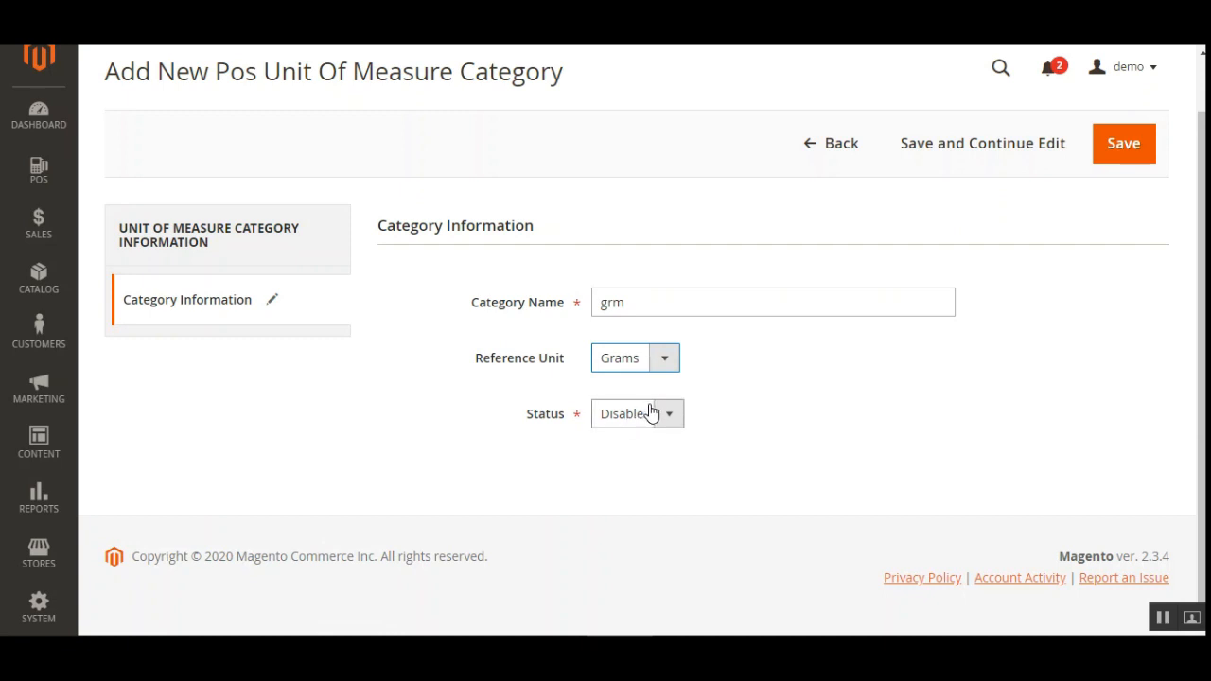
click(649, 416)
click(633, 457)
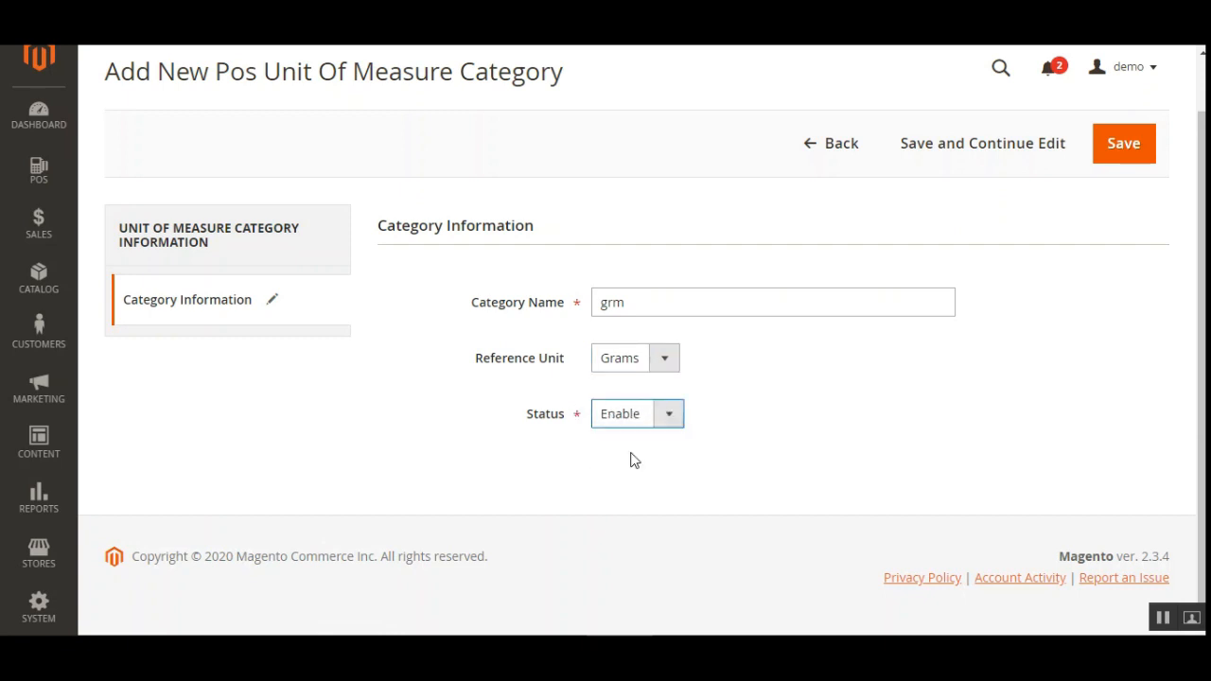
Step: Save the new grm unit of measure category and open its saved record for editing
click(1119, 155)
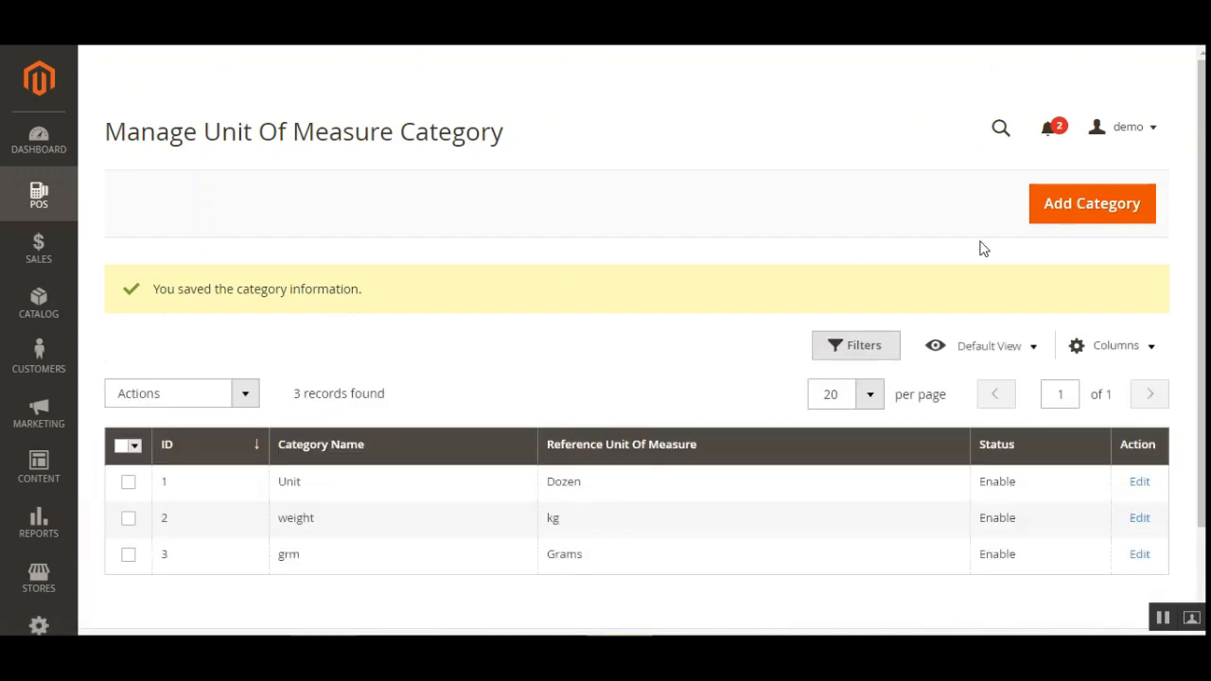
scroll(529, 352, down, 2)
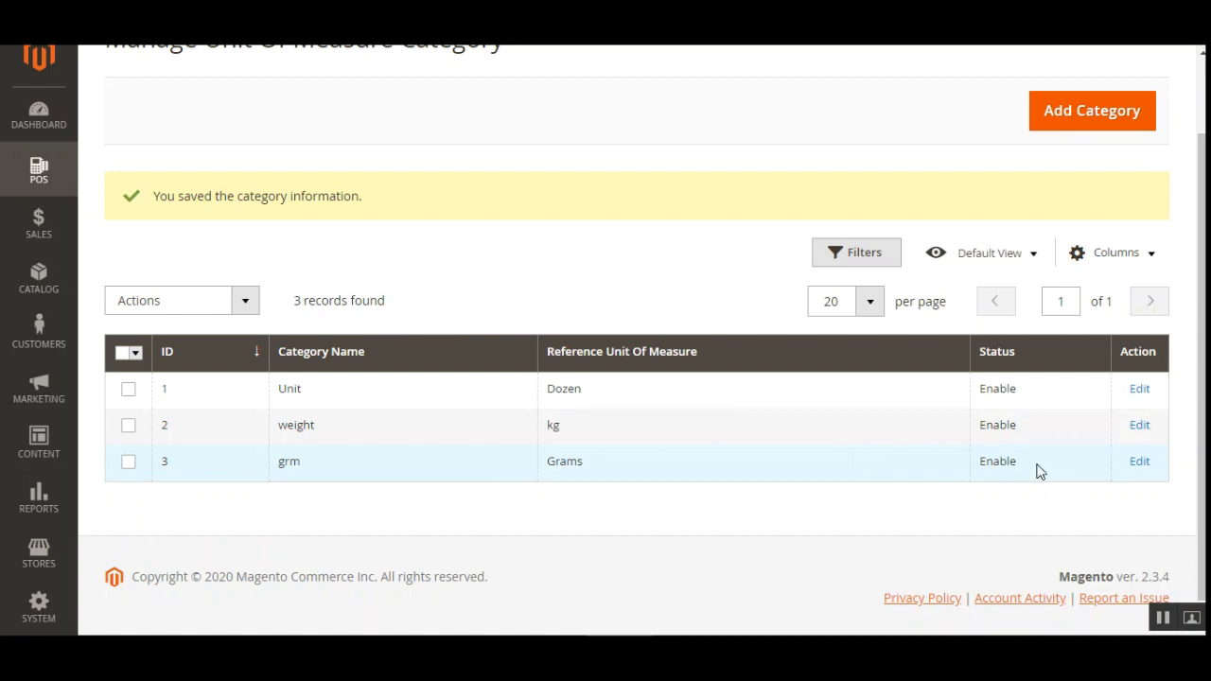
click(1141, 464)
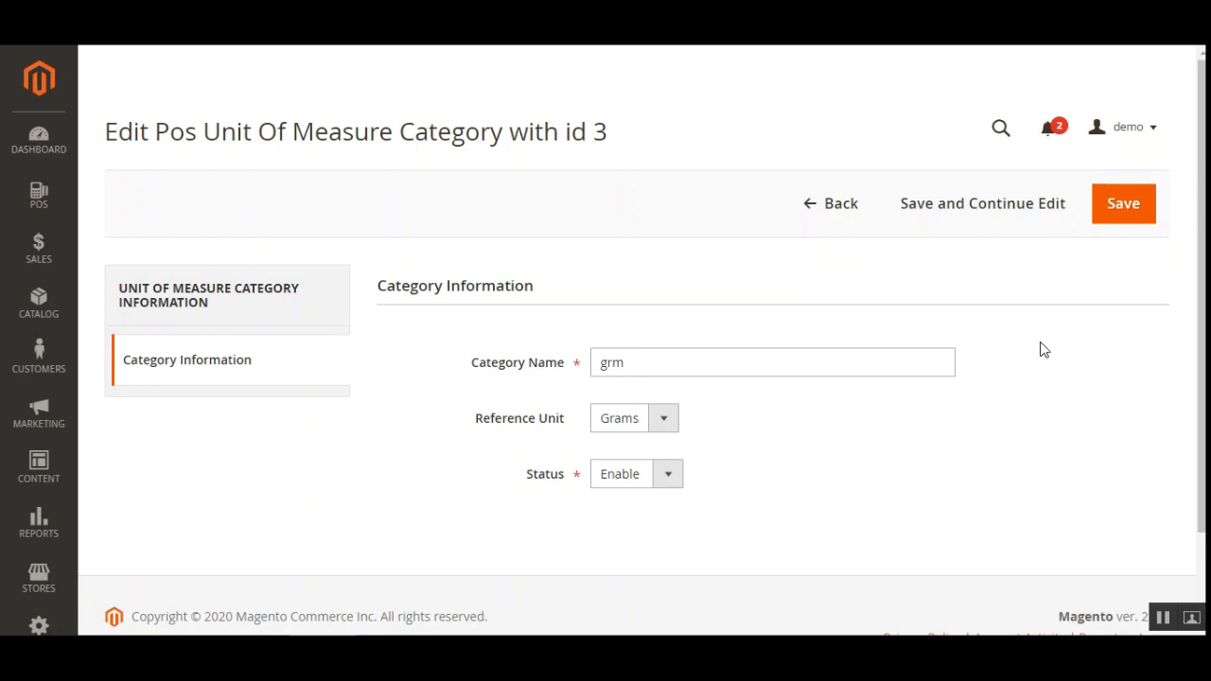
Step: Open the list of POS units of measure
click(41, 197)
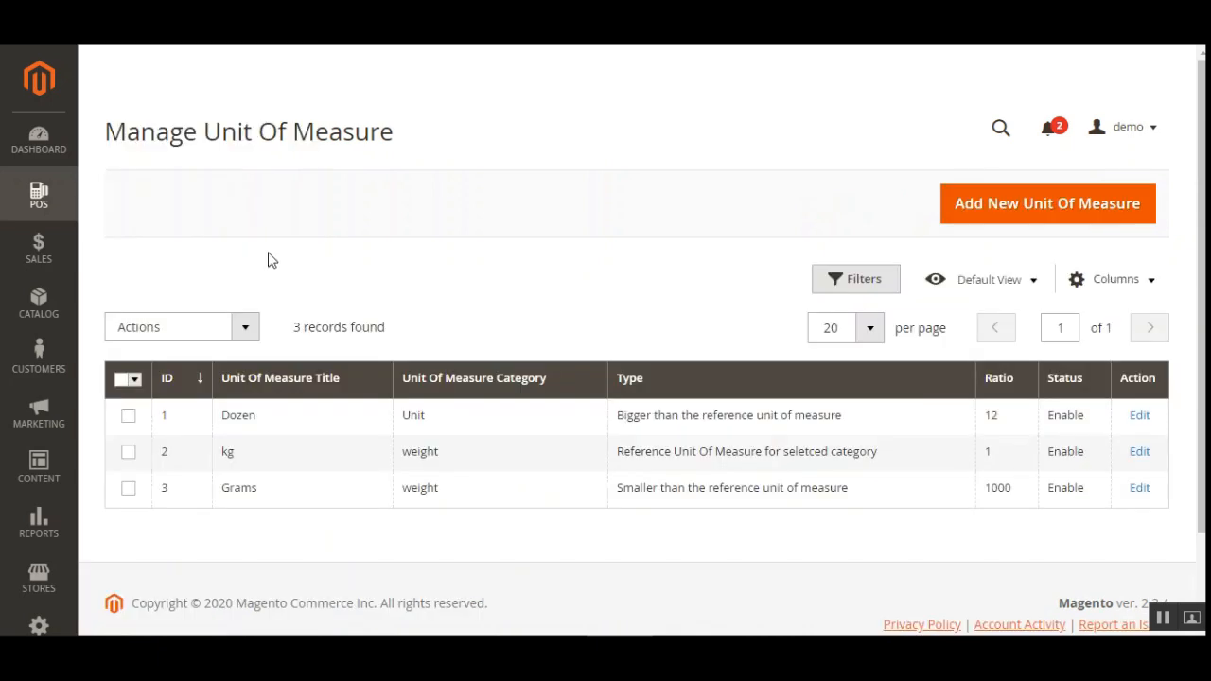
drag(141, 132, 403, 133)
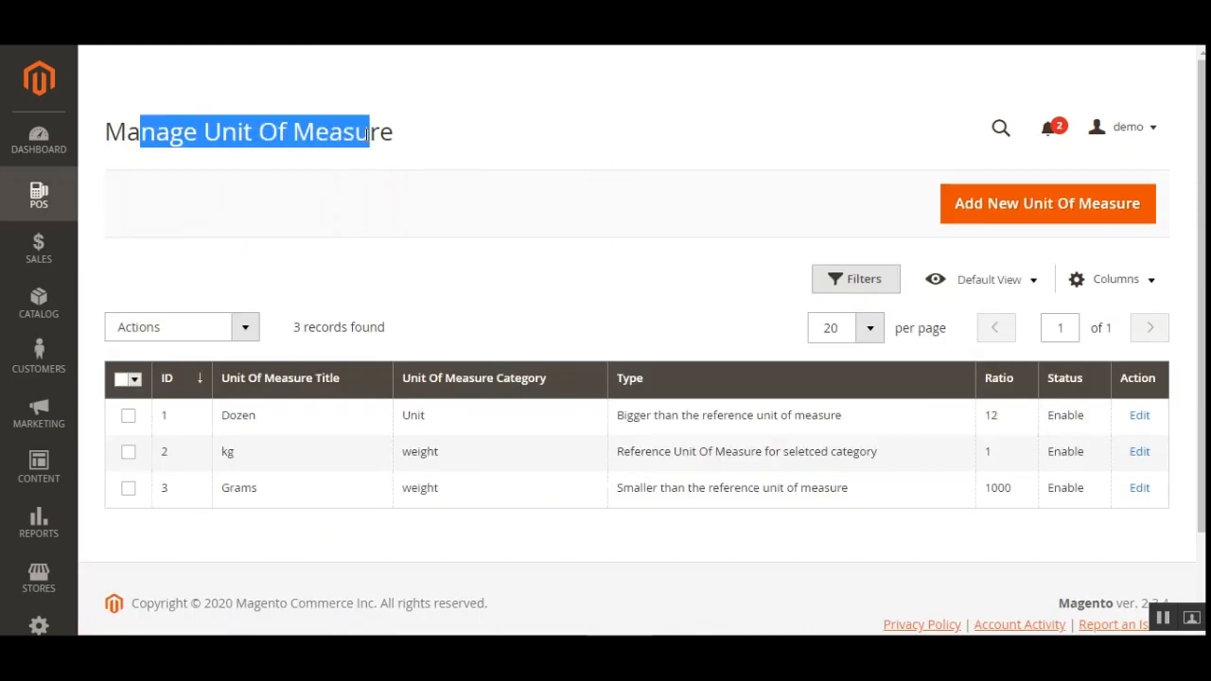
click(457, 141)
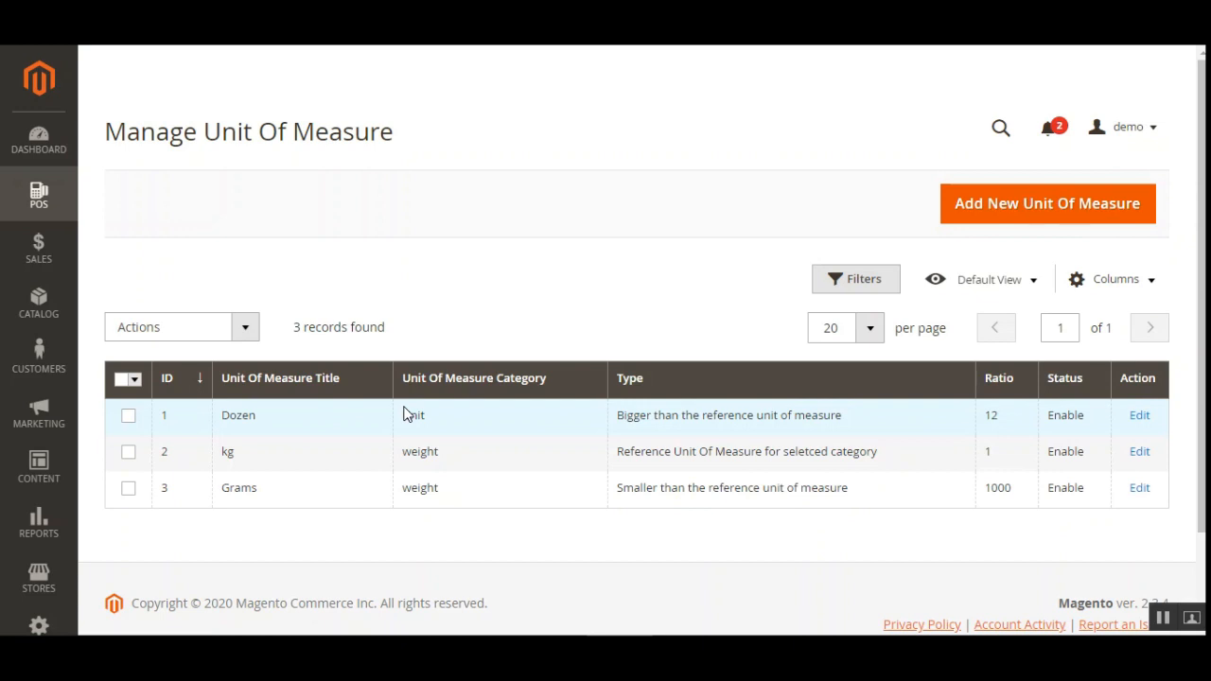
Step: Examine the category, type, ratio and status settings of the Dozen unit of measure and return to the list
click(1138, 423)
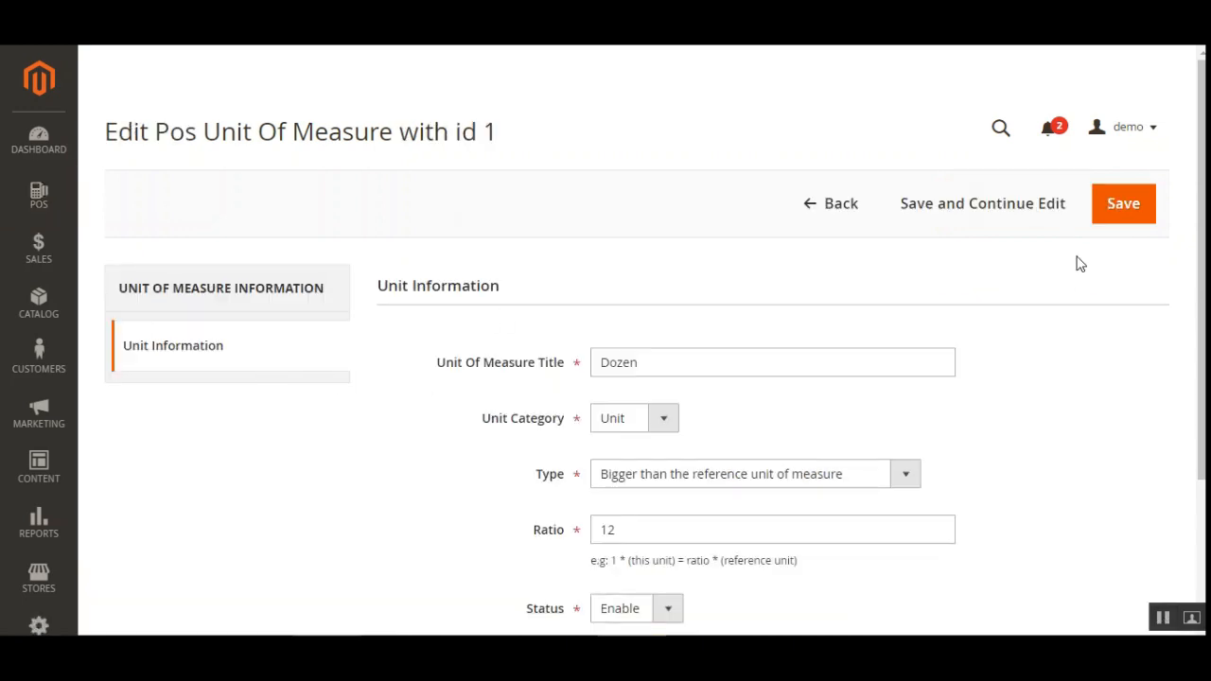
scroll(671, 323, down, 1)
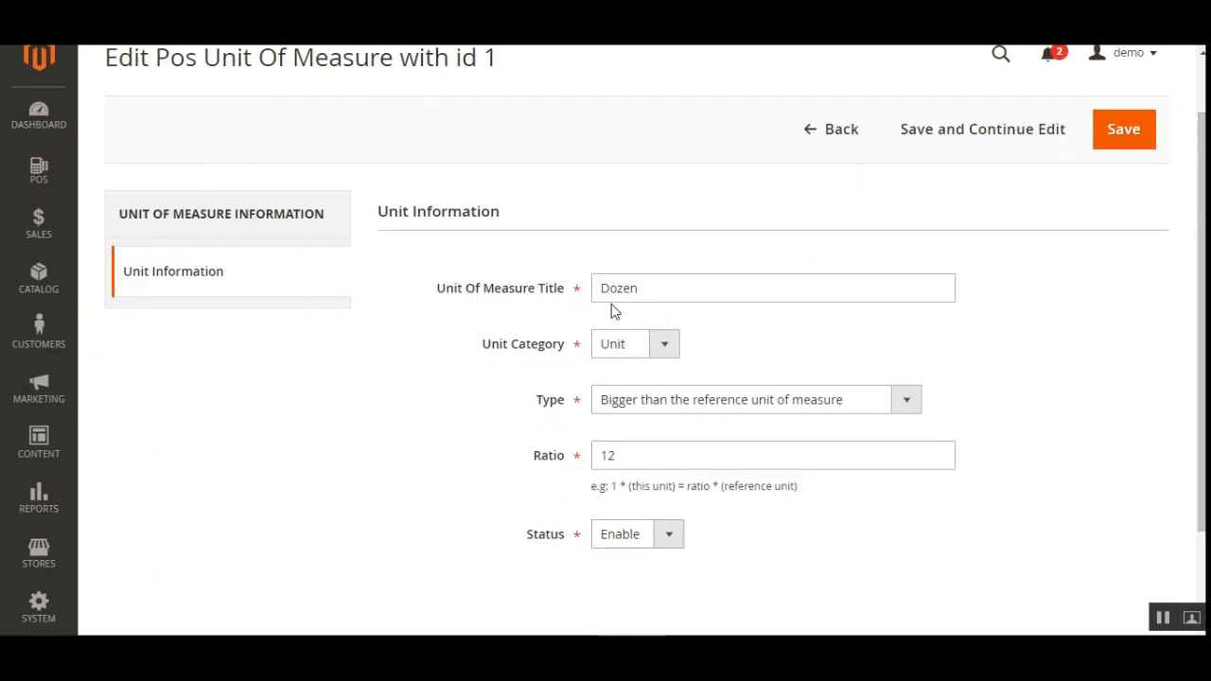
click(660, 349)
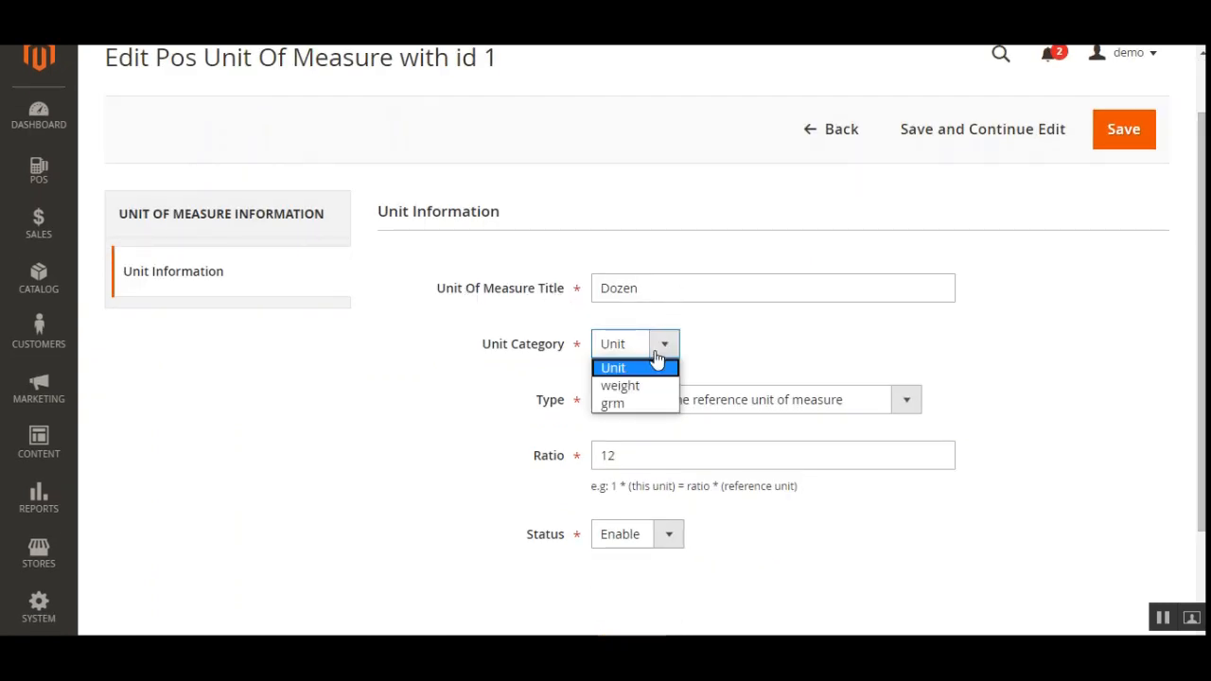
click(774, 342)
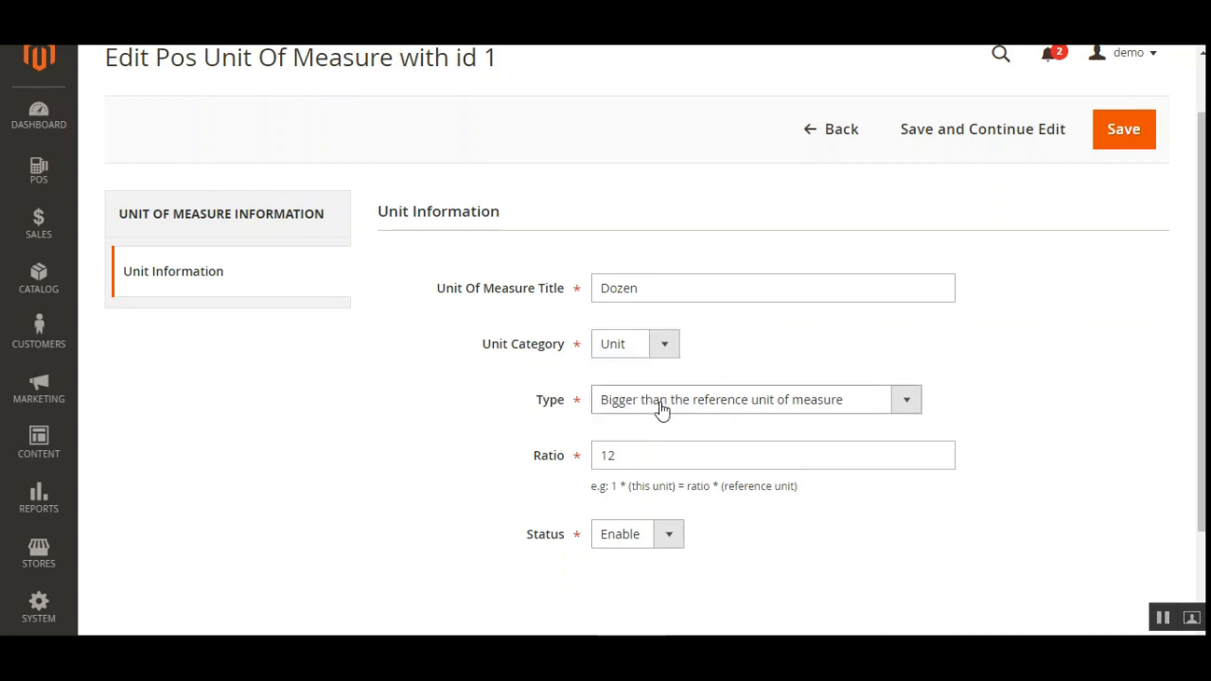
click(661, 409)
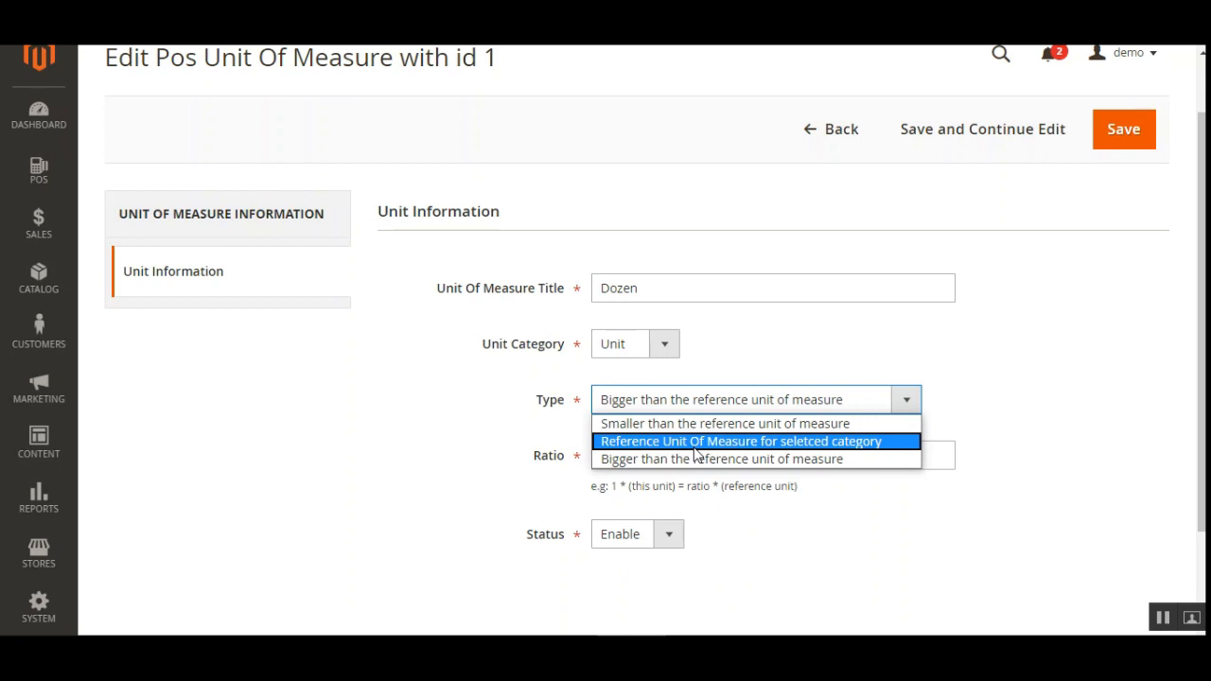
click(653, 458)
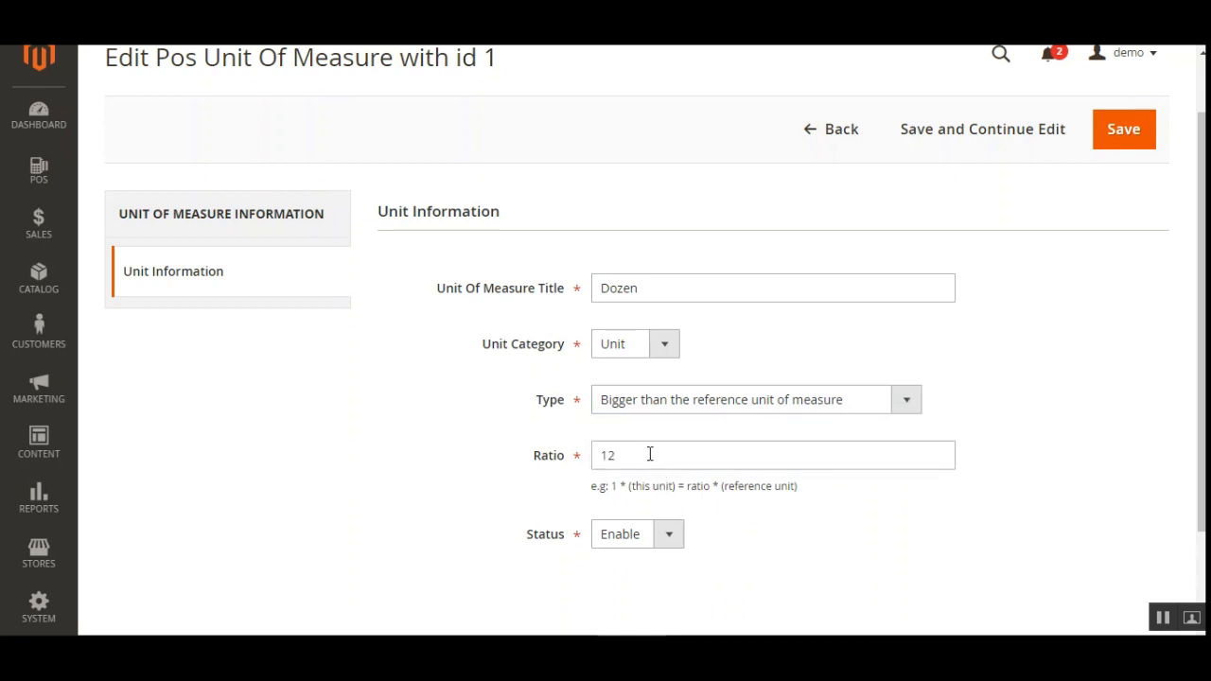
click(680, 548)
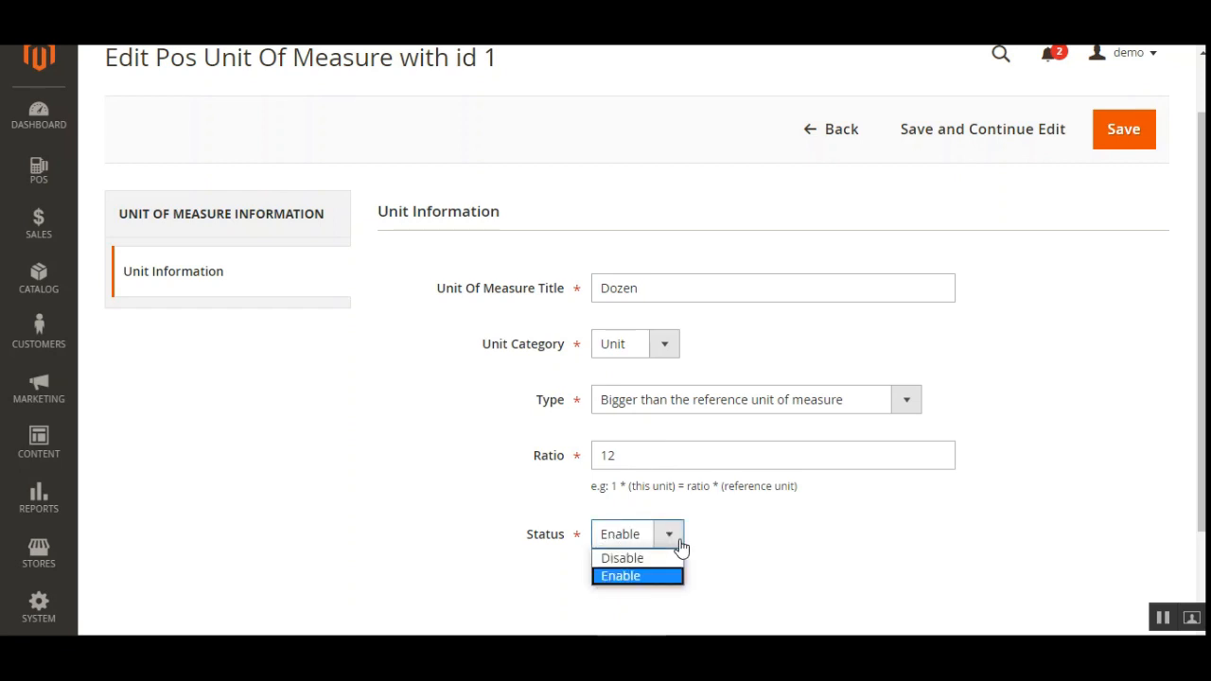
click(791, 538)
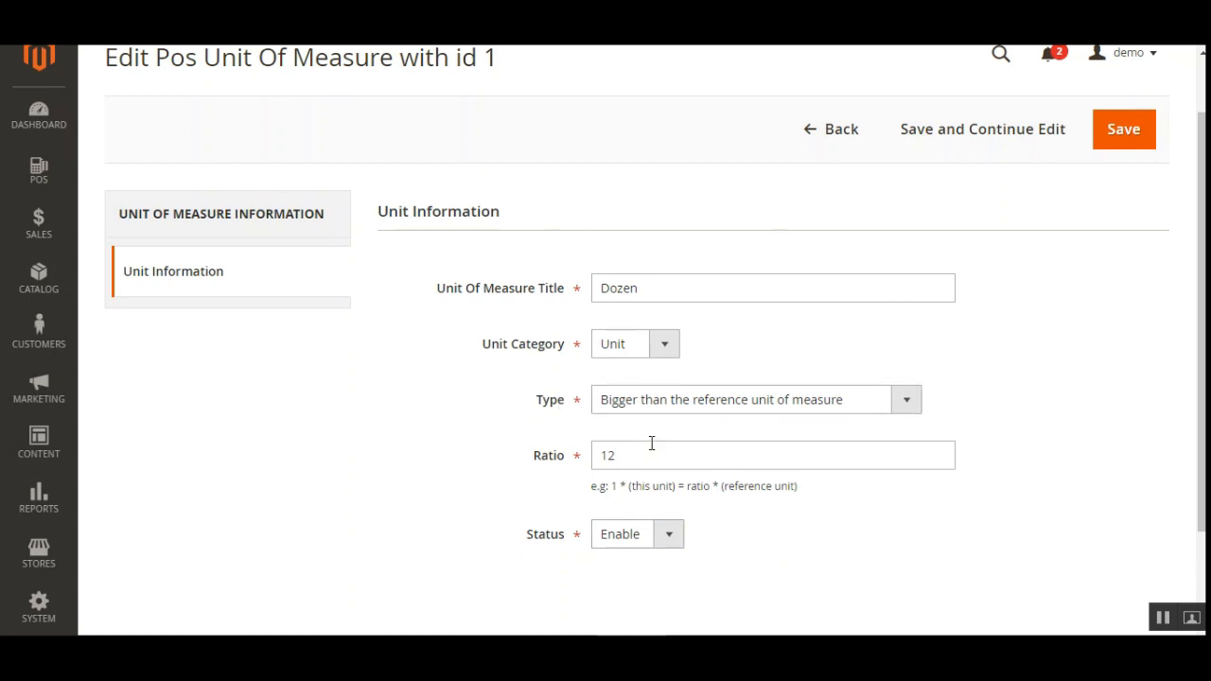
click(806, 135)
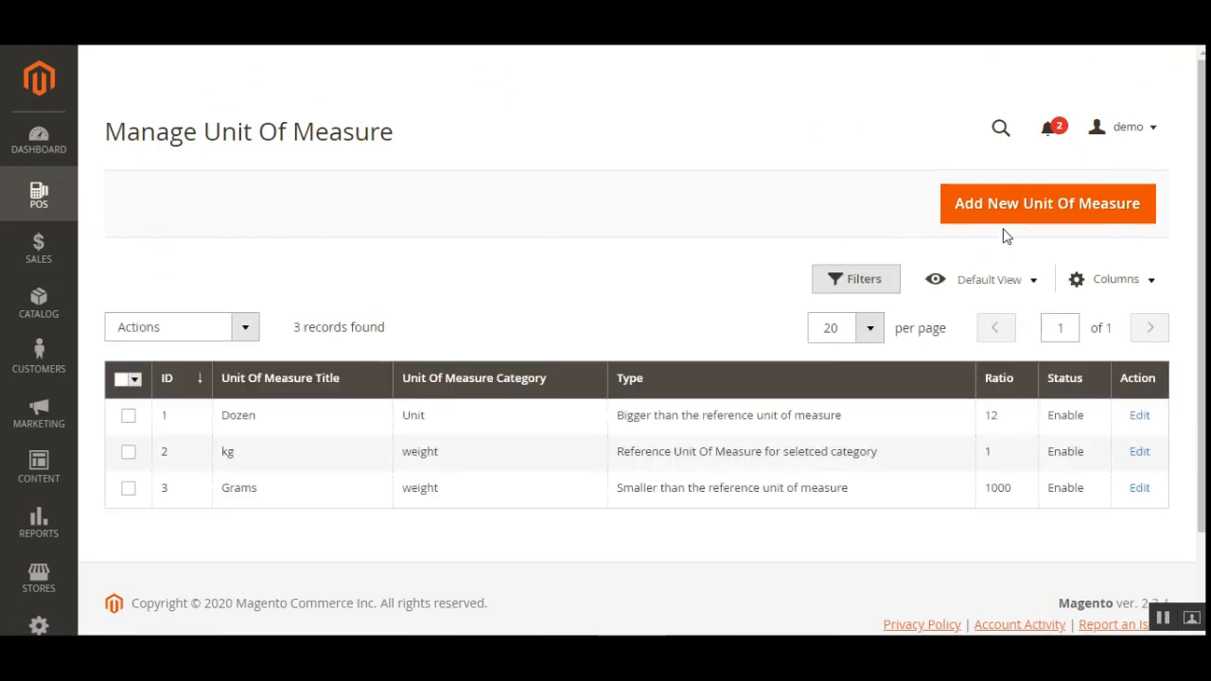
Step: Open the form for a new unit of measure and examine its unit category and type options
click(1076, 208)
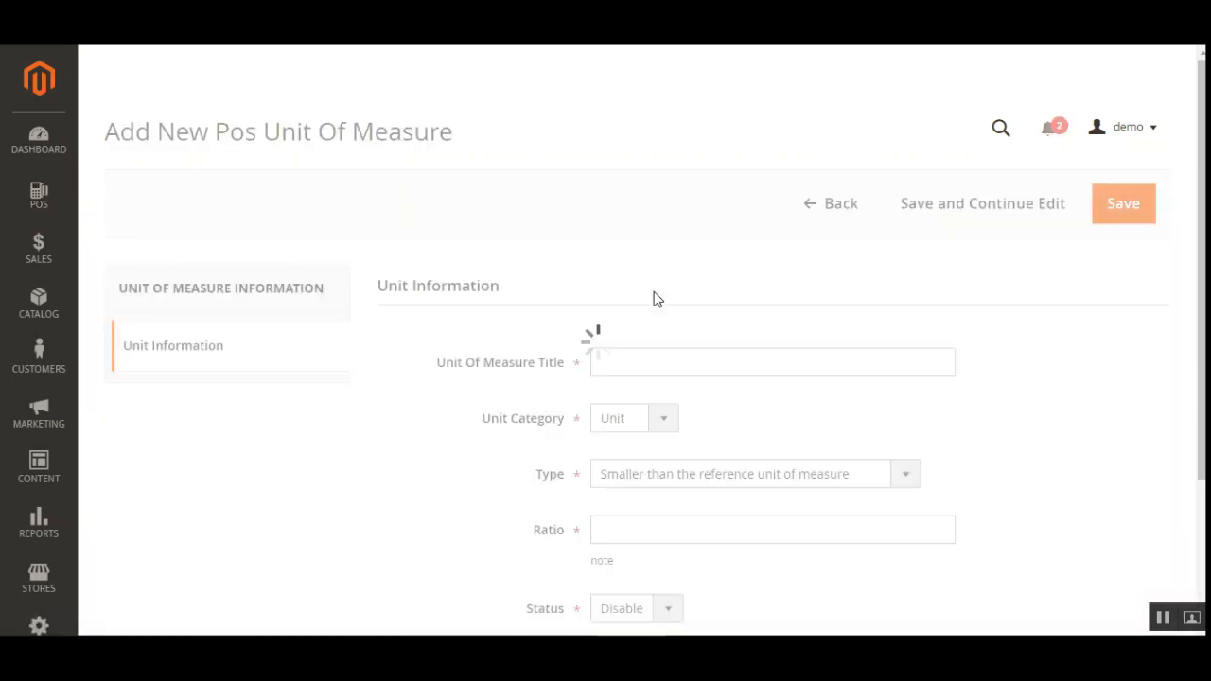
scroll(622, 263, down, 3)
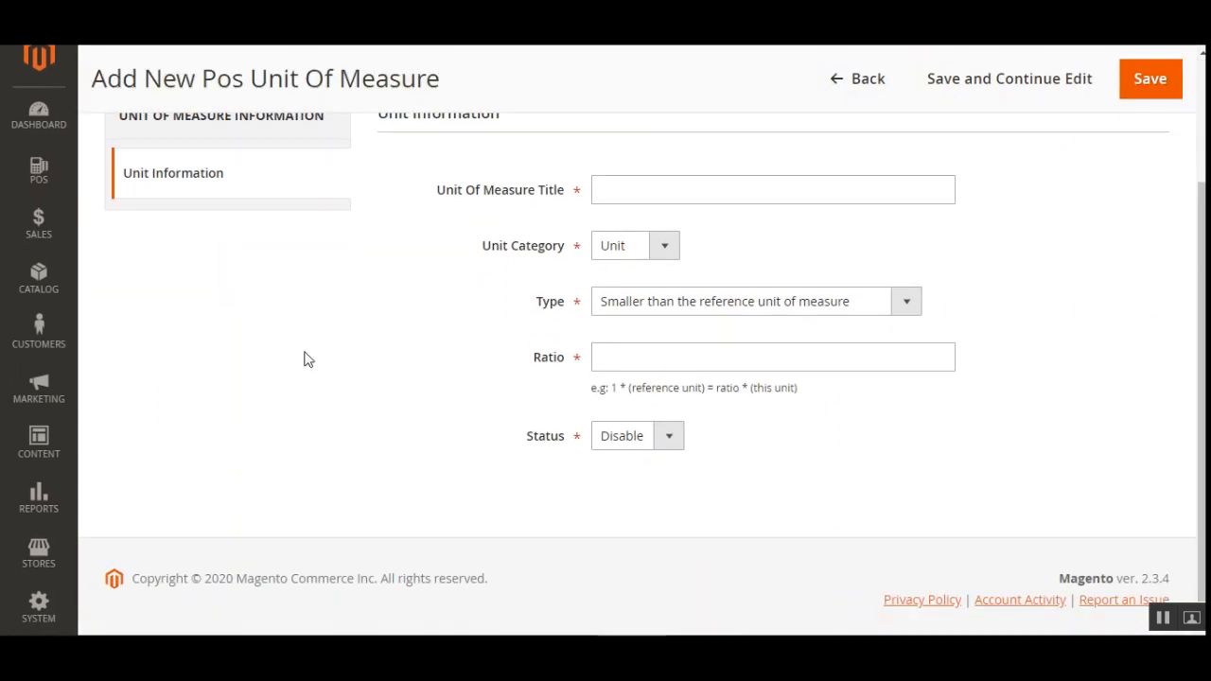
scroll(305, 359, up, 1)
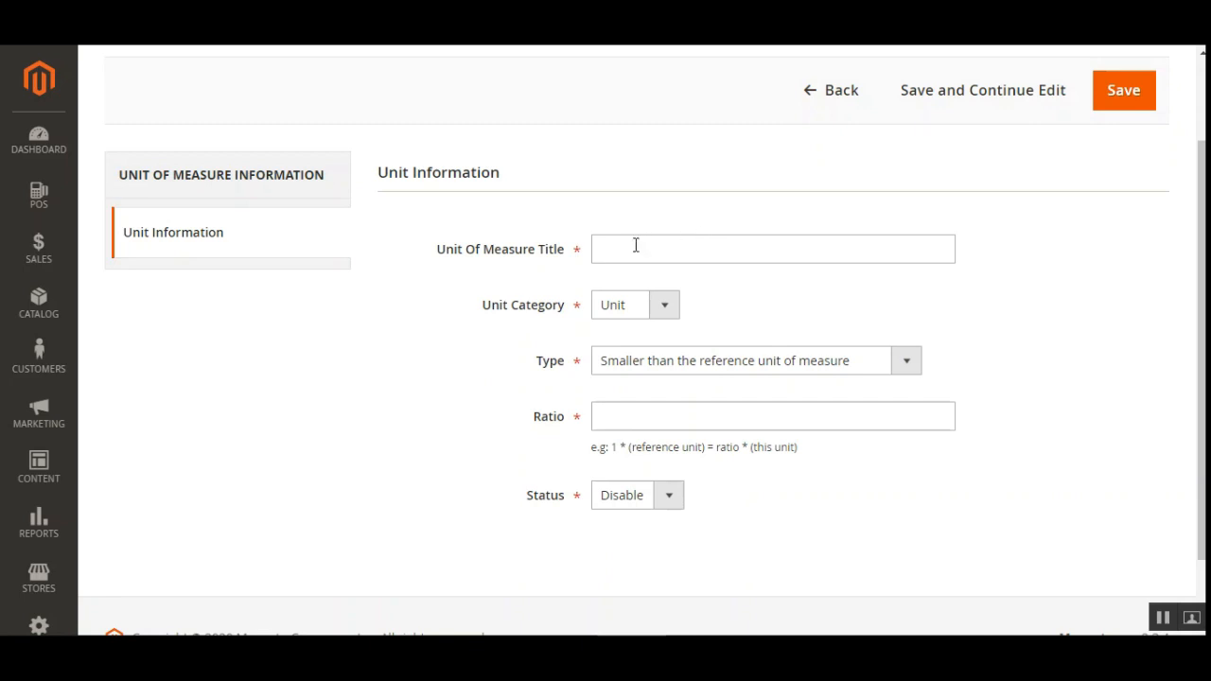
click(628, 312)
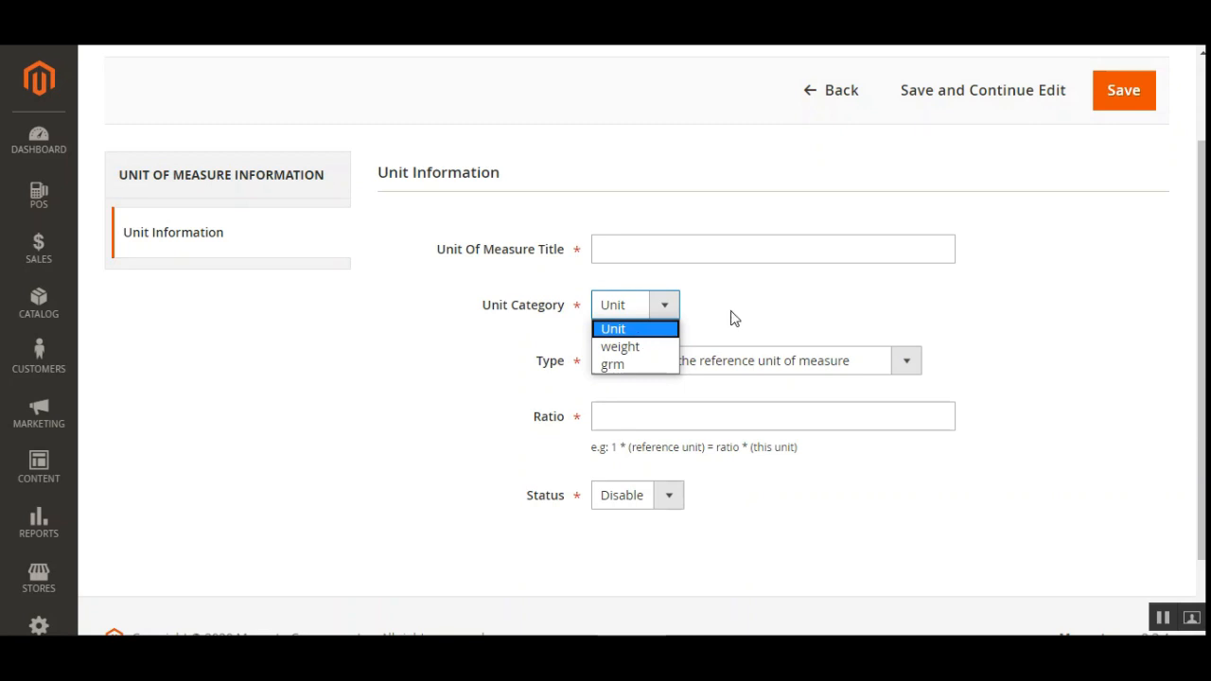
click(765, 315)
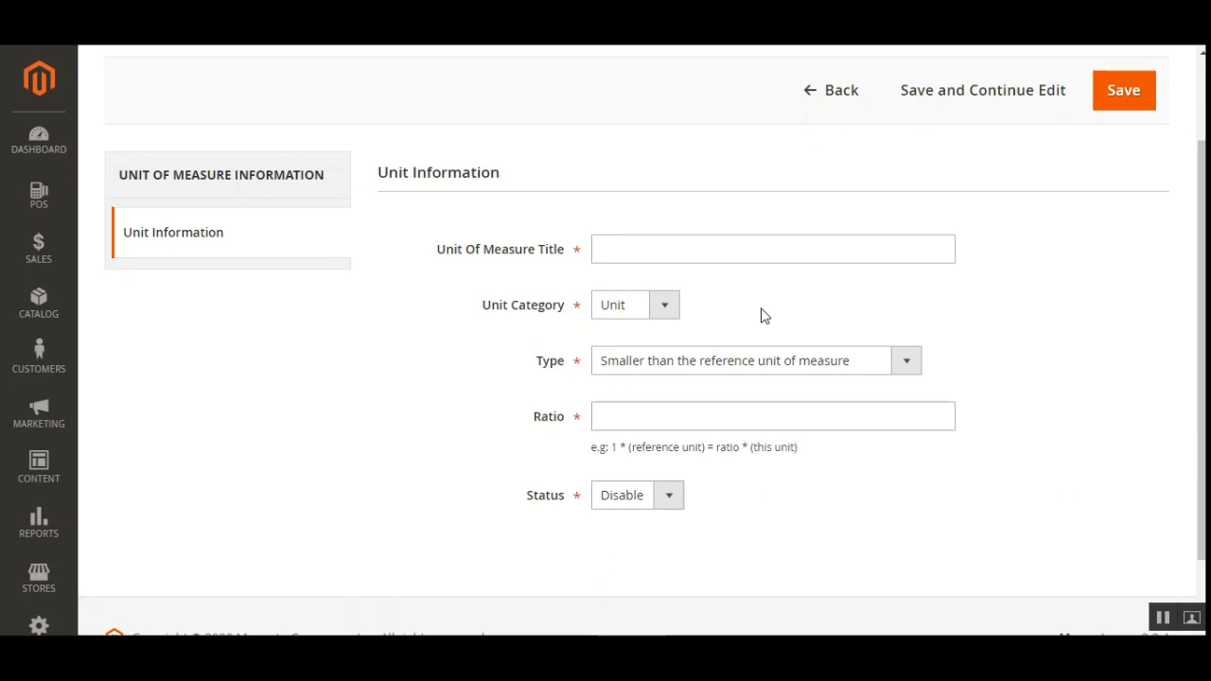
click(666, 308)
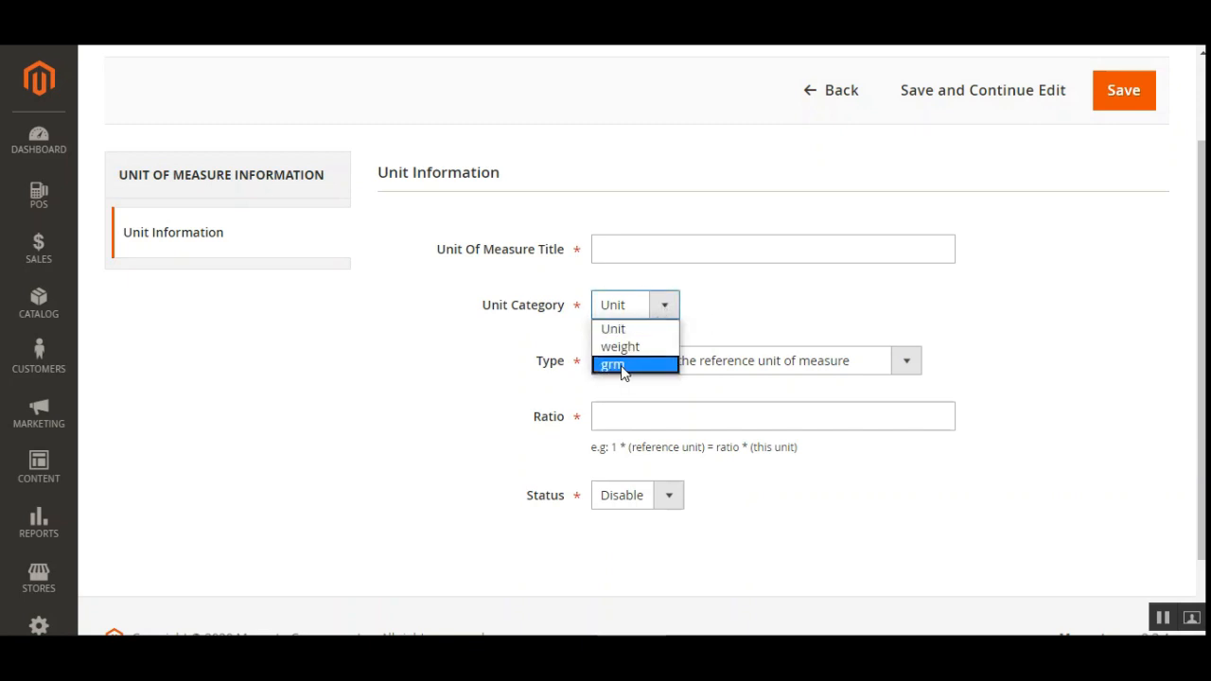
click(492, 359)
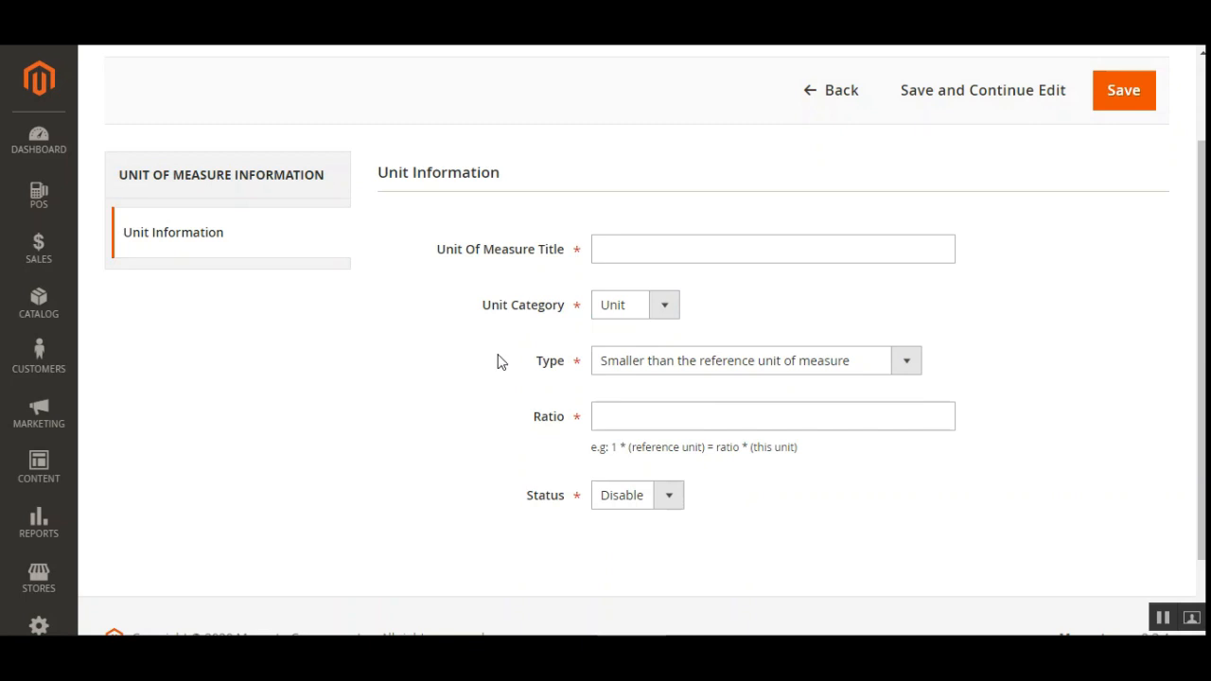
click(713, 365)
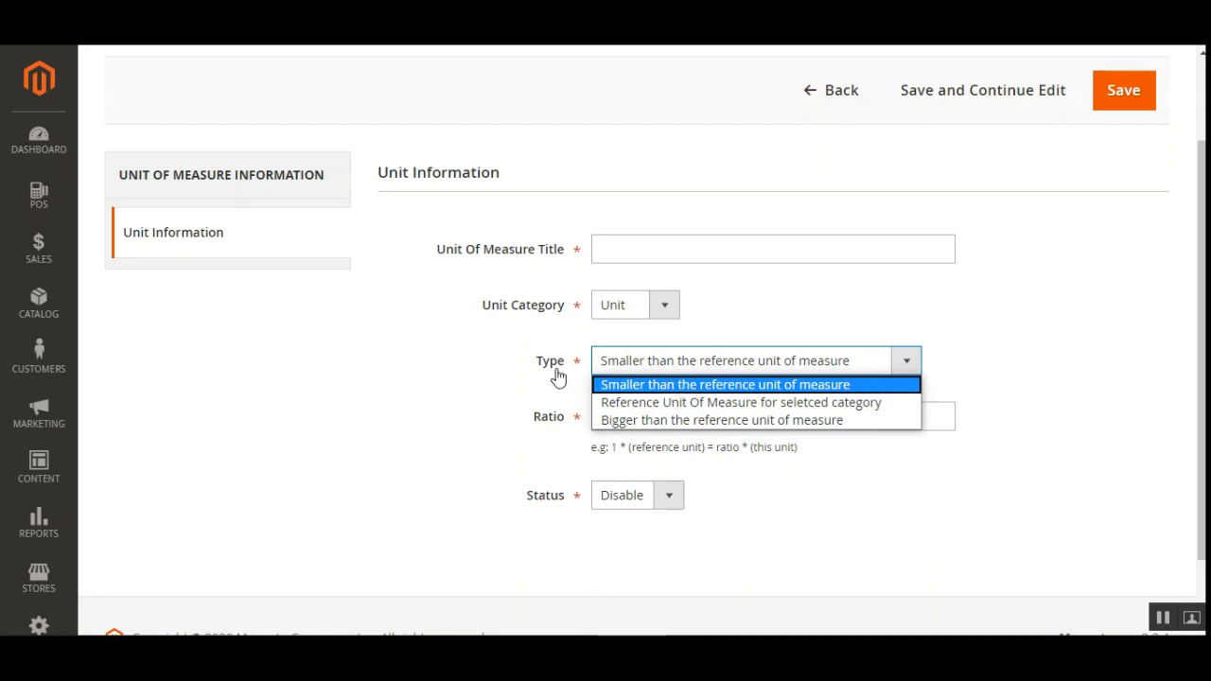
click(452, 356)
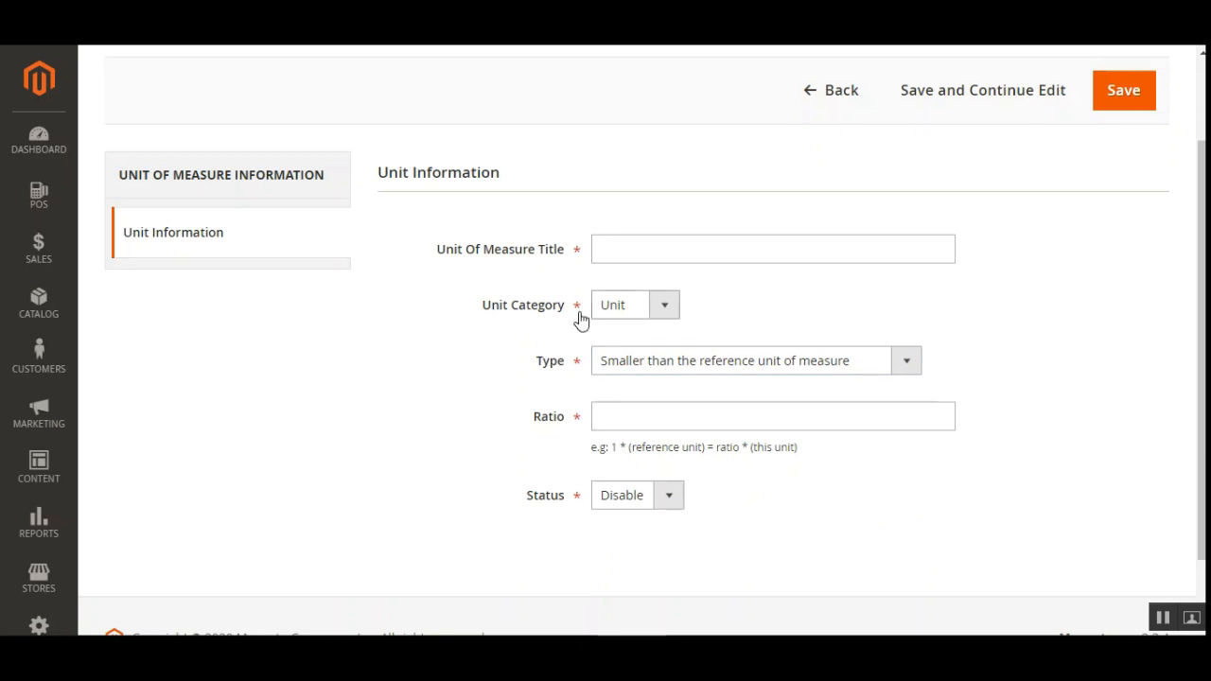
click(646, 318)
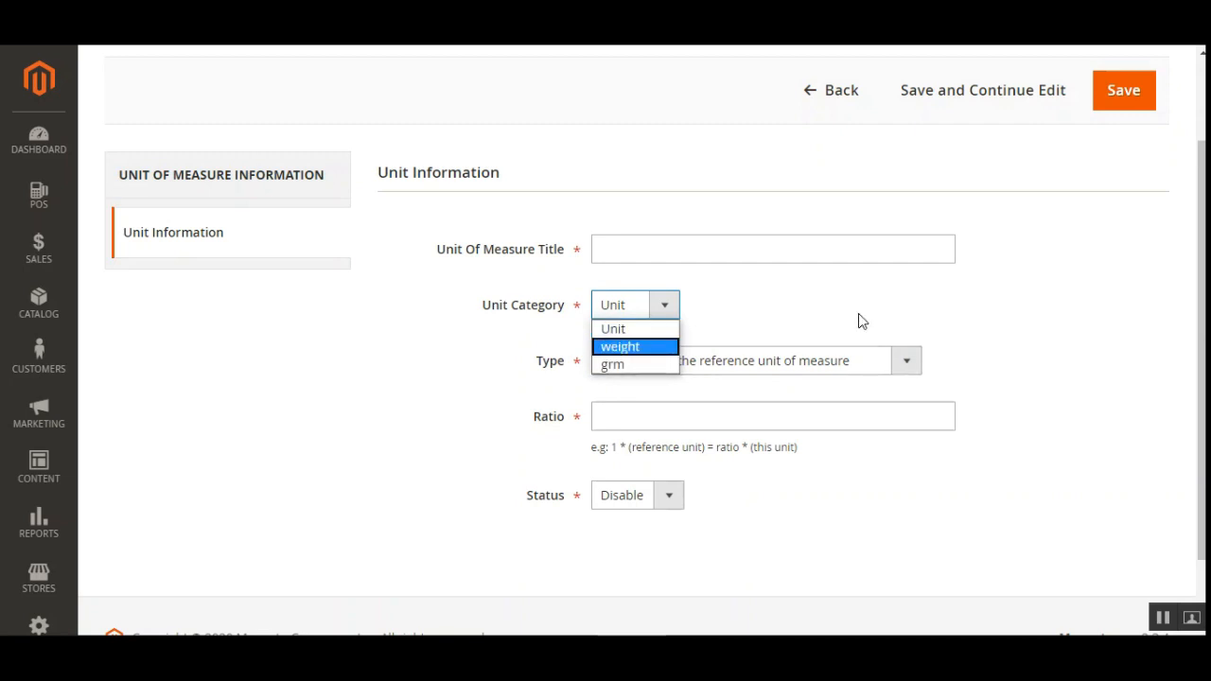
click(38, 198)
click(39, 199)
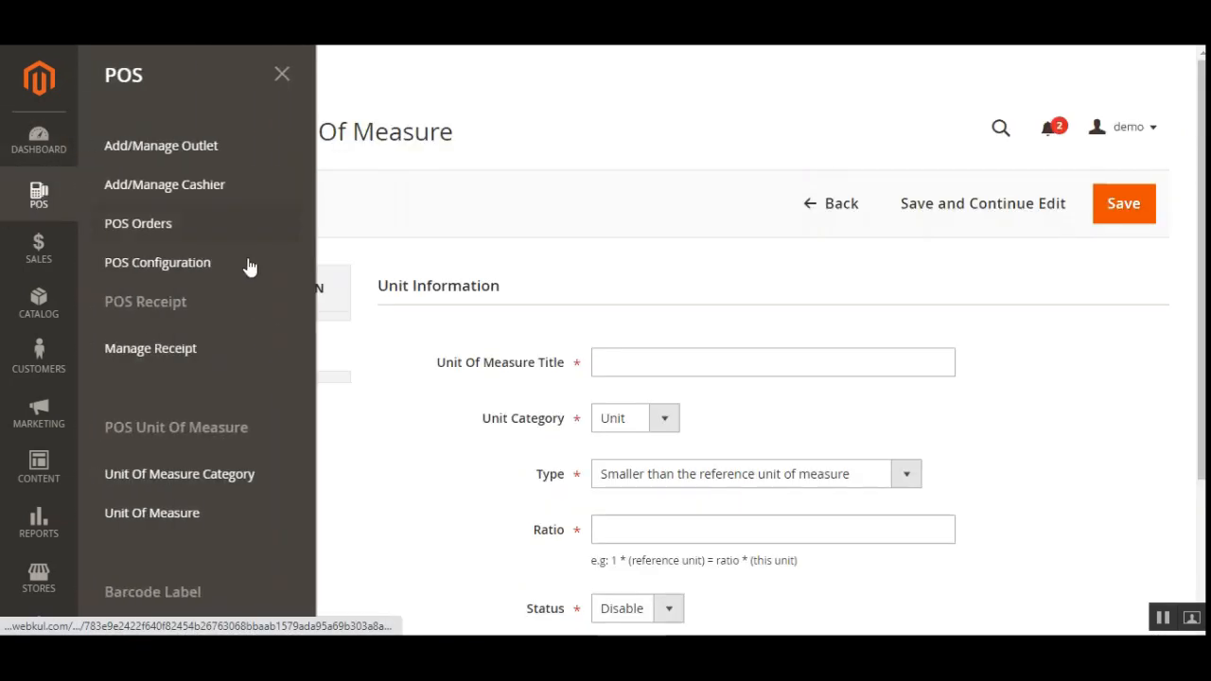
click(568, 176)
Step: Check the ratio field and status options of the new unit of measure and leave the form without saving
scroll(688, 366, down, 3)
click(657, 333)
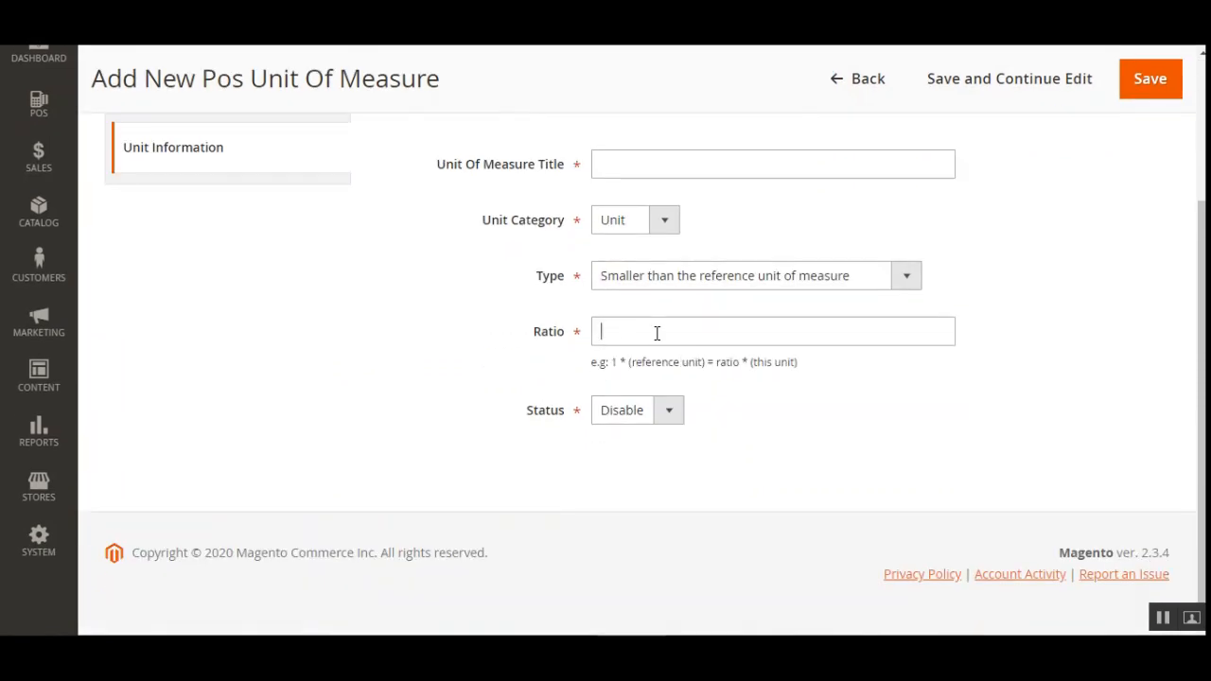
click(641, 422)
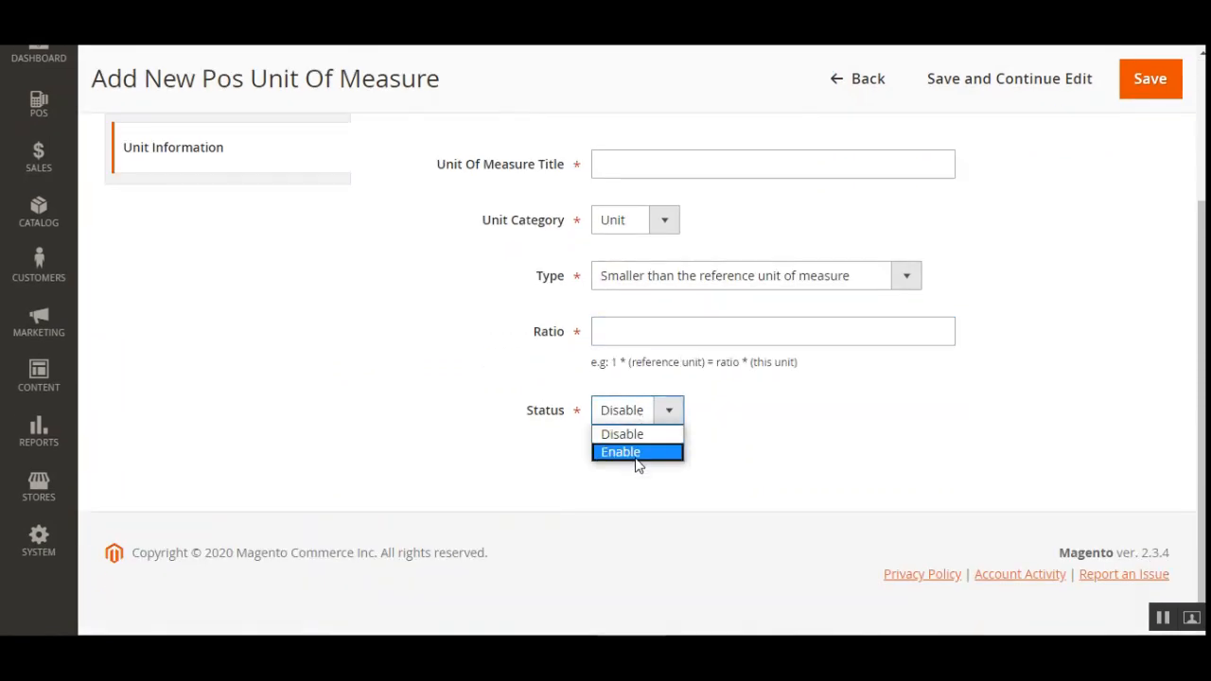
click(806, 439)
scroll(663, 379, up, 3)
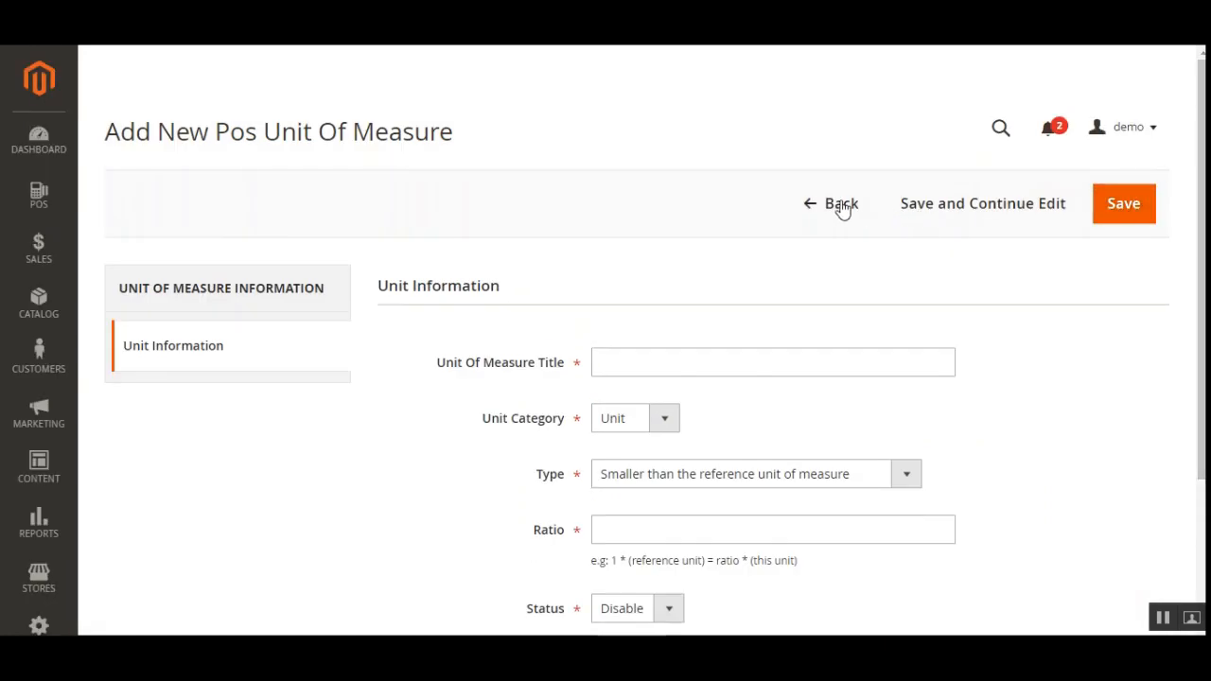
click(806, 204)
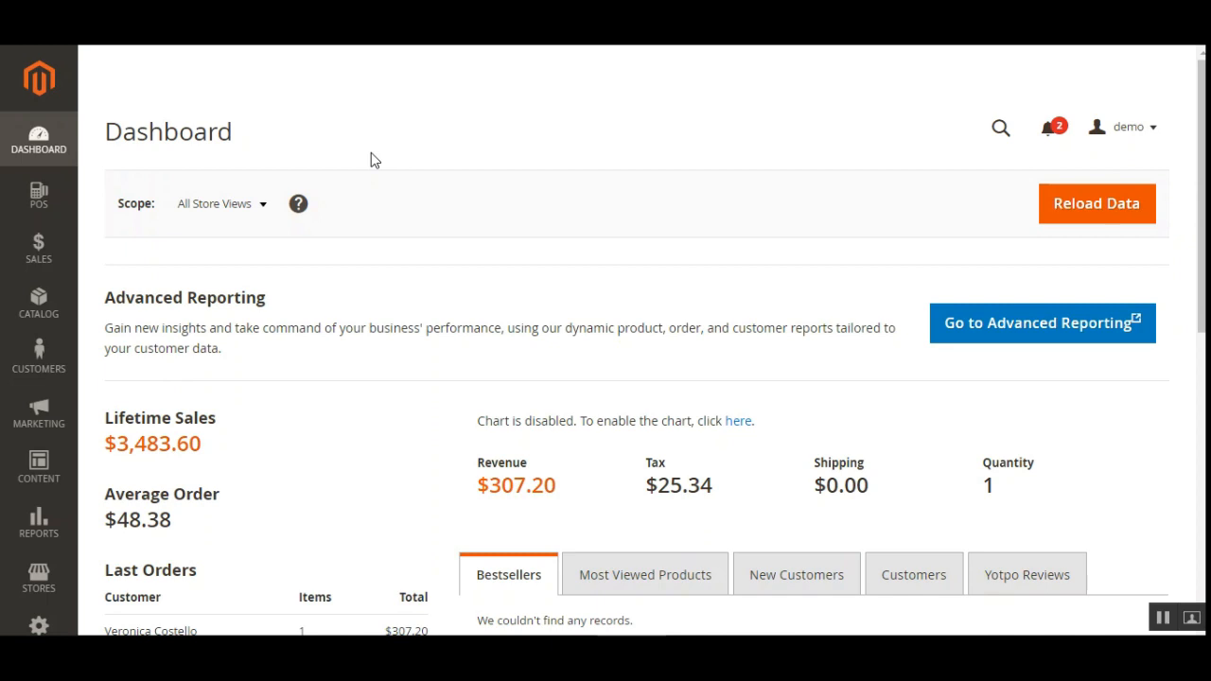
Step: Open the Inventory settings of the Catalog section in the store configuration
click(38, 579)
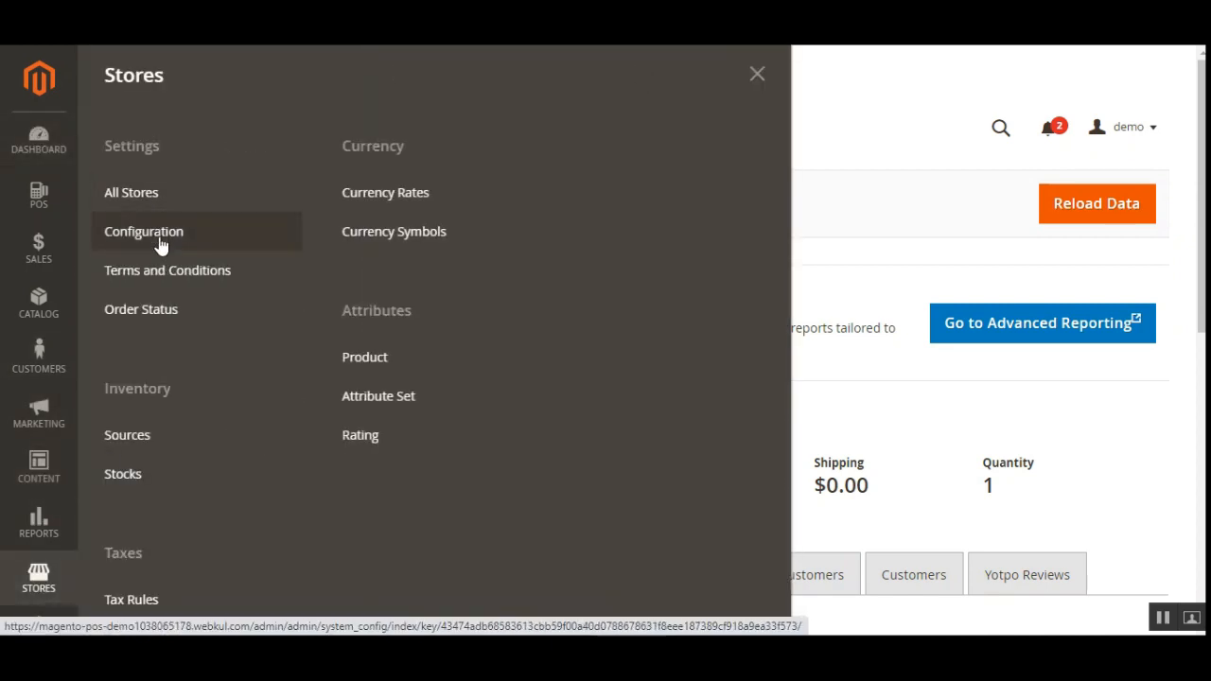
click(161, 244)
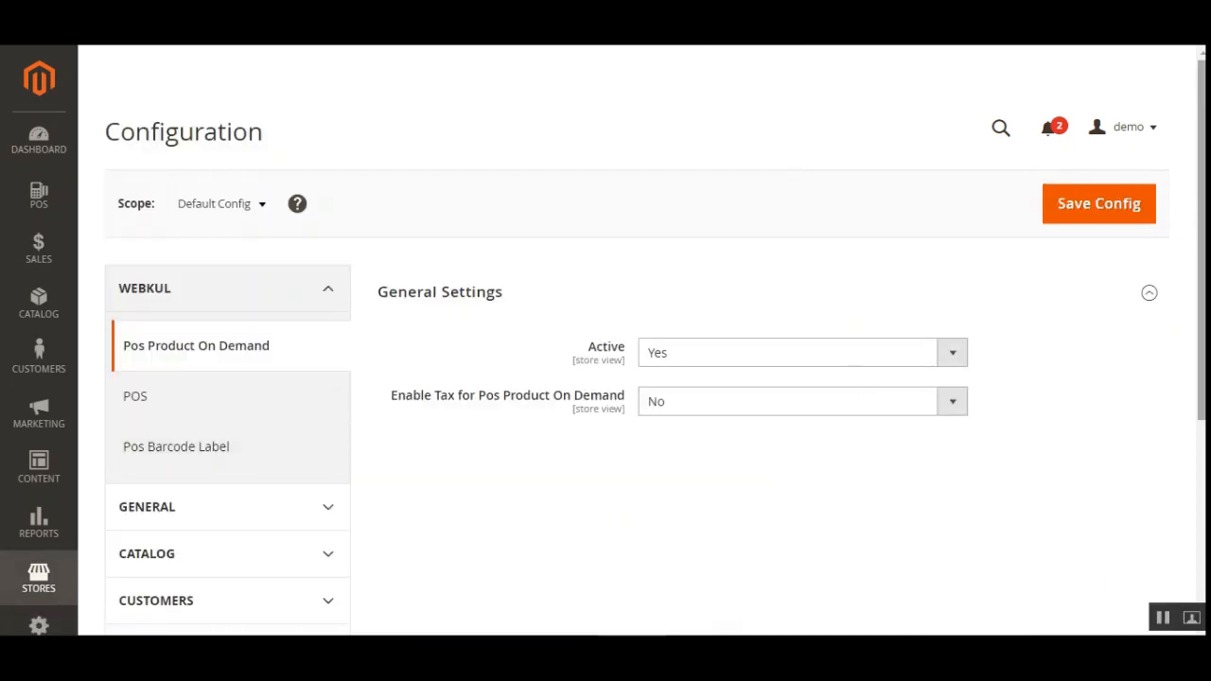
scroll(391, 337, down, 5)
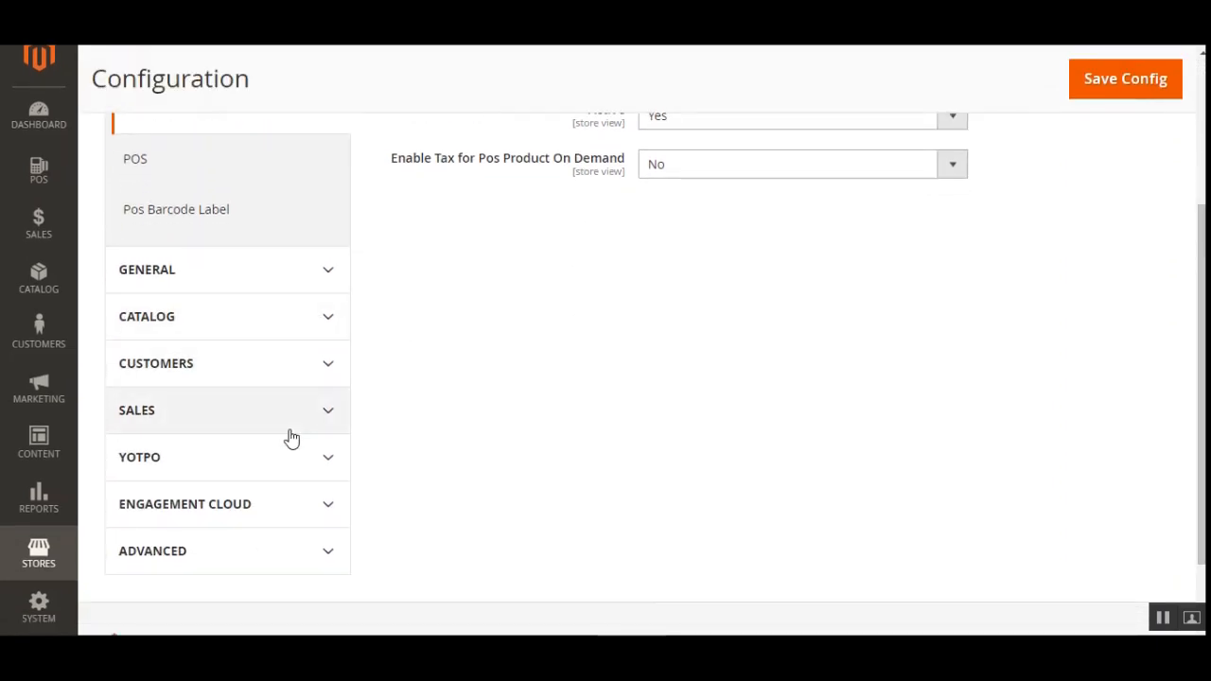
click(319, 320)
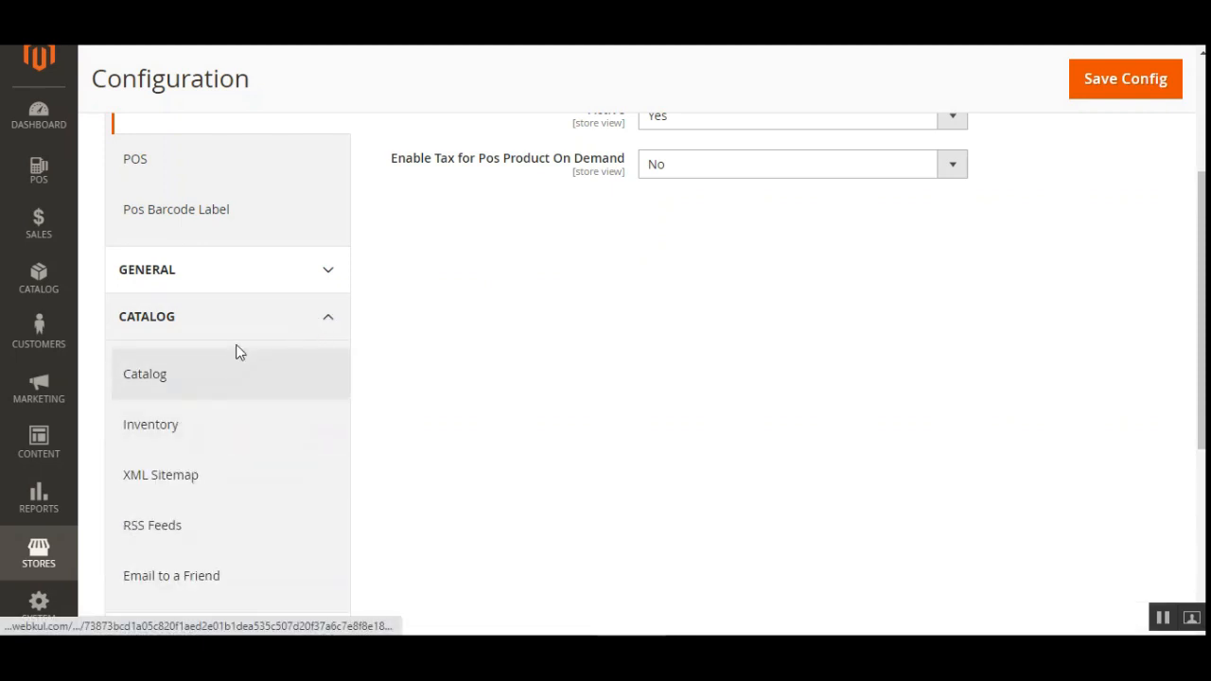
click(220, 428)
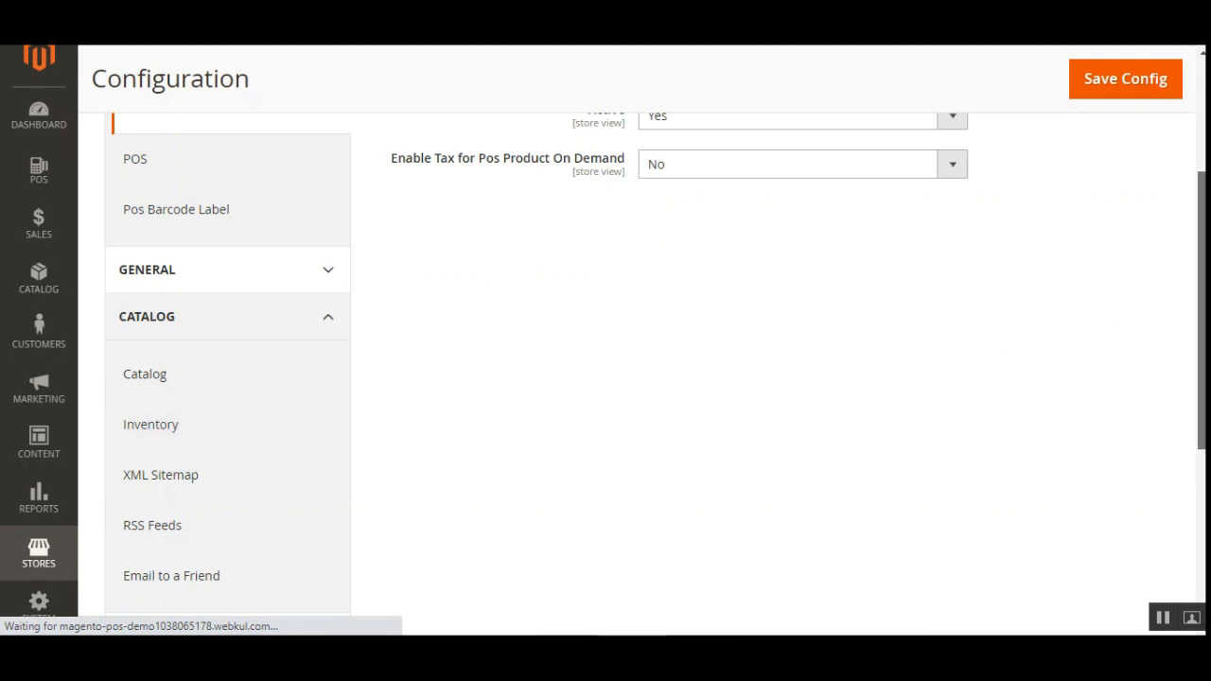
Step: Expand Product Stock Options and stop using the system value for Maximum Qty Allowed in Shopping Cart
scroll(1054, 332, down, 1)
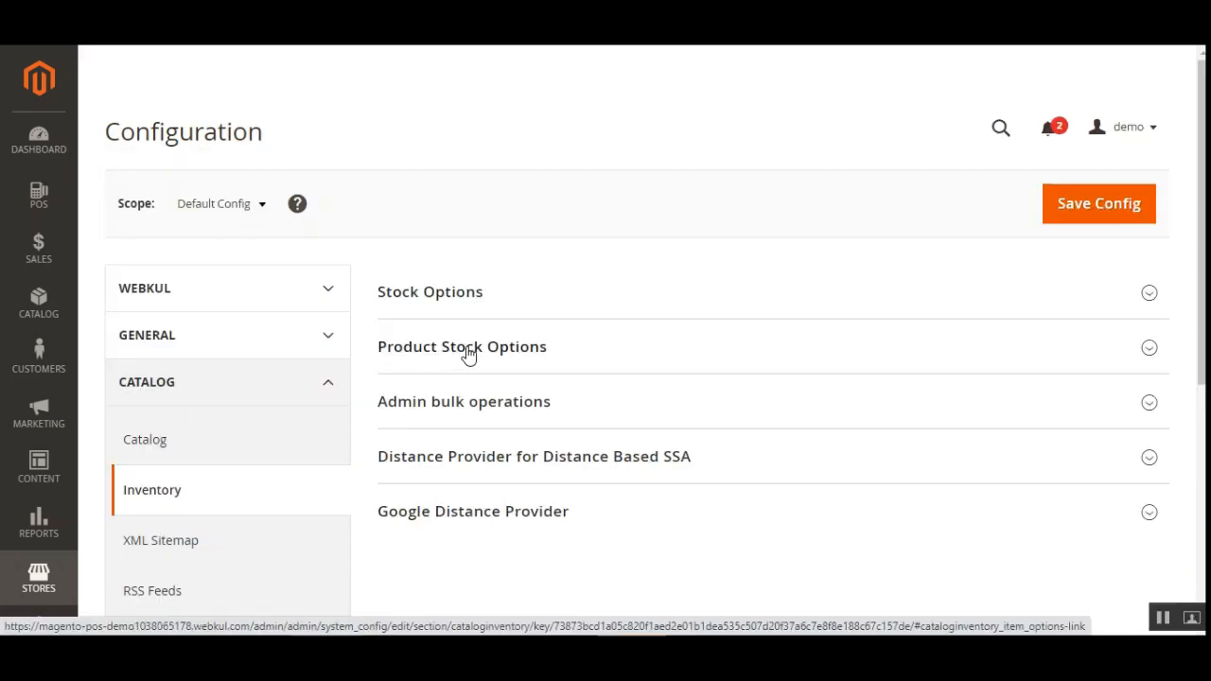
click(466, 352)
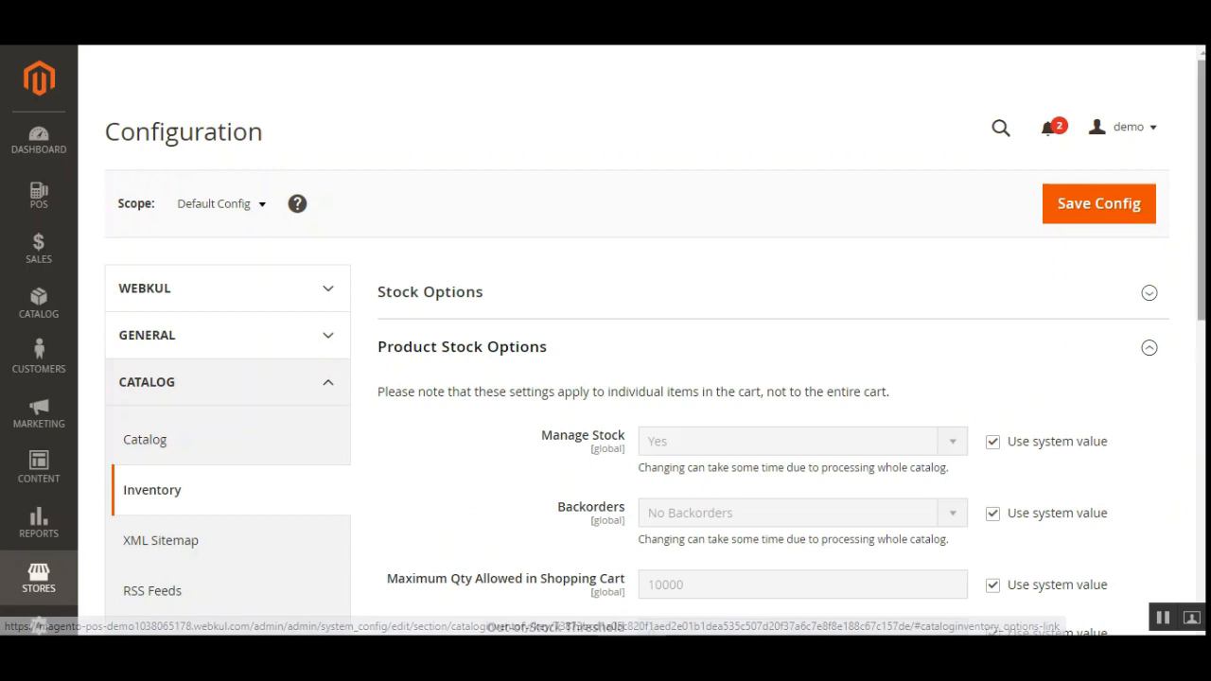
scroll(466, 352, down, 3)
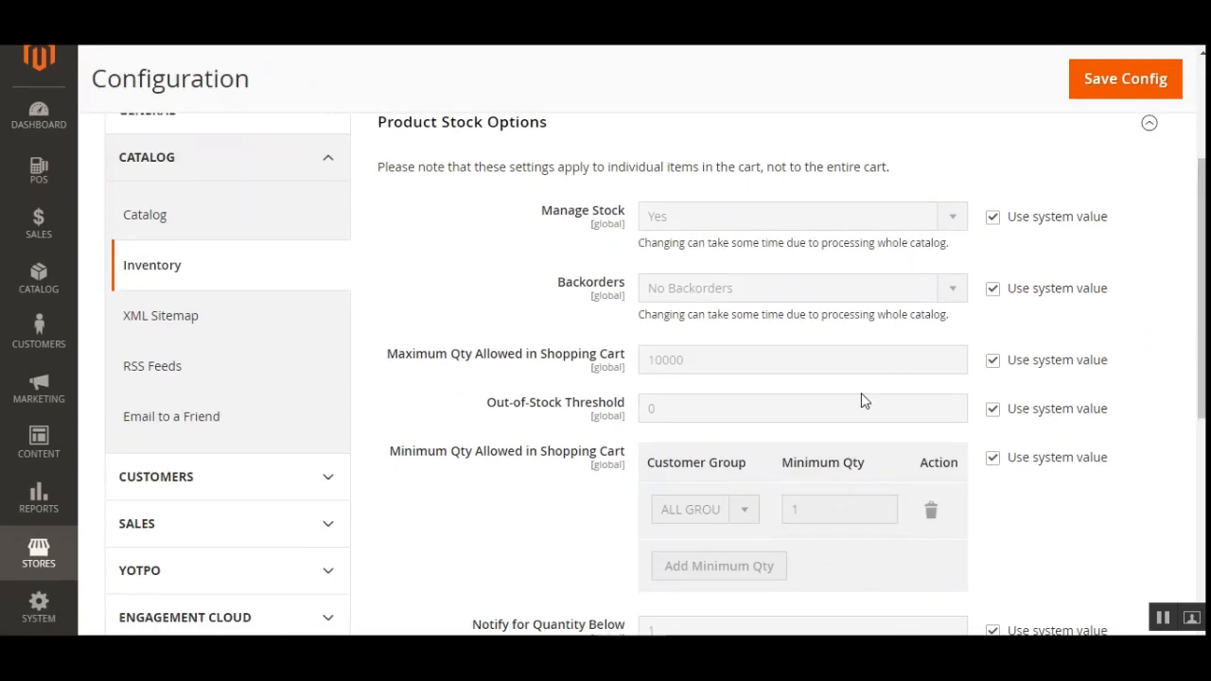
drag(410, 366, 571, 359)
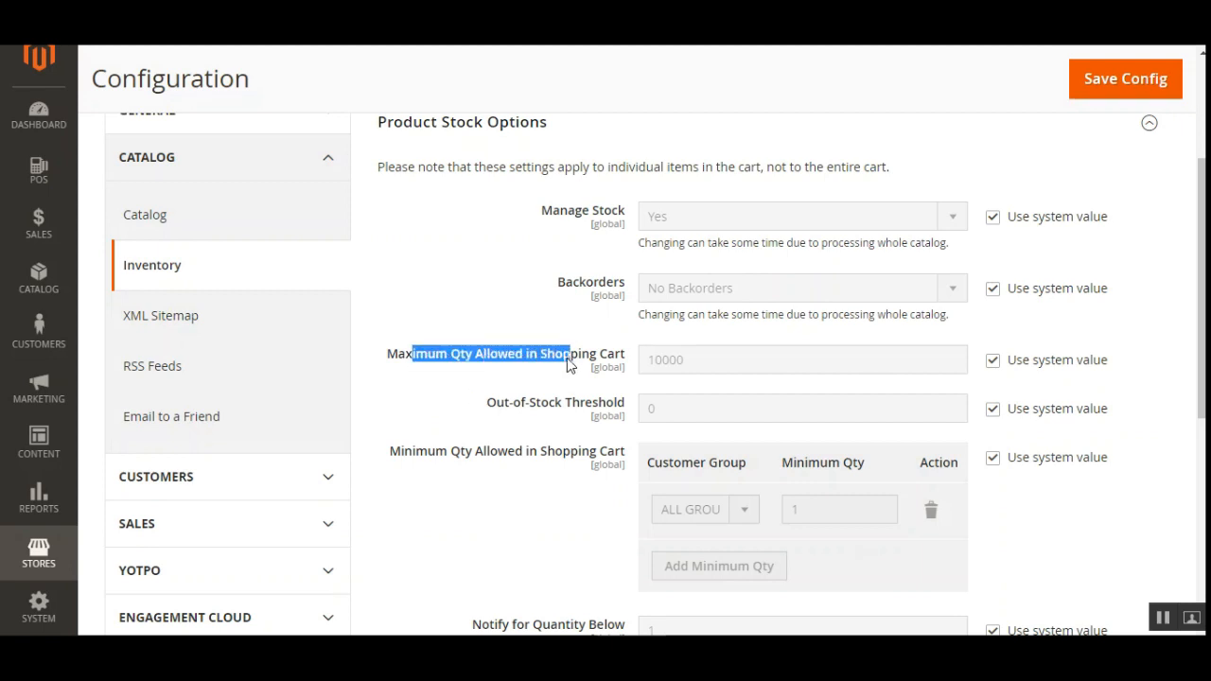
click(993, 360)
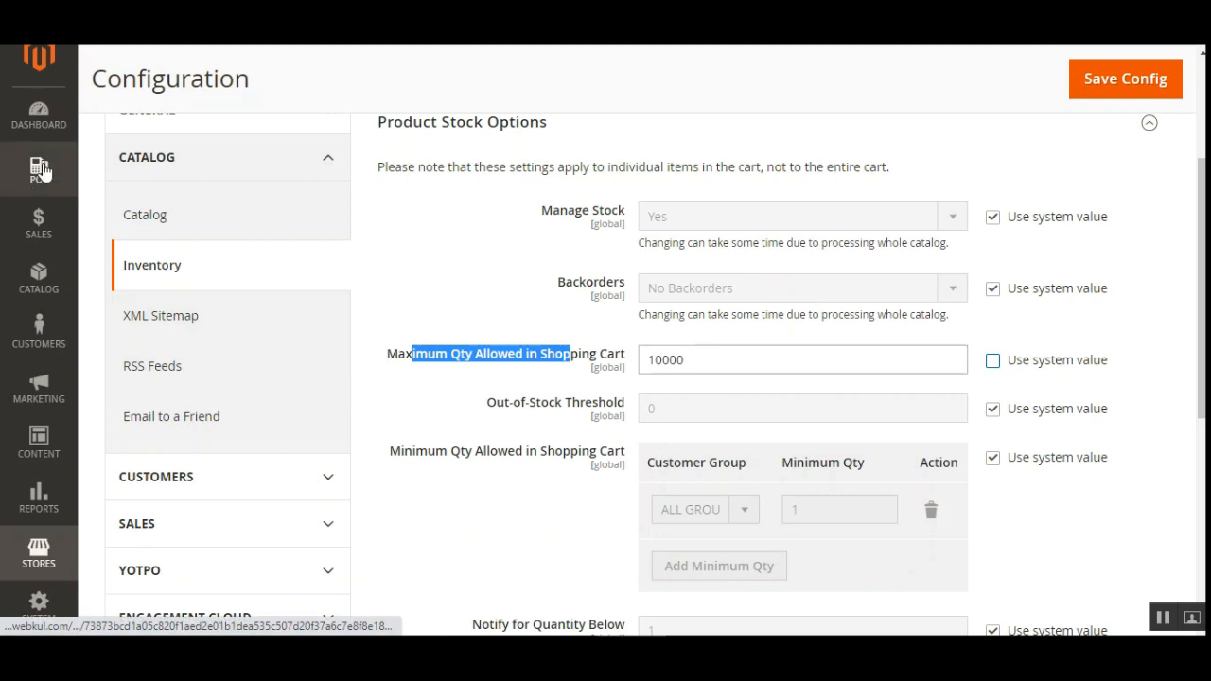
Step: Go to the catalog's product list, check the per-source quantities and open the Sugar product for editing
click(46, 279)
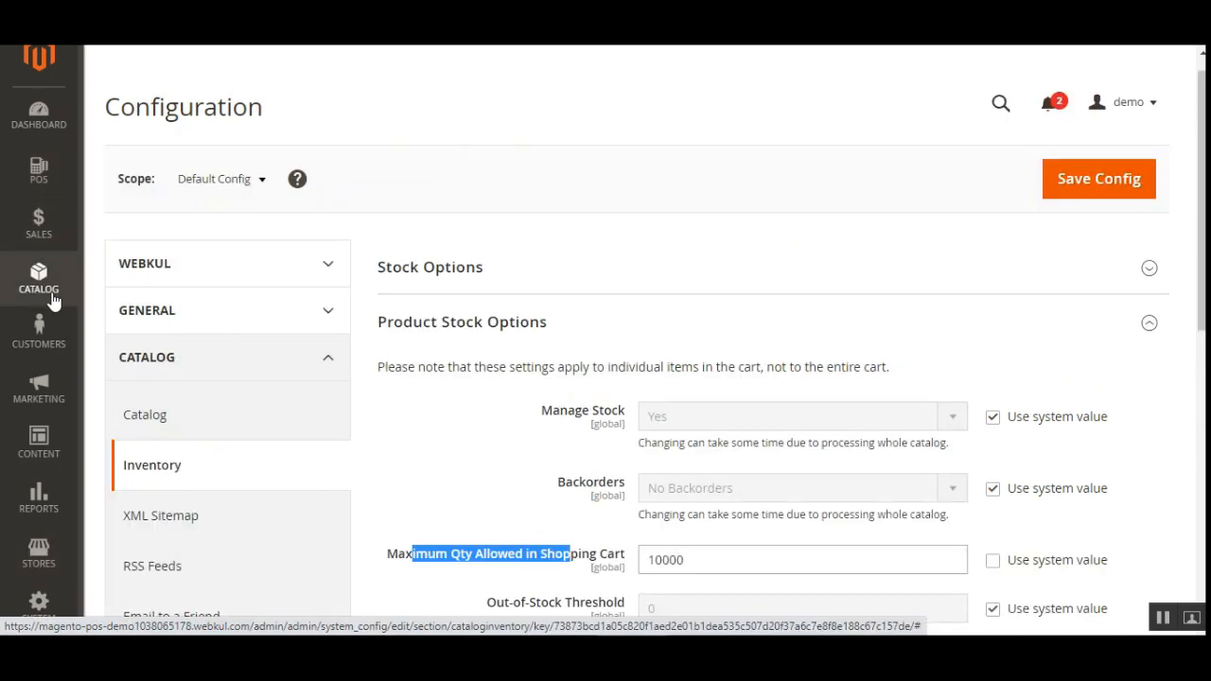
click(162, 127)
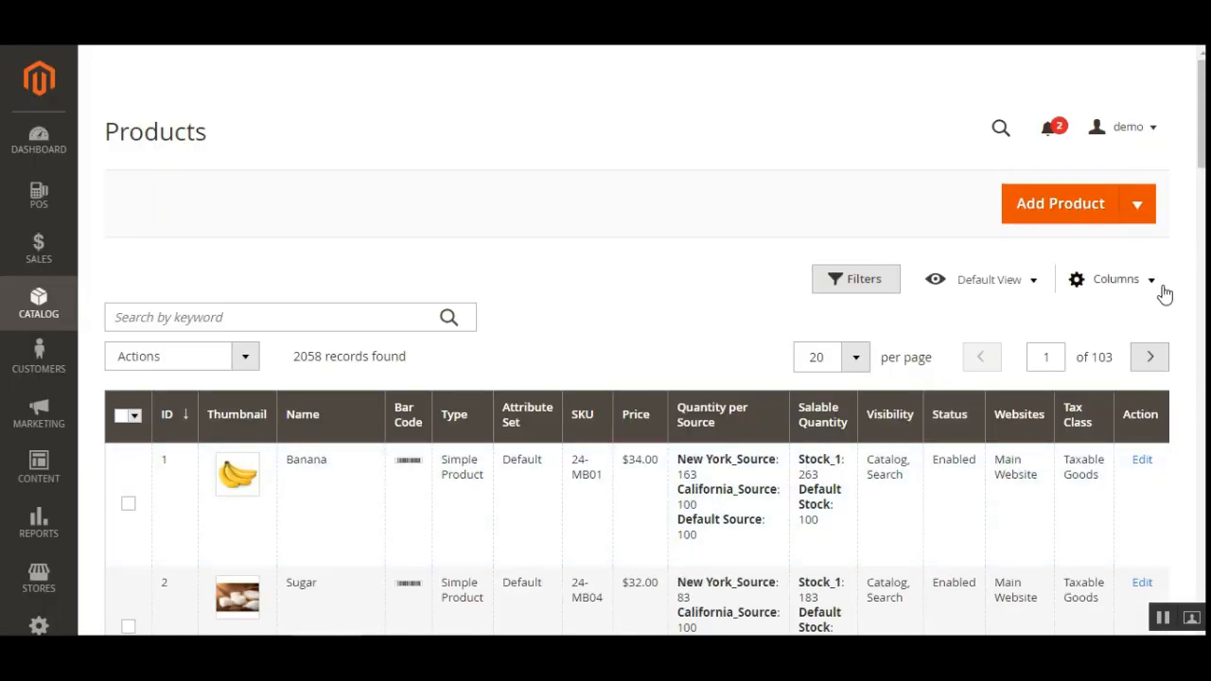
scroll(1200, 179, down, 1)
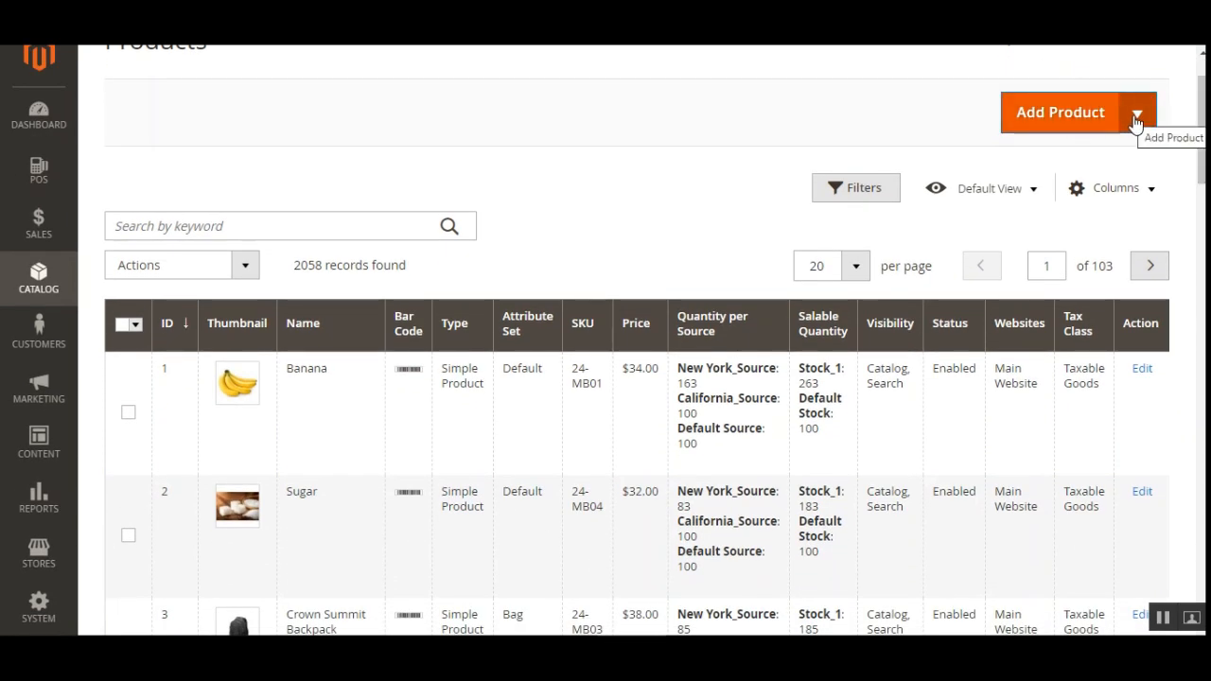
scroll(617, 367, down, 2)
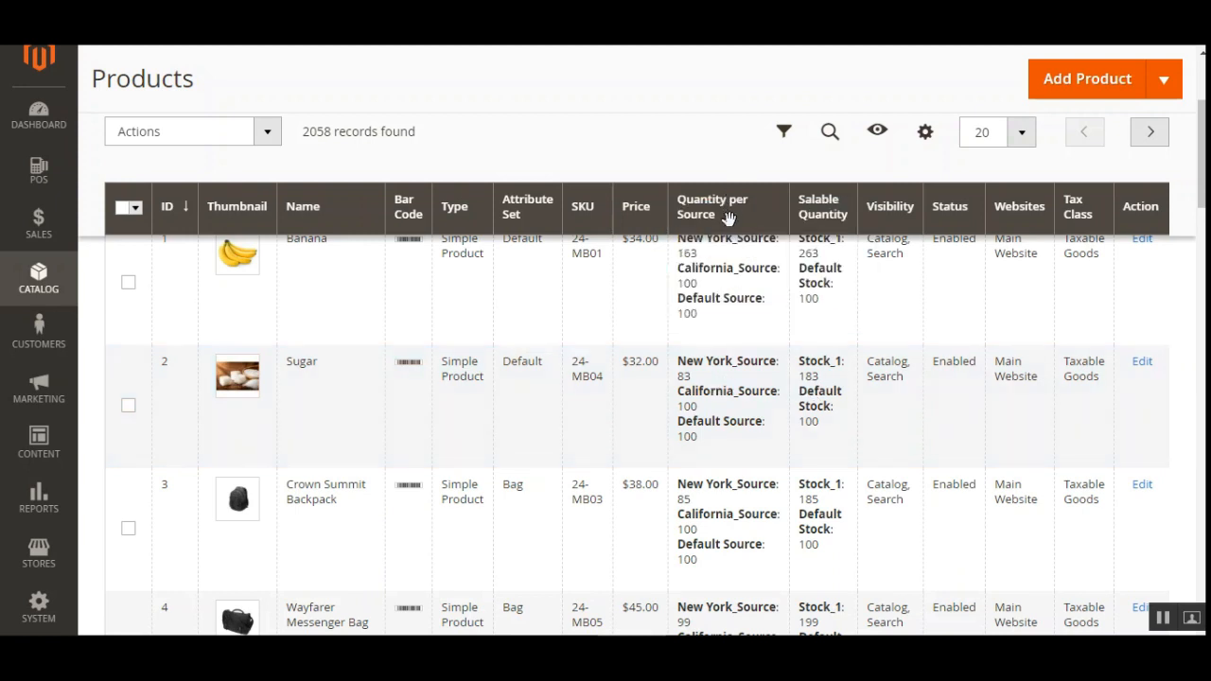
mouse_move(759, 454)
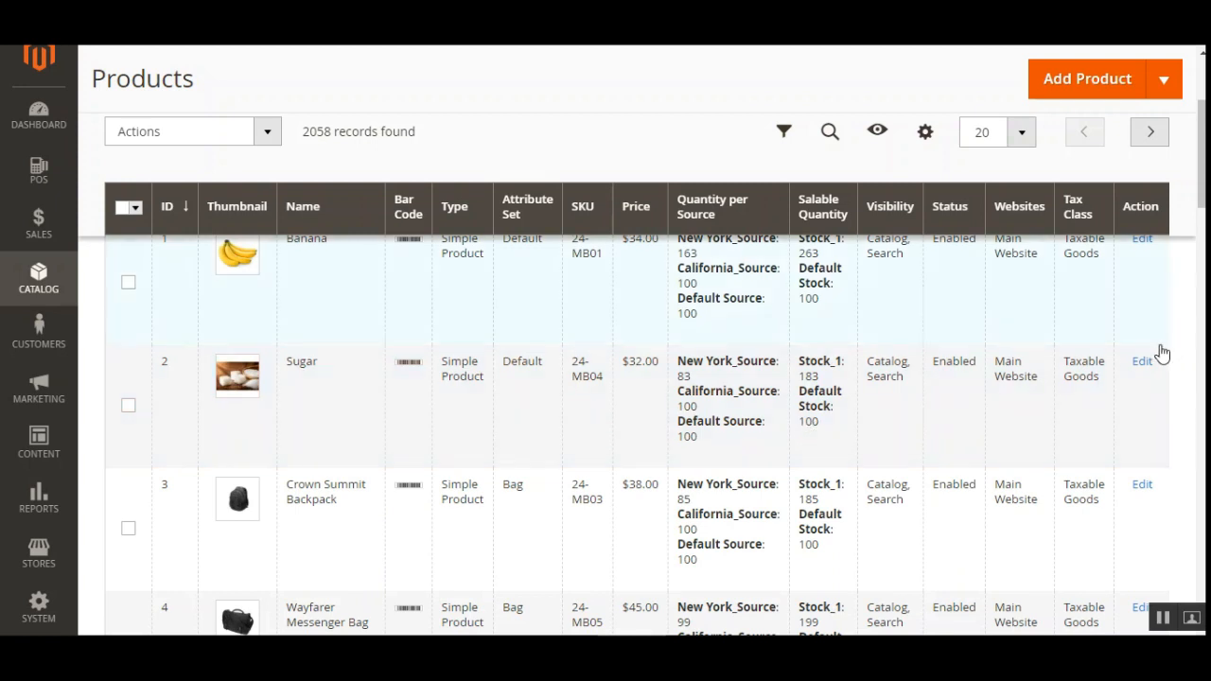
click(1141, 368)
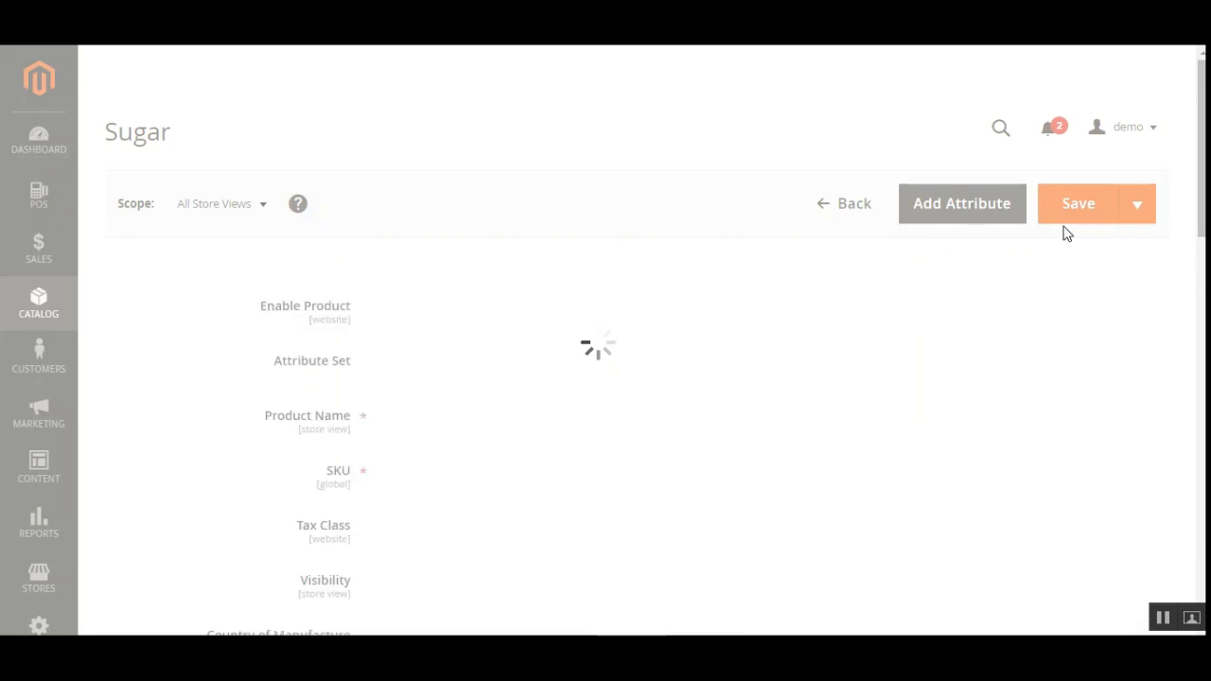
Step: Review the Sugar product's general details and examine the options of its Unit Of Measure field
scroll(635, 340, down, 1)
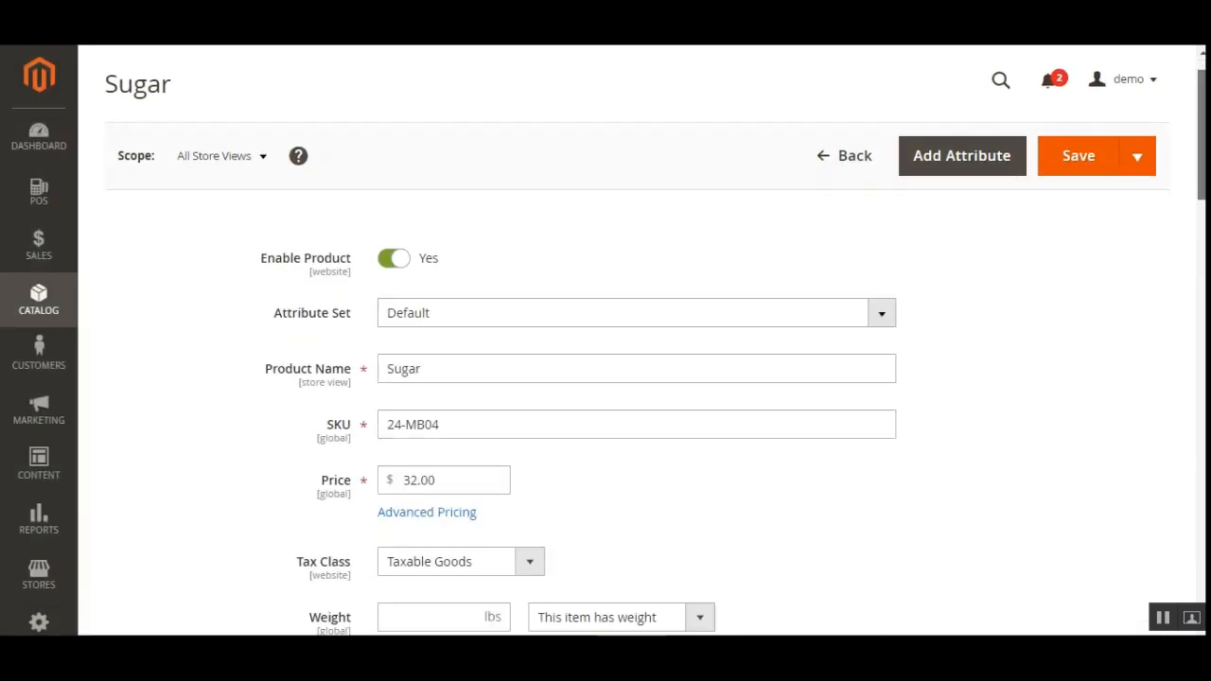
drag(1202, 141, 1203, 94)
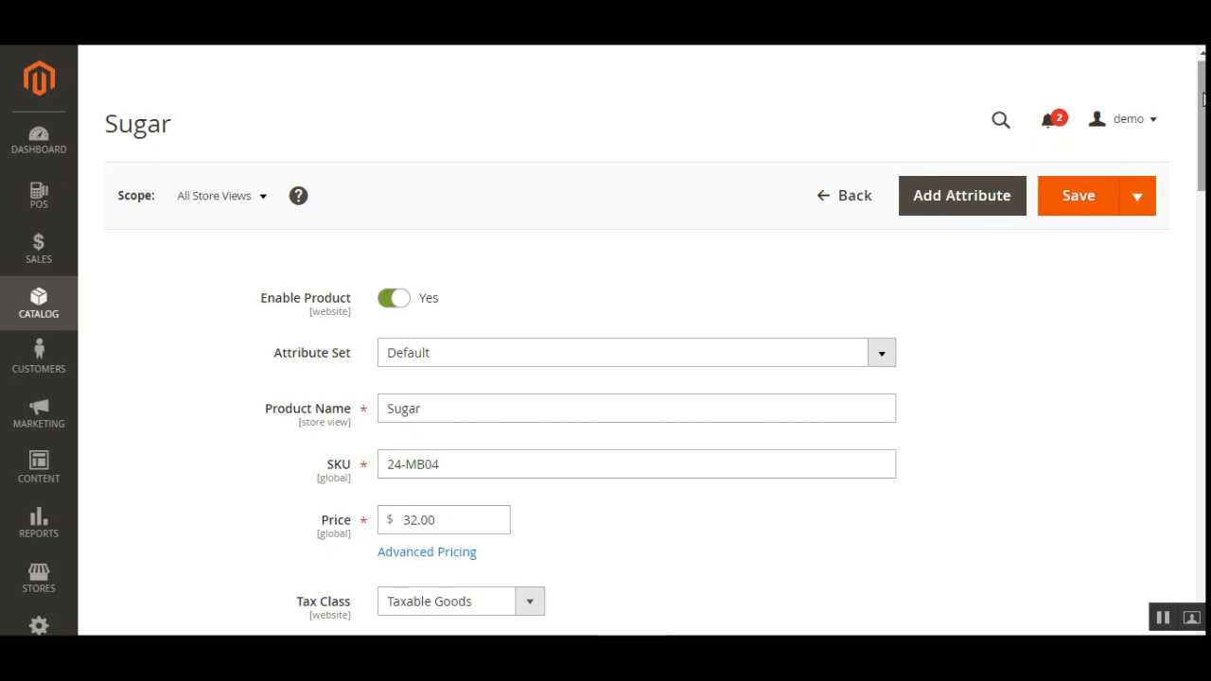
drag(1203, 100, 1203, 110)
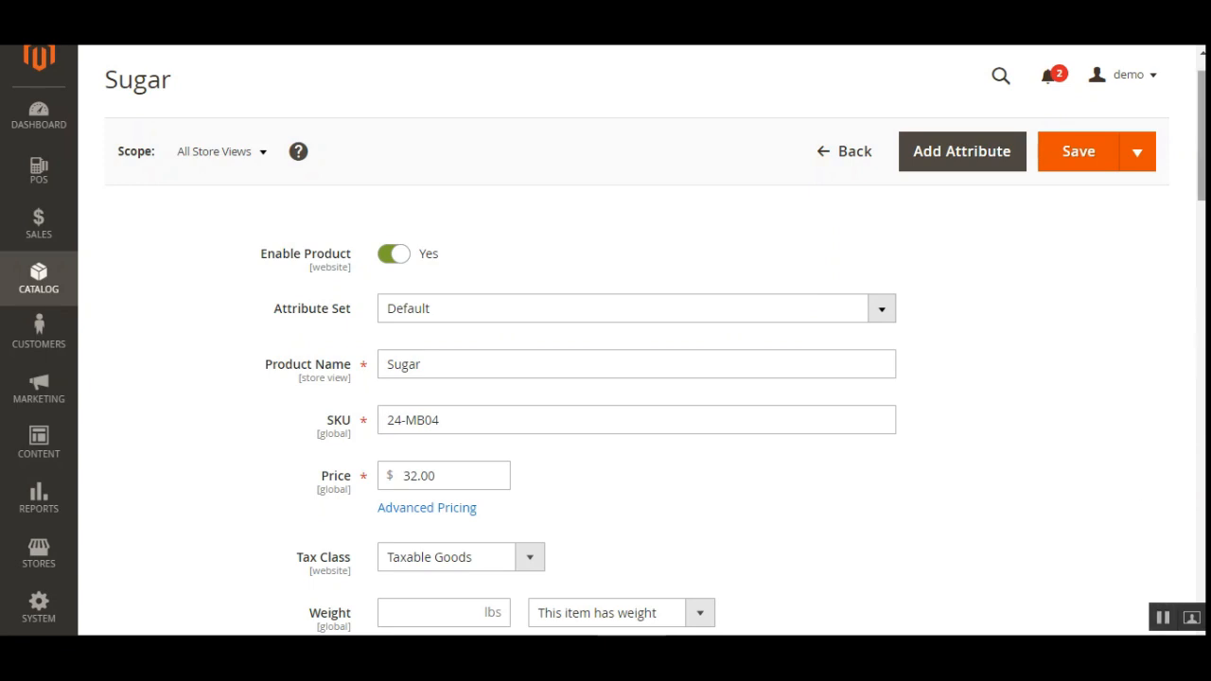
drag(1201, 142, 1204, 354)
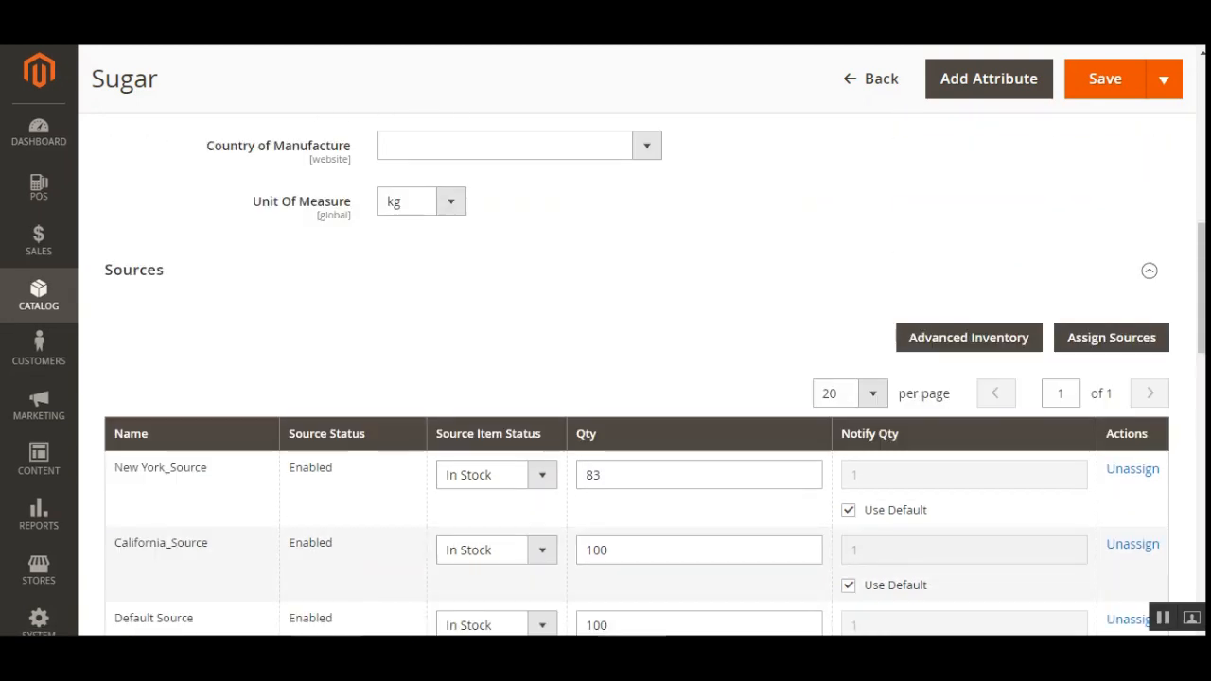
scroll(150, 287, up, 1)
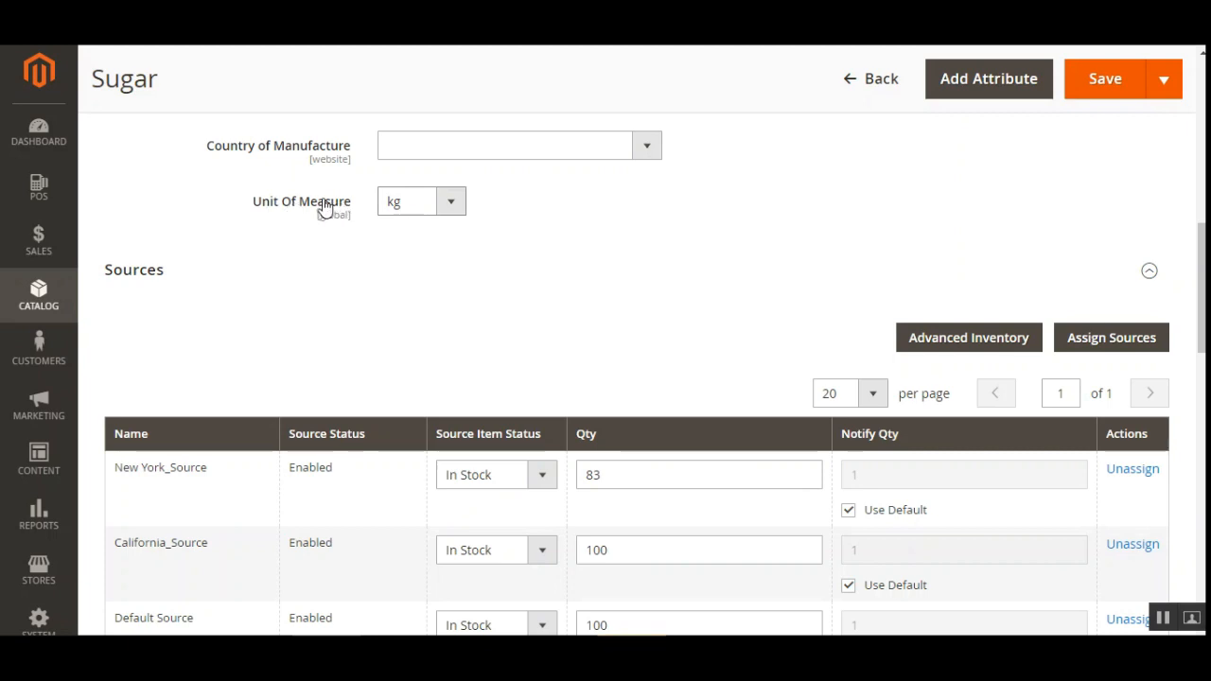
click(449, 210)
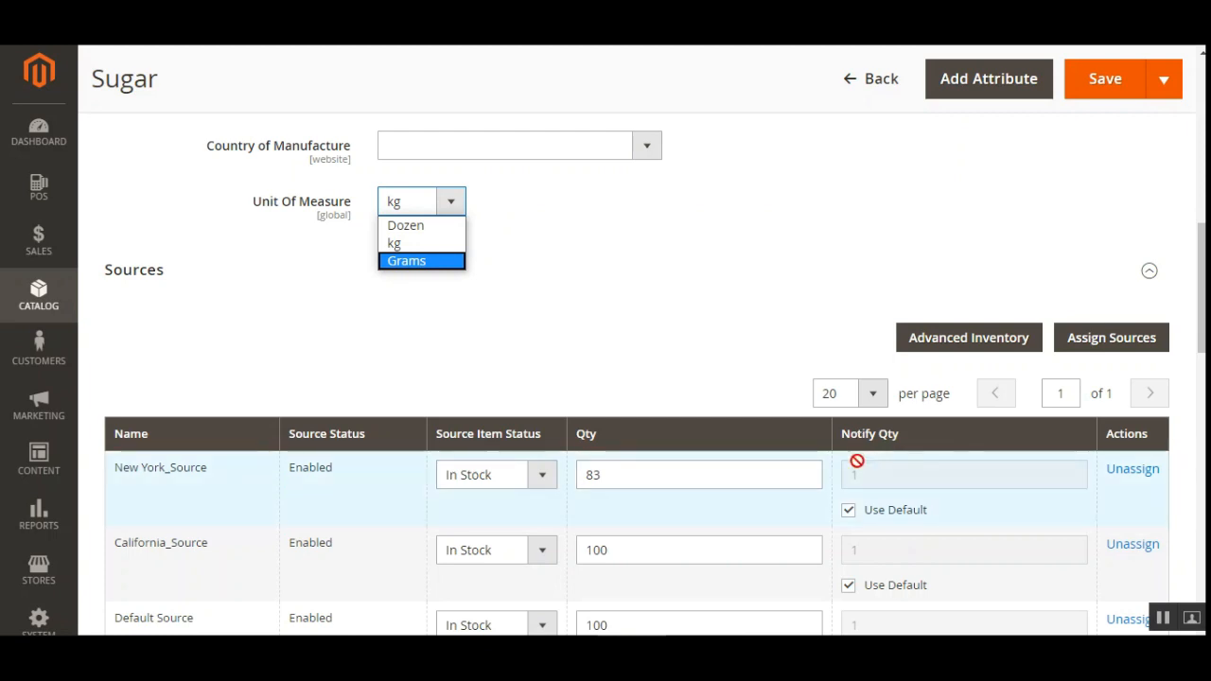
click(349, 305)
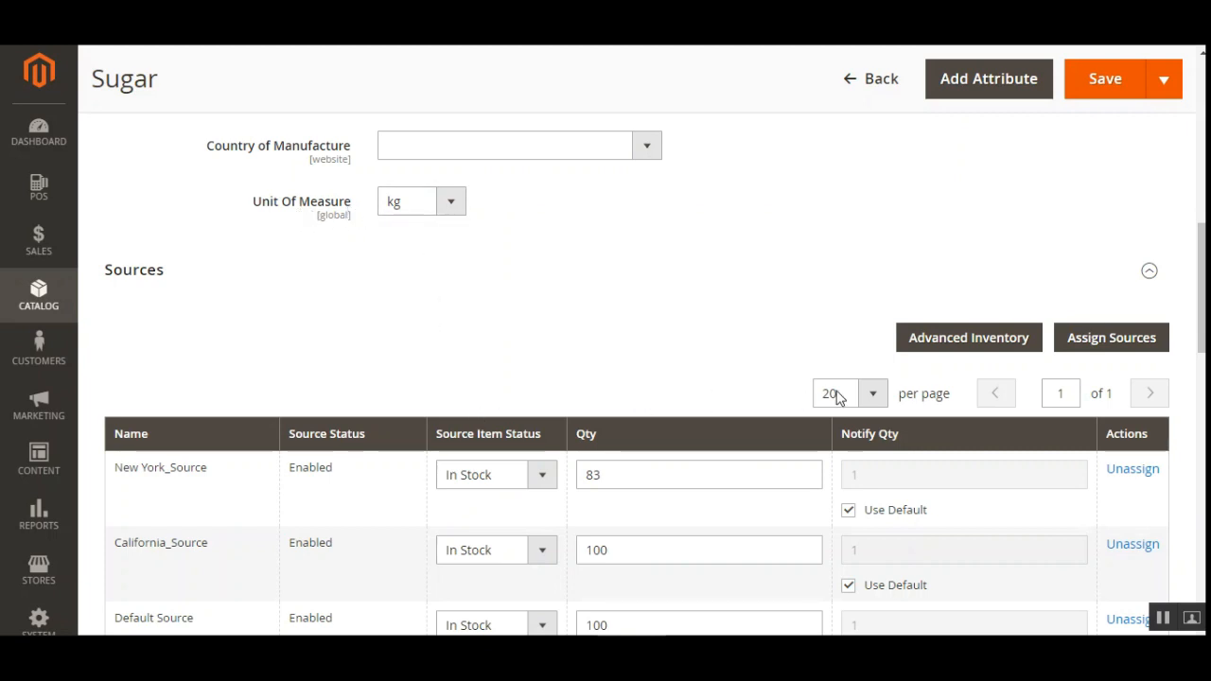
Step: Examine the Sugar product's source quantities and recheck its available units of measure
scroll(1200, 283, up, 1)
drag(1202, 284, 1202, 338)
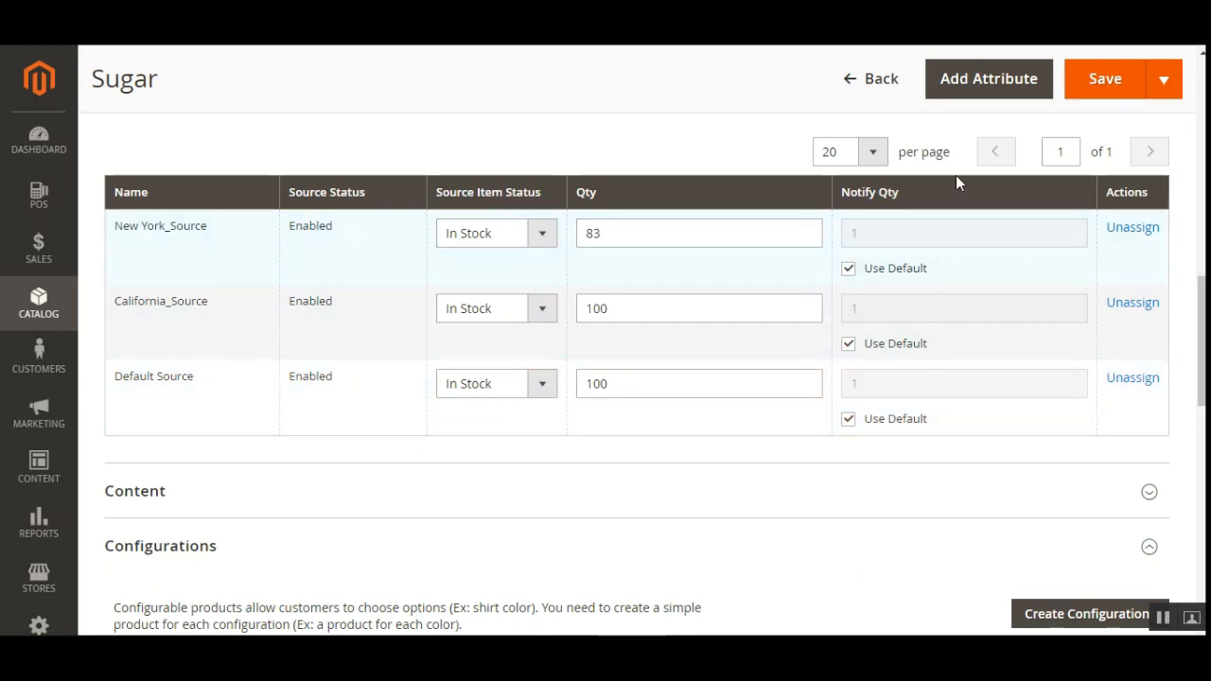
scroll(943, 217, up, 2)
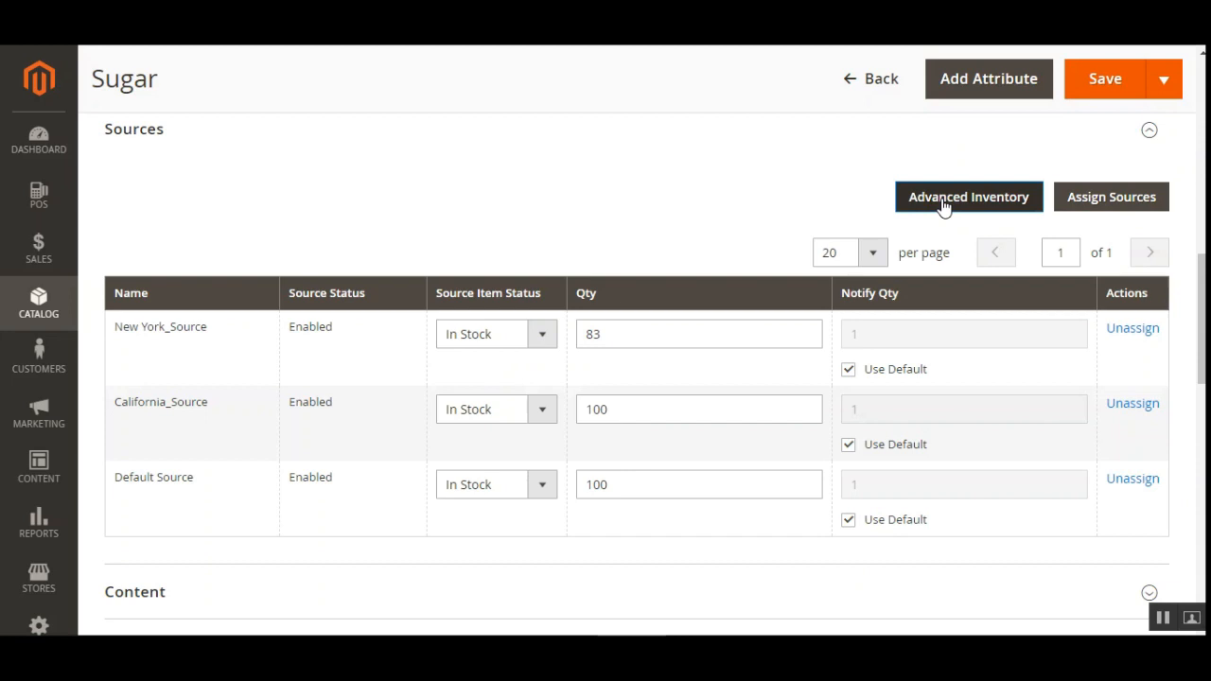
scroll(589, 227, up, 4)
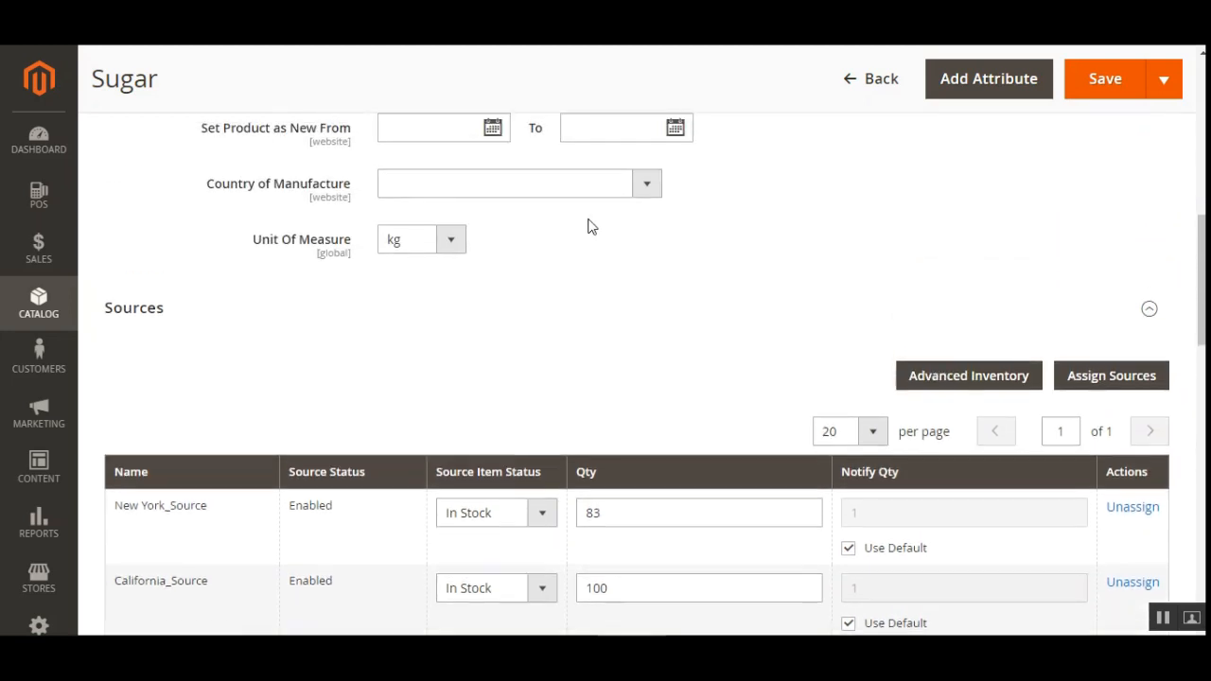
scroll(588, 227, down, 2)
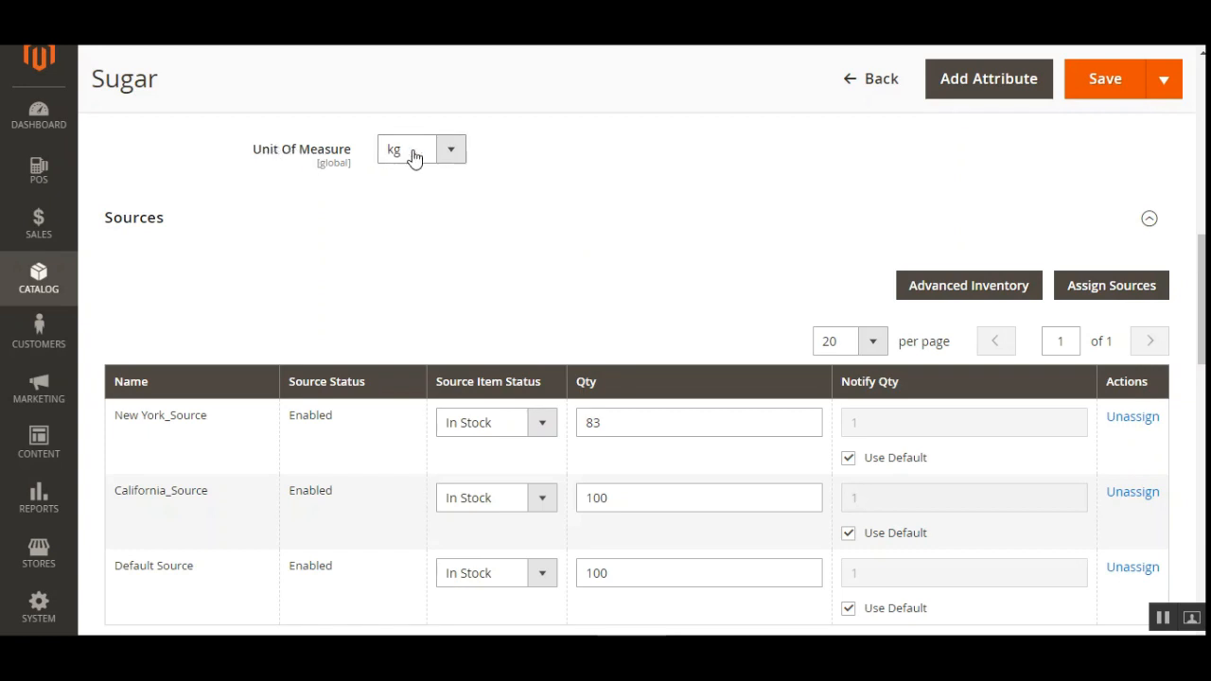
click(451, 159)
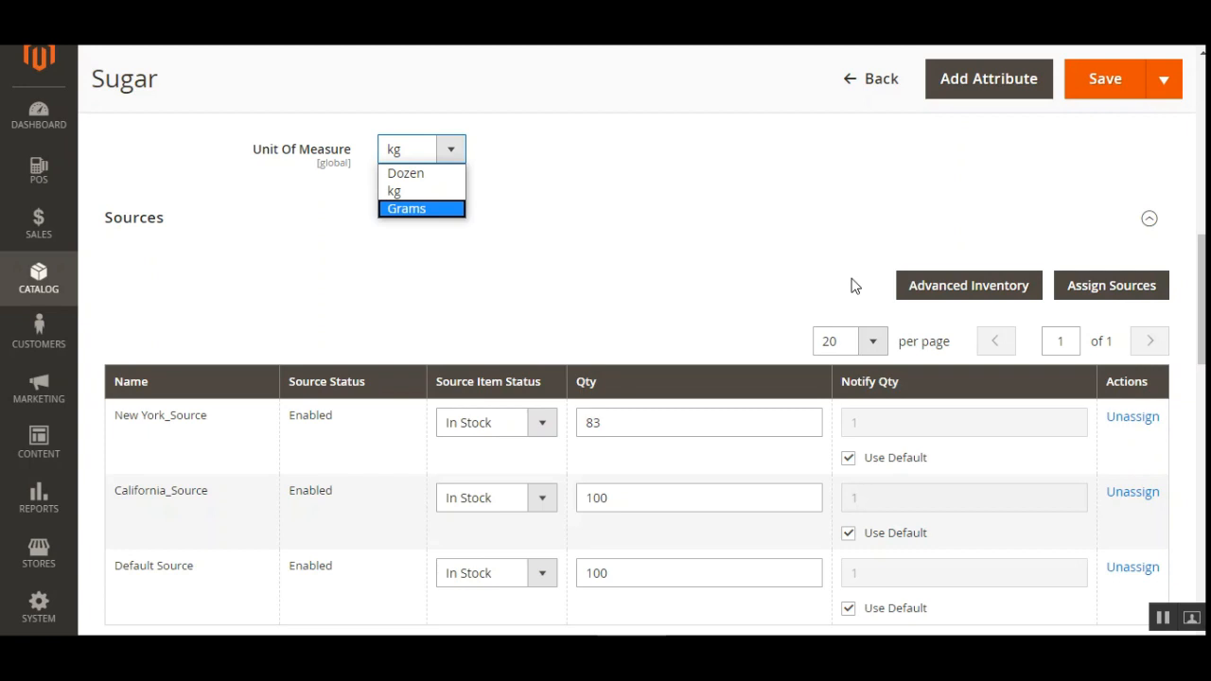
Step: Set Qty Uses Decimals to Yes in the Sugar product's Advanced Inventory settings and apply the change
click(977, 296)
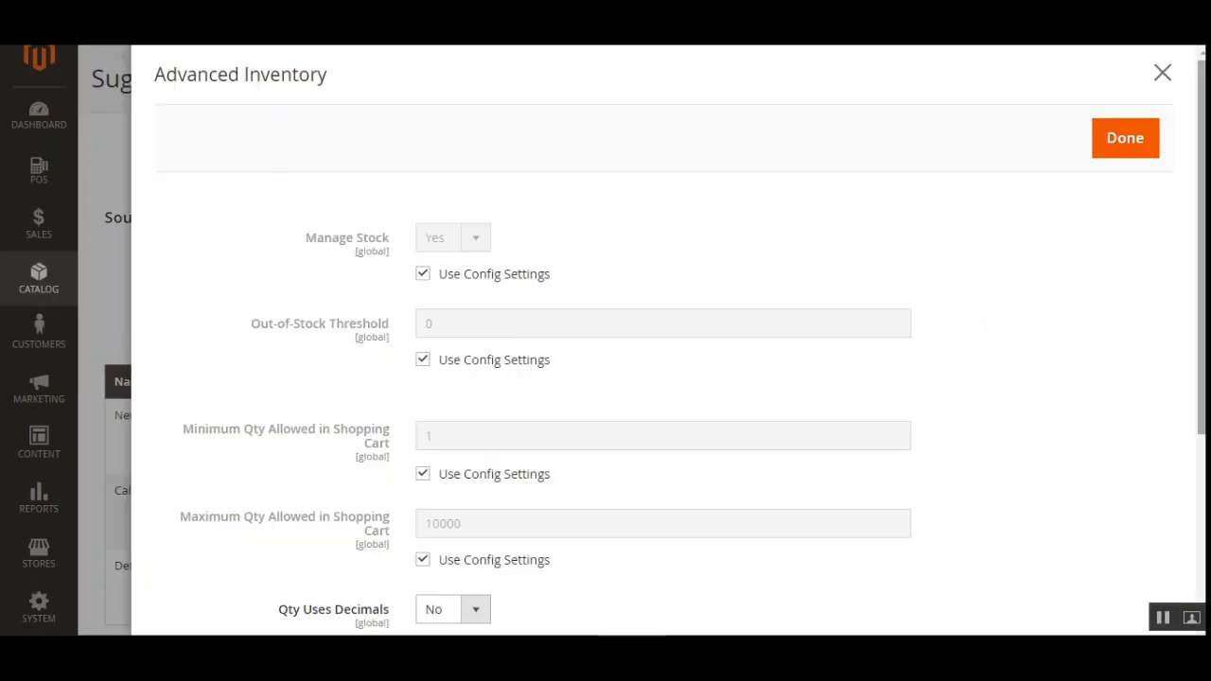
scroll(609, 413, down, 2)
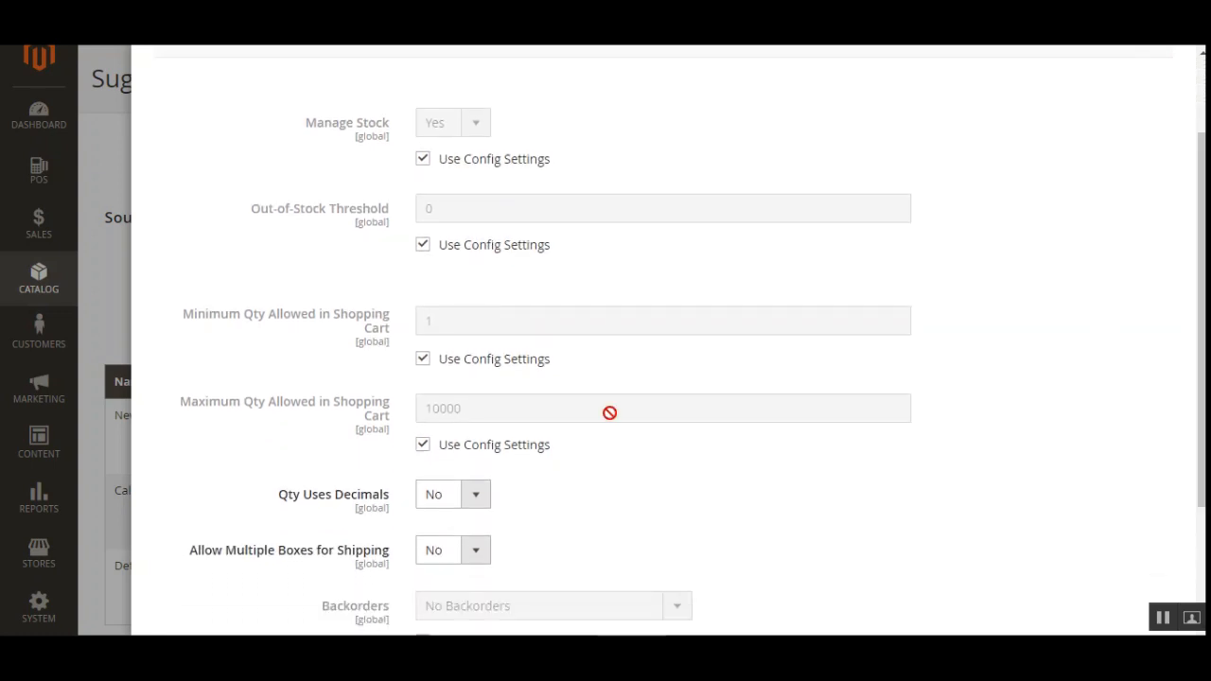
click(477, 496)
click(460, 520)
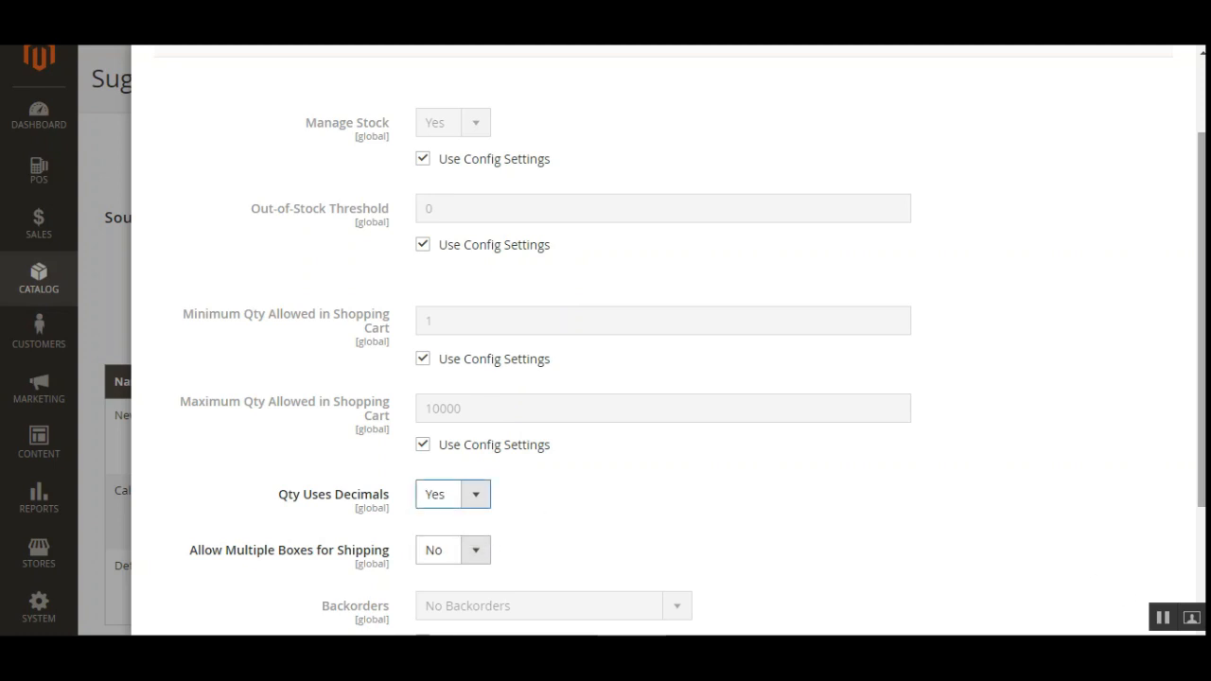
scroll(1173, 284, down, 2)
scroll(1173, 189, up, 3)
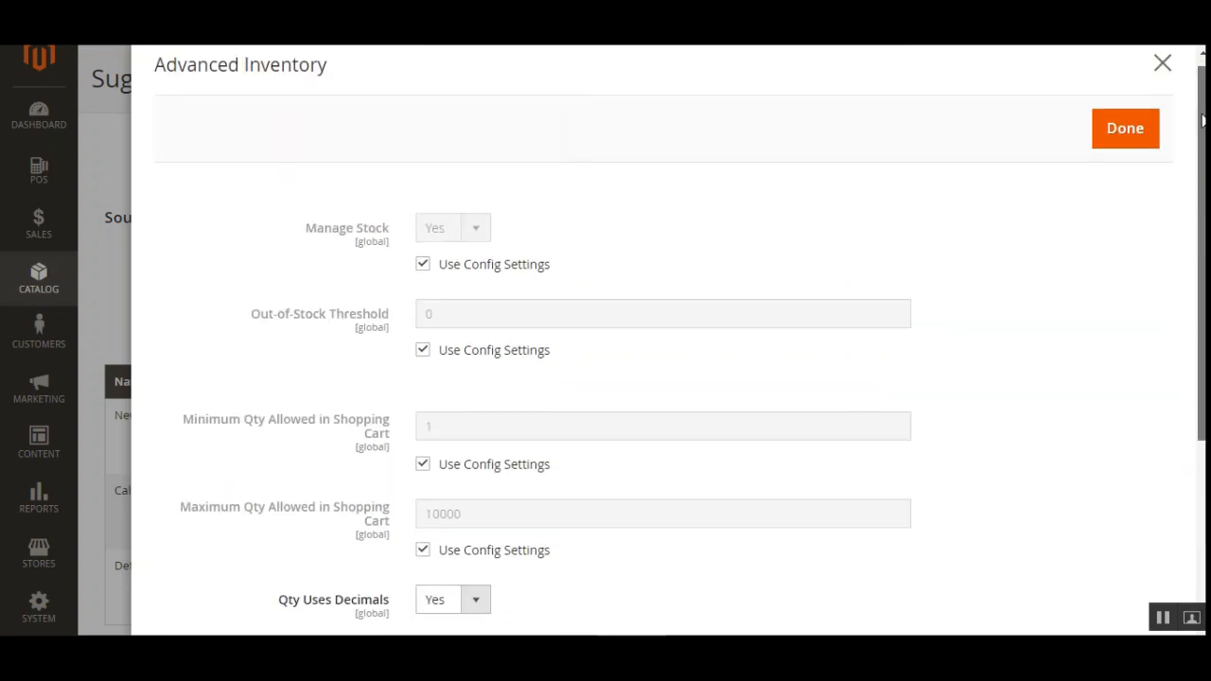
click(1125, 140)
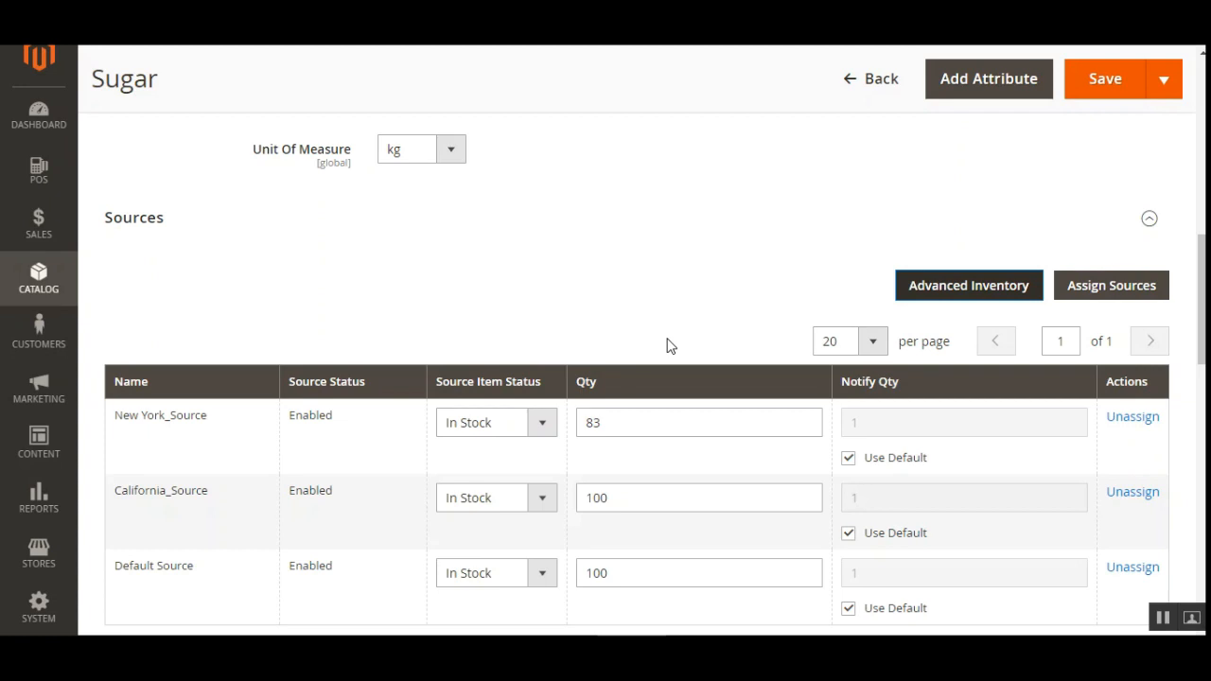
Step: Review the Unit Of Measure options of the Sugar product together with its assigned sources
mouse_move(1202, 301)
mouse_down()
mouse_move(1202, 367)
mouse_move(1202, 237)
mouse_move(1201, 311)
mouse_move(1202, 277)
mouse_up()
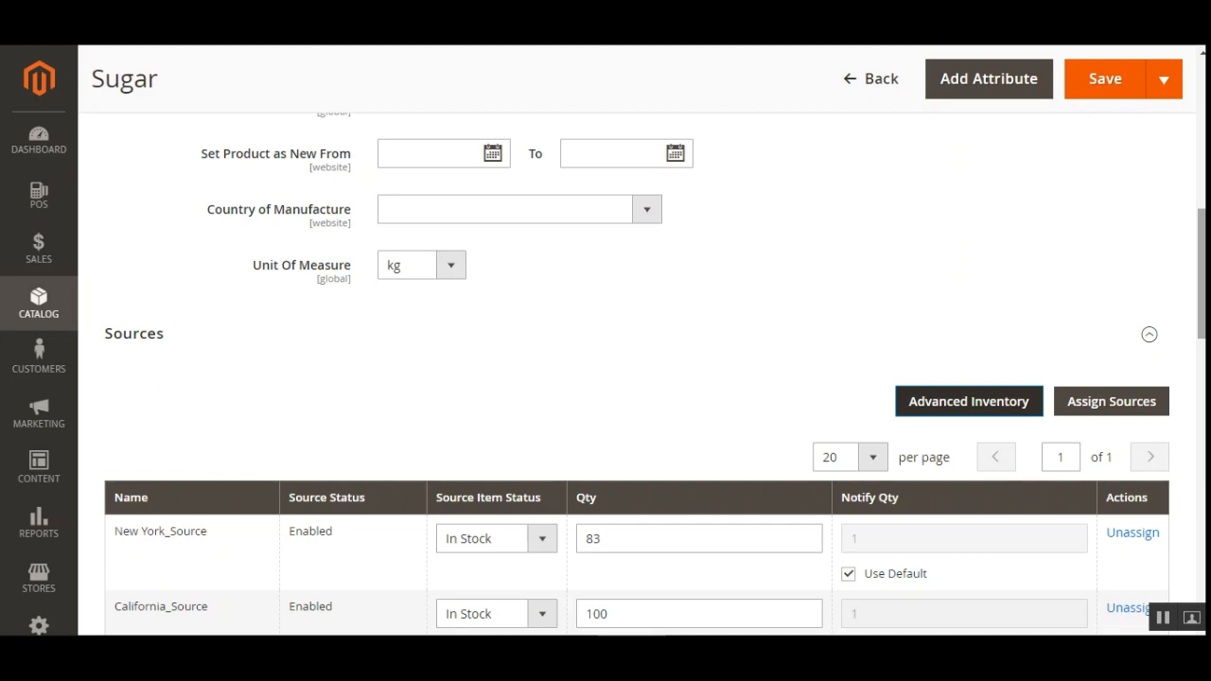
drag(1202, 275, 1200, 320)
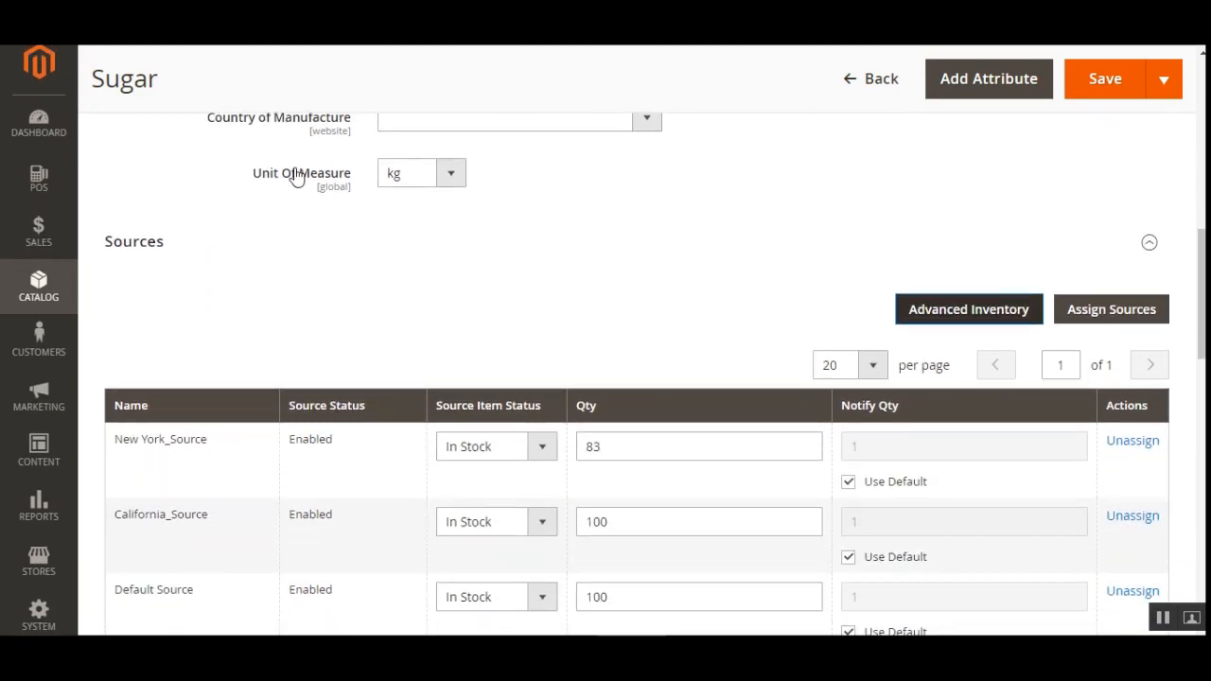
click(447, 180)
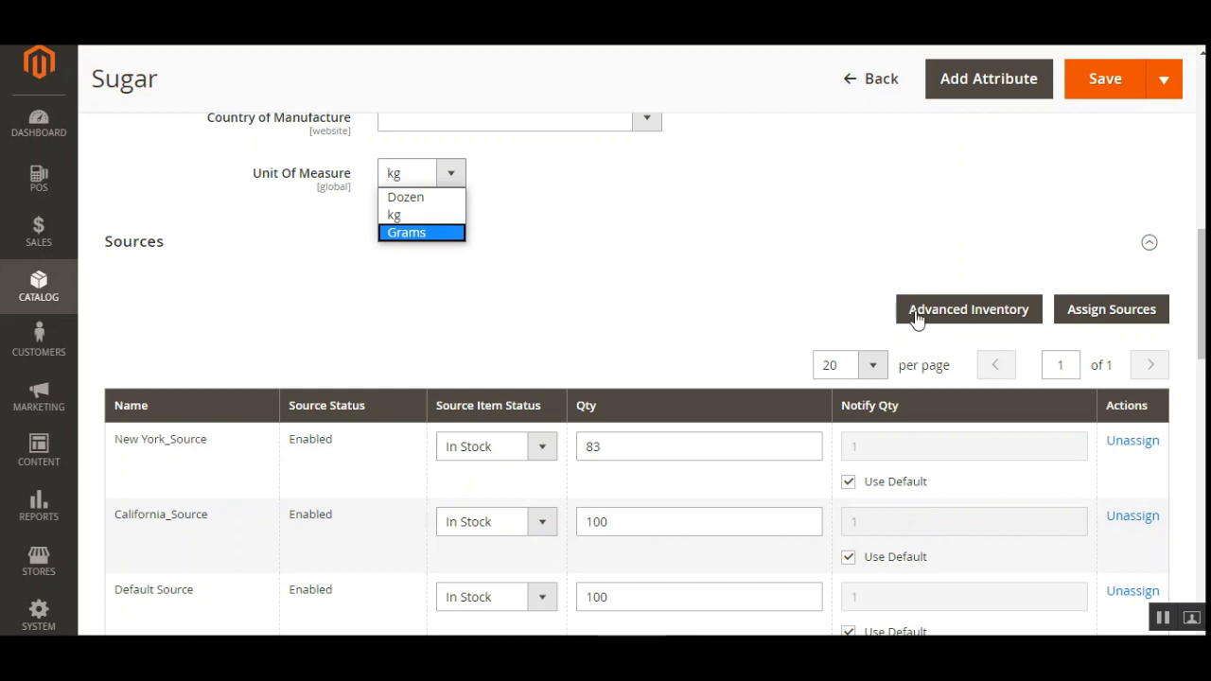
scroll(914, 316, down, 3)
scroll(932, 217, up, 1)
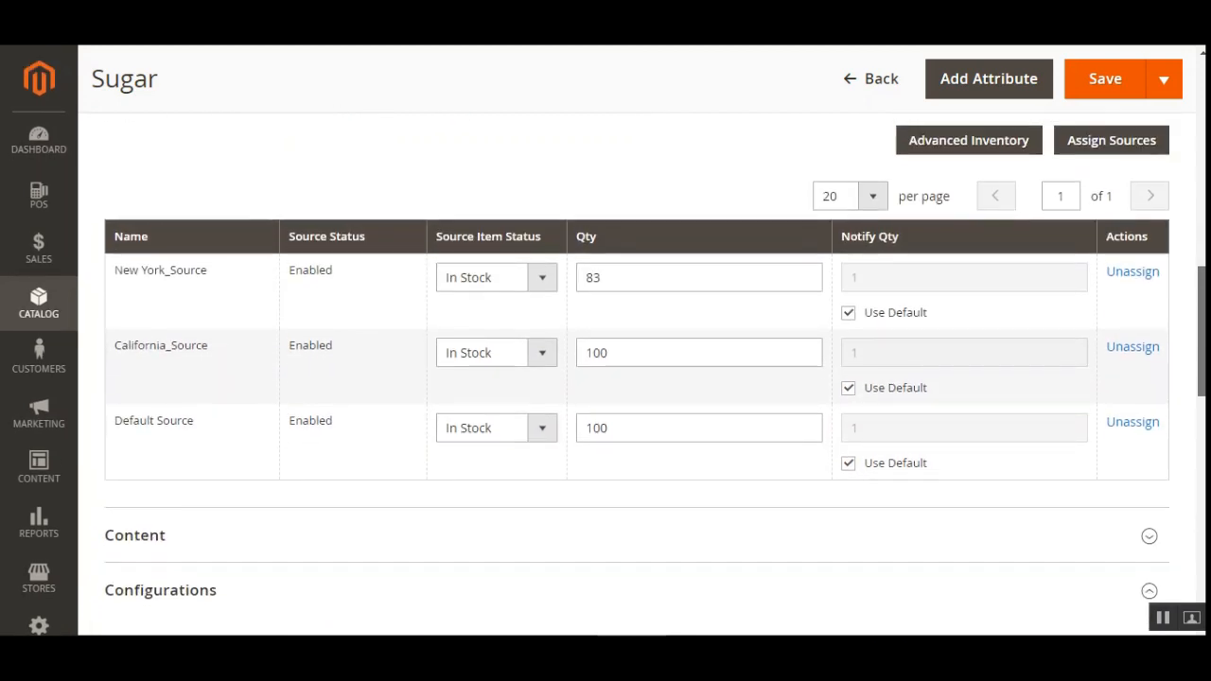
Step: Recheck the Qty Uses Decimals setting and its options in the Sugar product's Advanced Inventory settings and close them
click(959, 148)
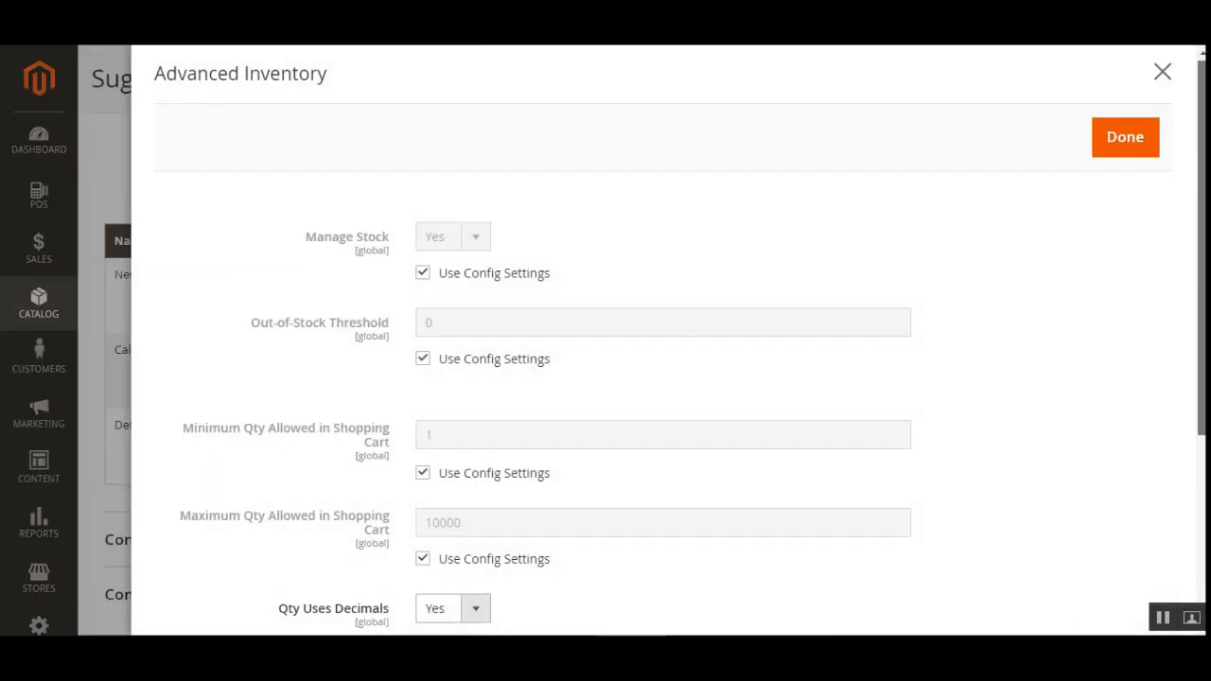
scroll(1173, 411, down, 3)
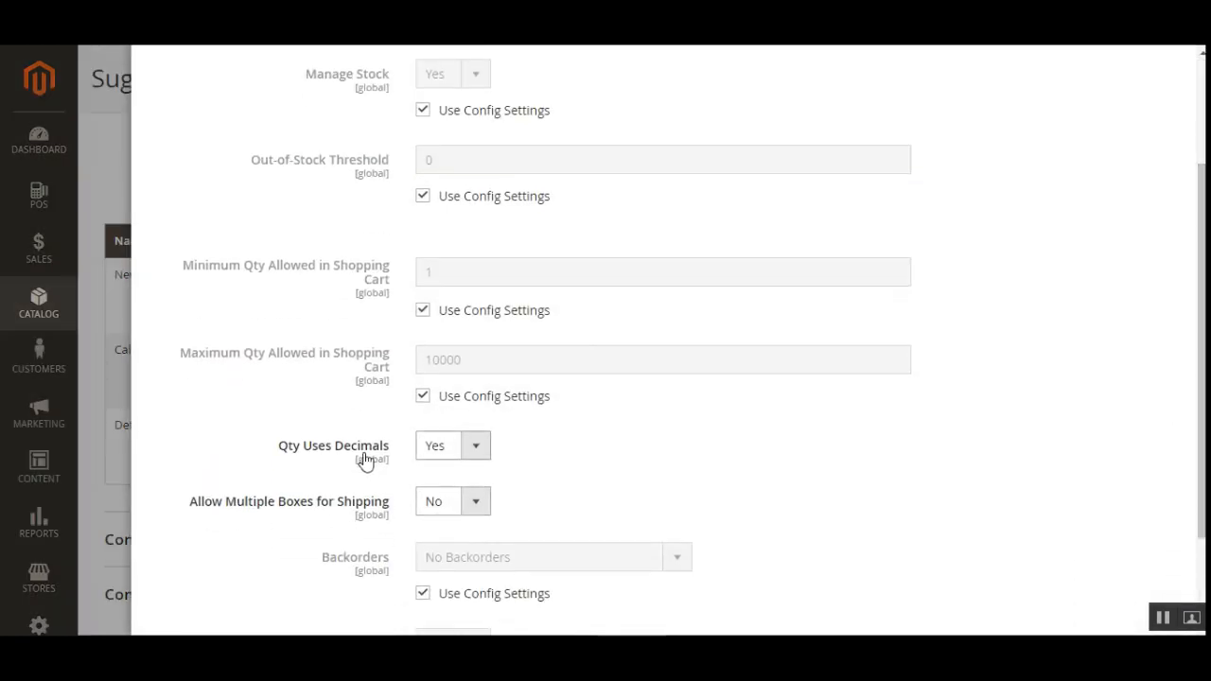
click(458, 458)
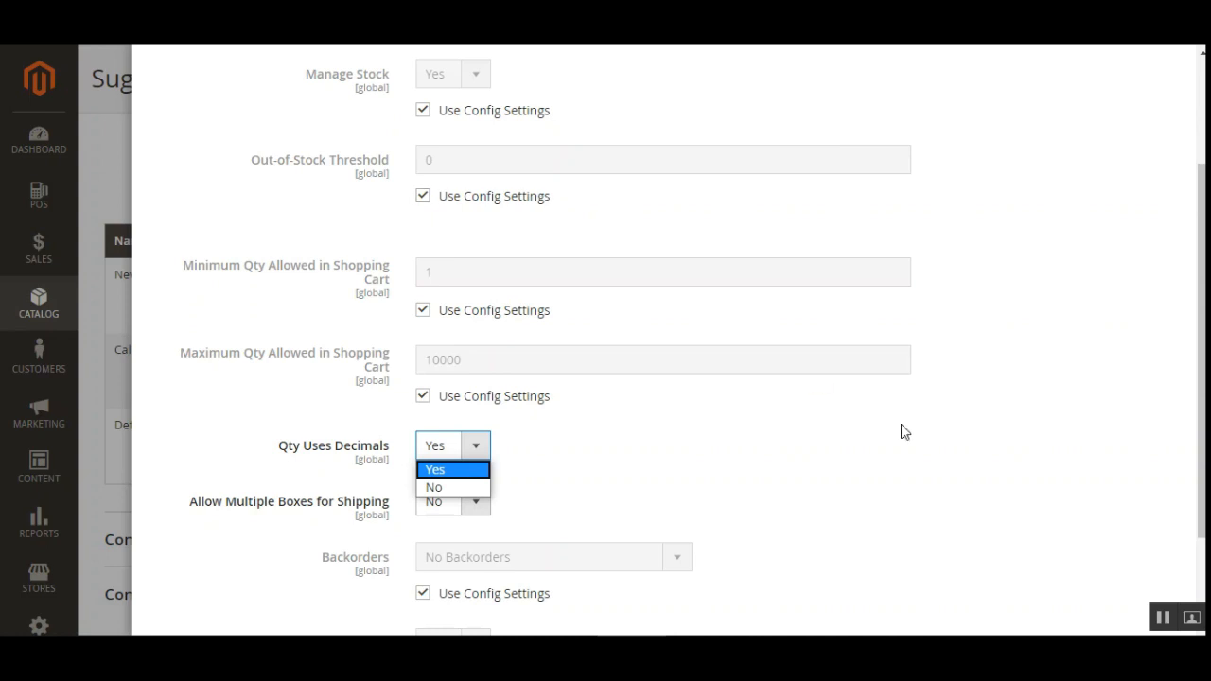
scroll(903, 430, down, 2)
scroll(1000, 343, up, 3)
click(1124, 142)
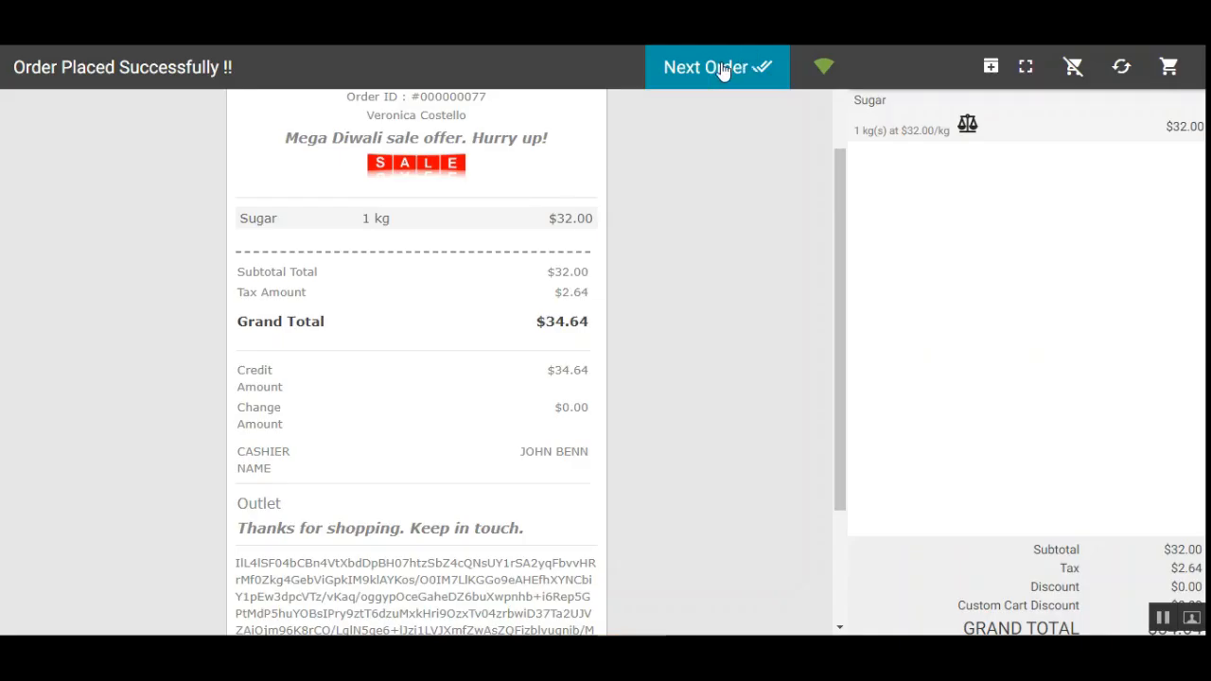
Step: Switch to the POS, start the next order and add 2 kg of Sugar to the cart
click(719, 70)
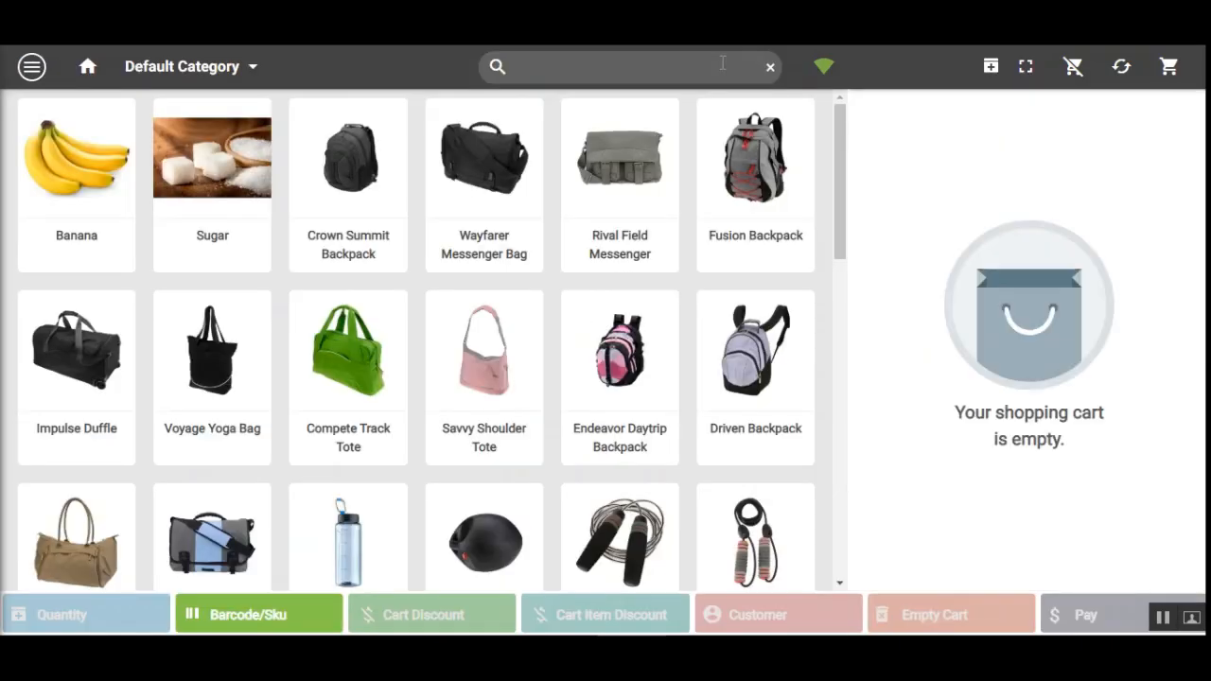
click(234, 197)
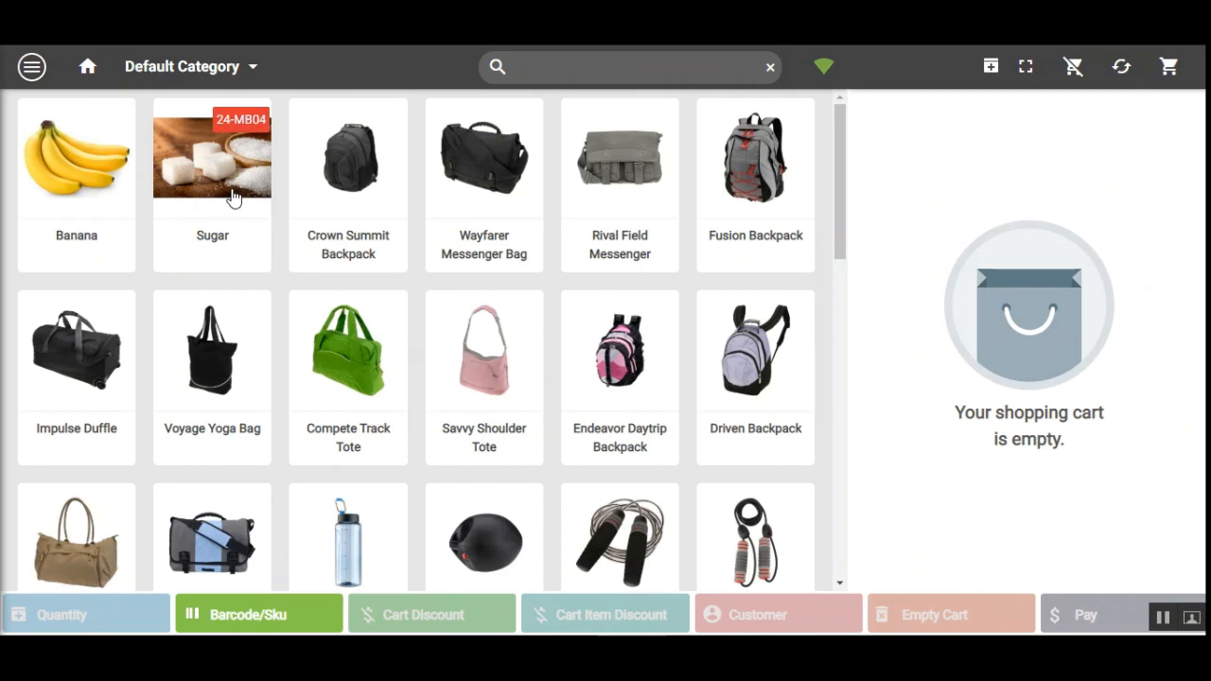
click(233, 197)
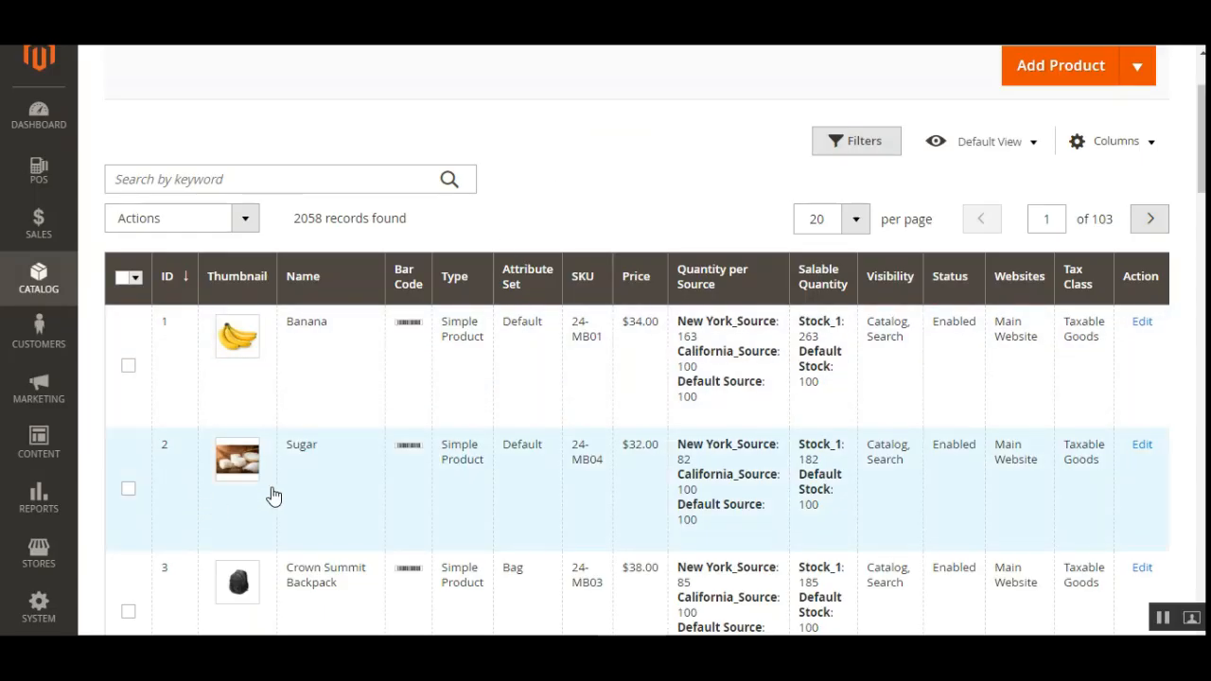
Step: Check Sugar's source quantities in the admin product list and place the 2 kg Sugar order in the POS with cash payment
mouse_move(751, 463)
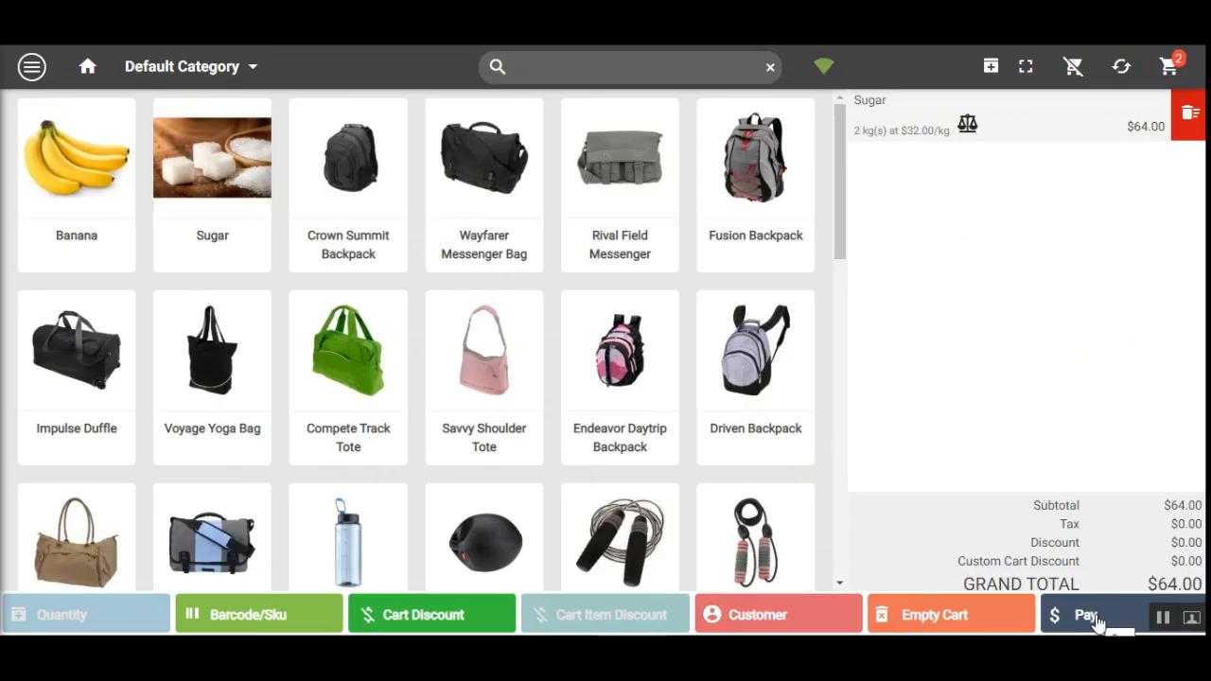
click(1095, 615)
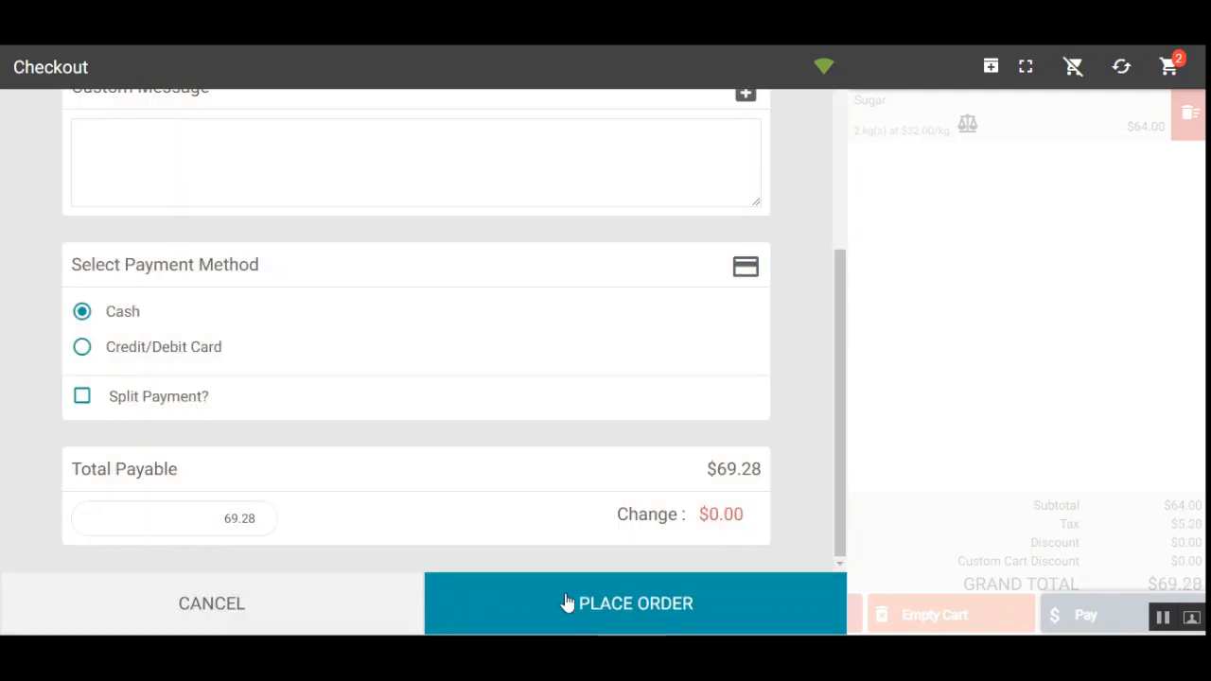
click(566, 603)
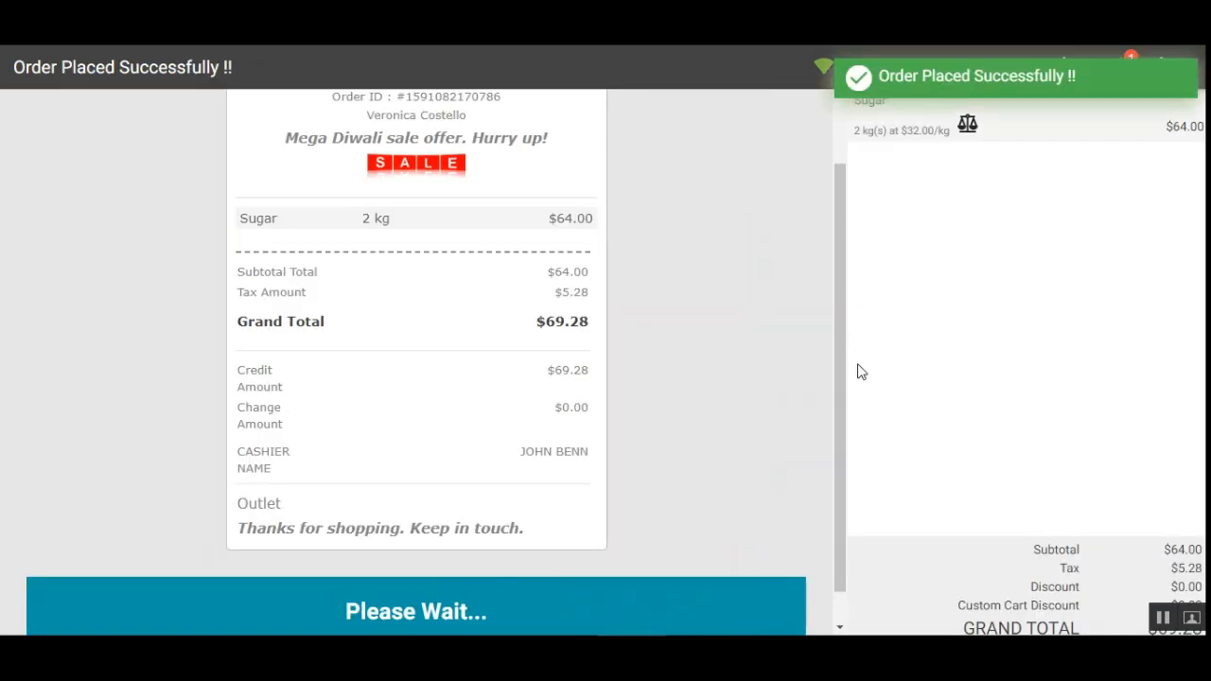
Step: Review the placed order's receipt and examine Sugar's quantity per source in the admin product list
drag(838, 319, 842, 158)
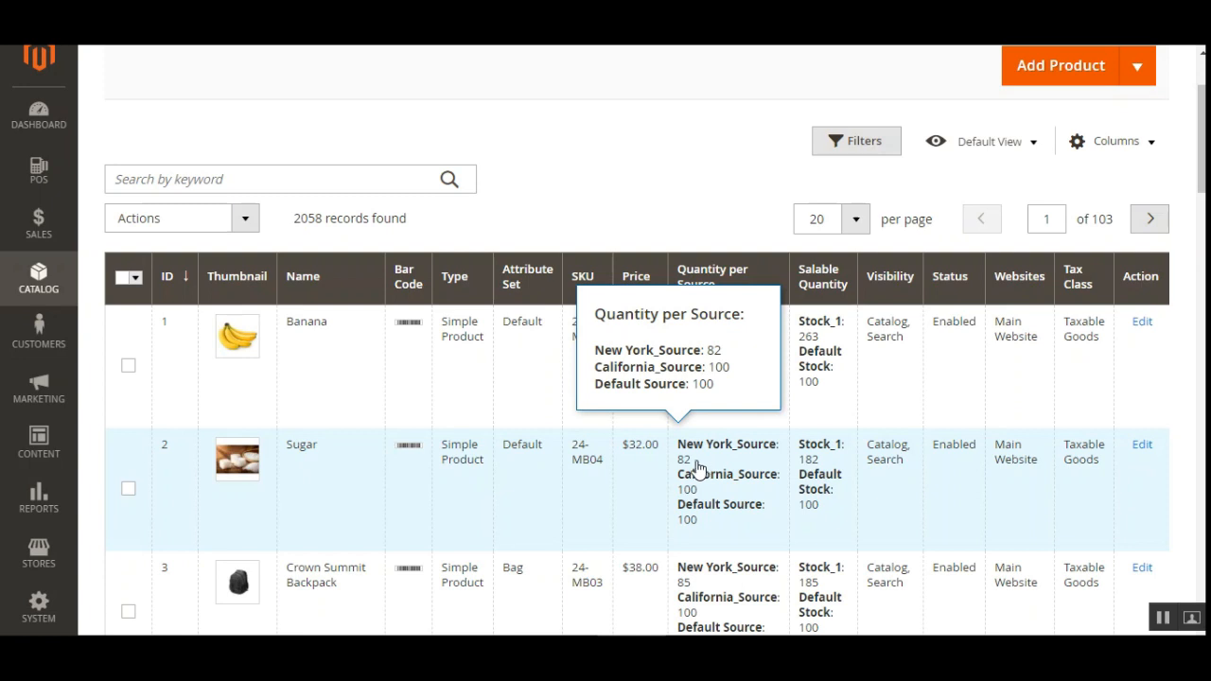
mouse_move(690, 464)
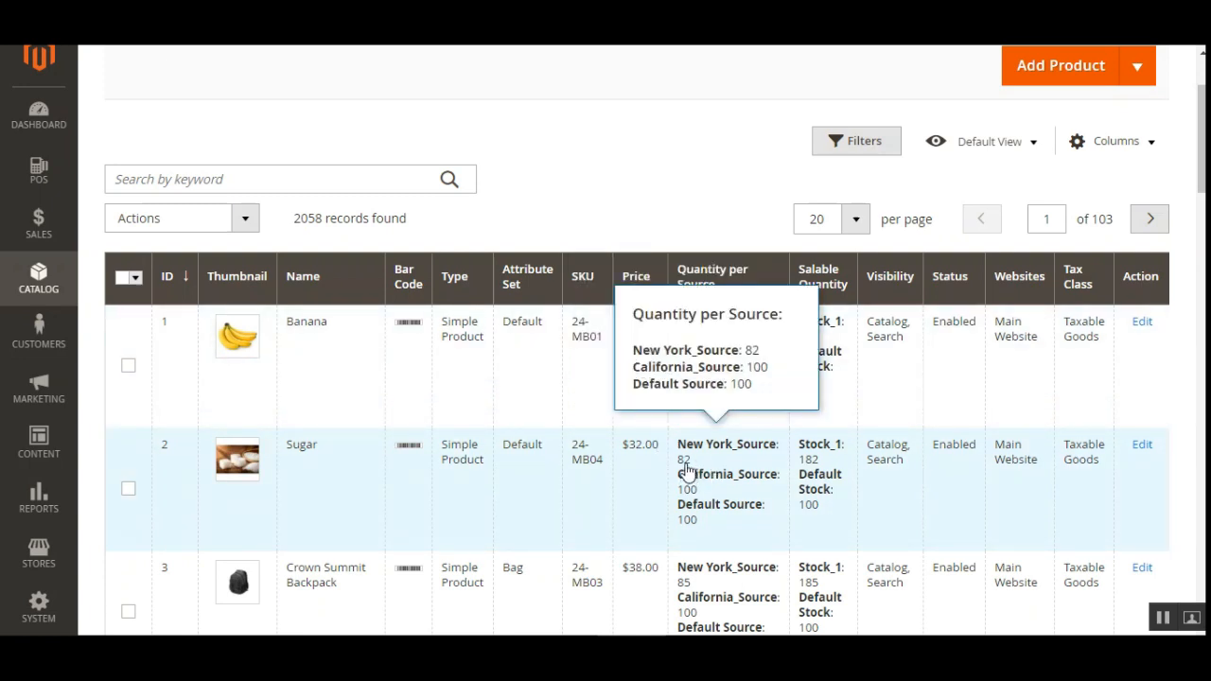